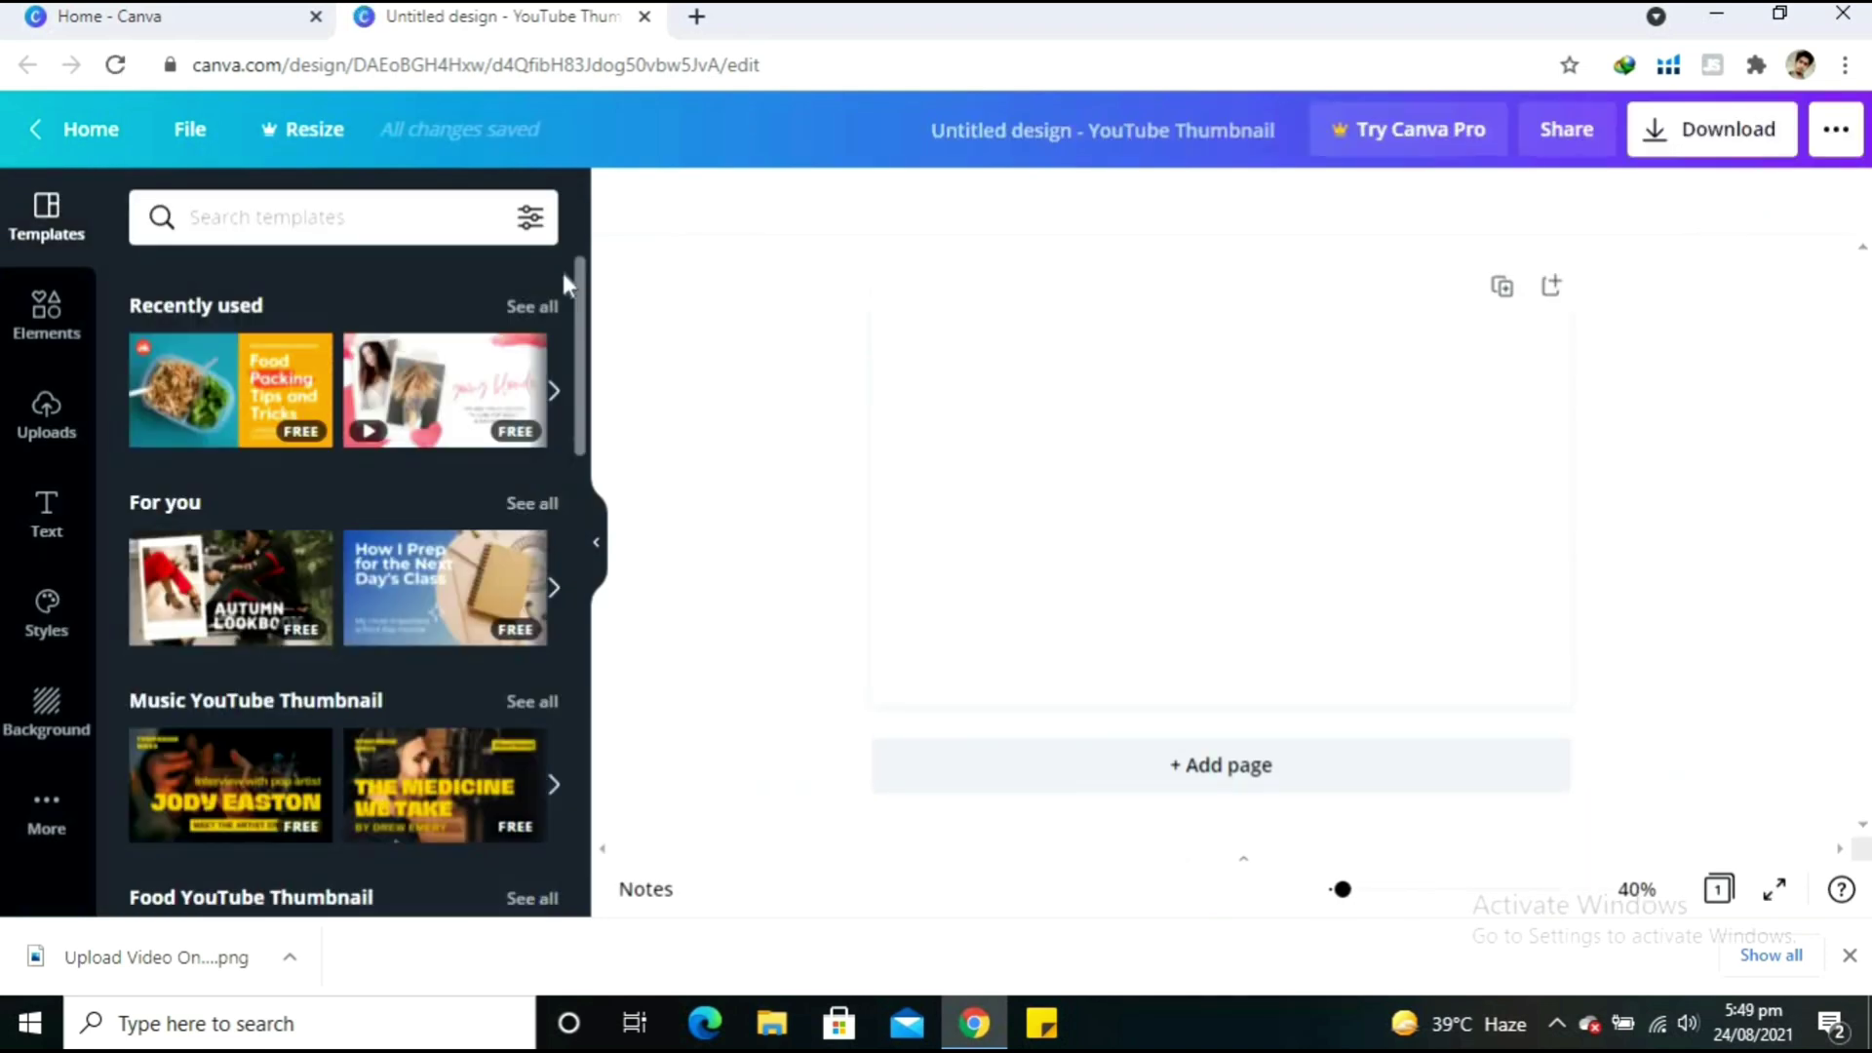
- Apply the recently used "Food Packing Tips and Tricks" template and replace its title with "How to cook Biryani"
left_click(261, 404)
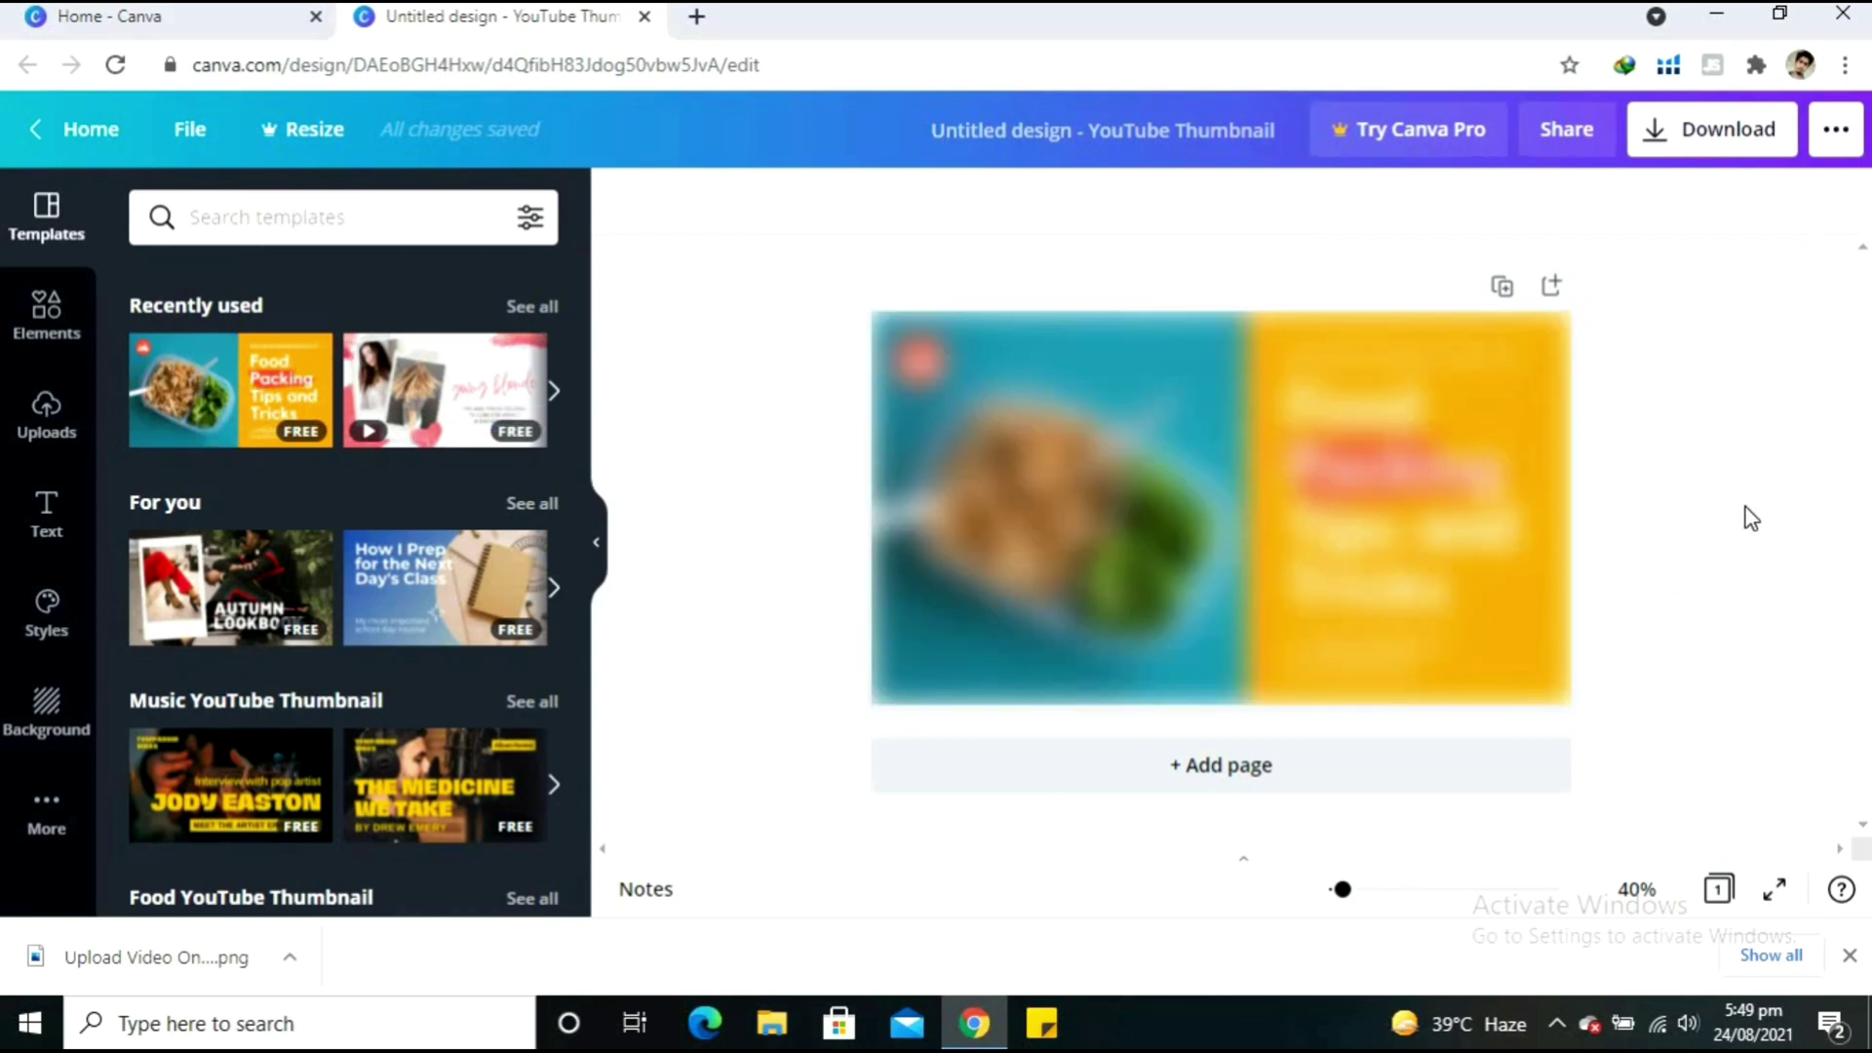
left_click(1360, 468)
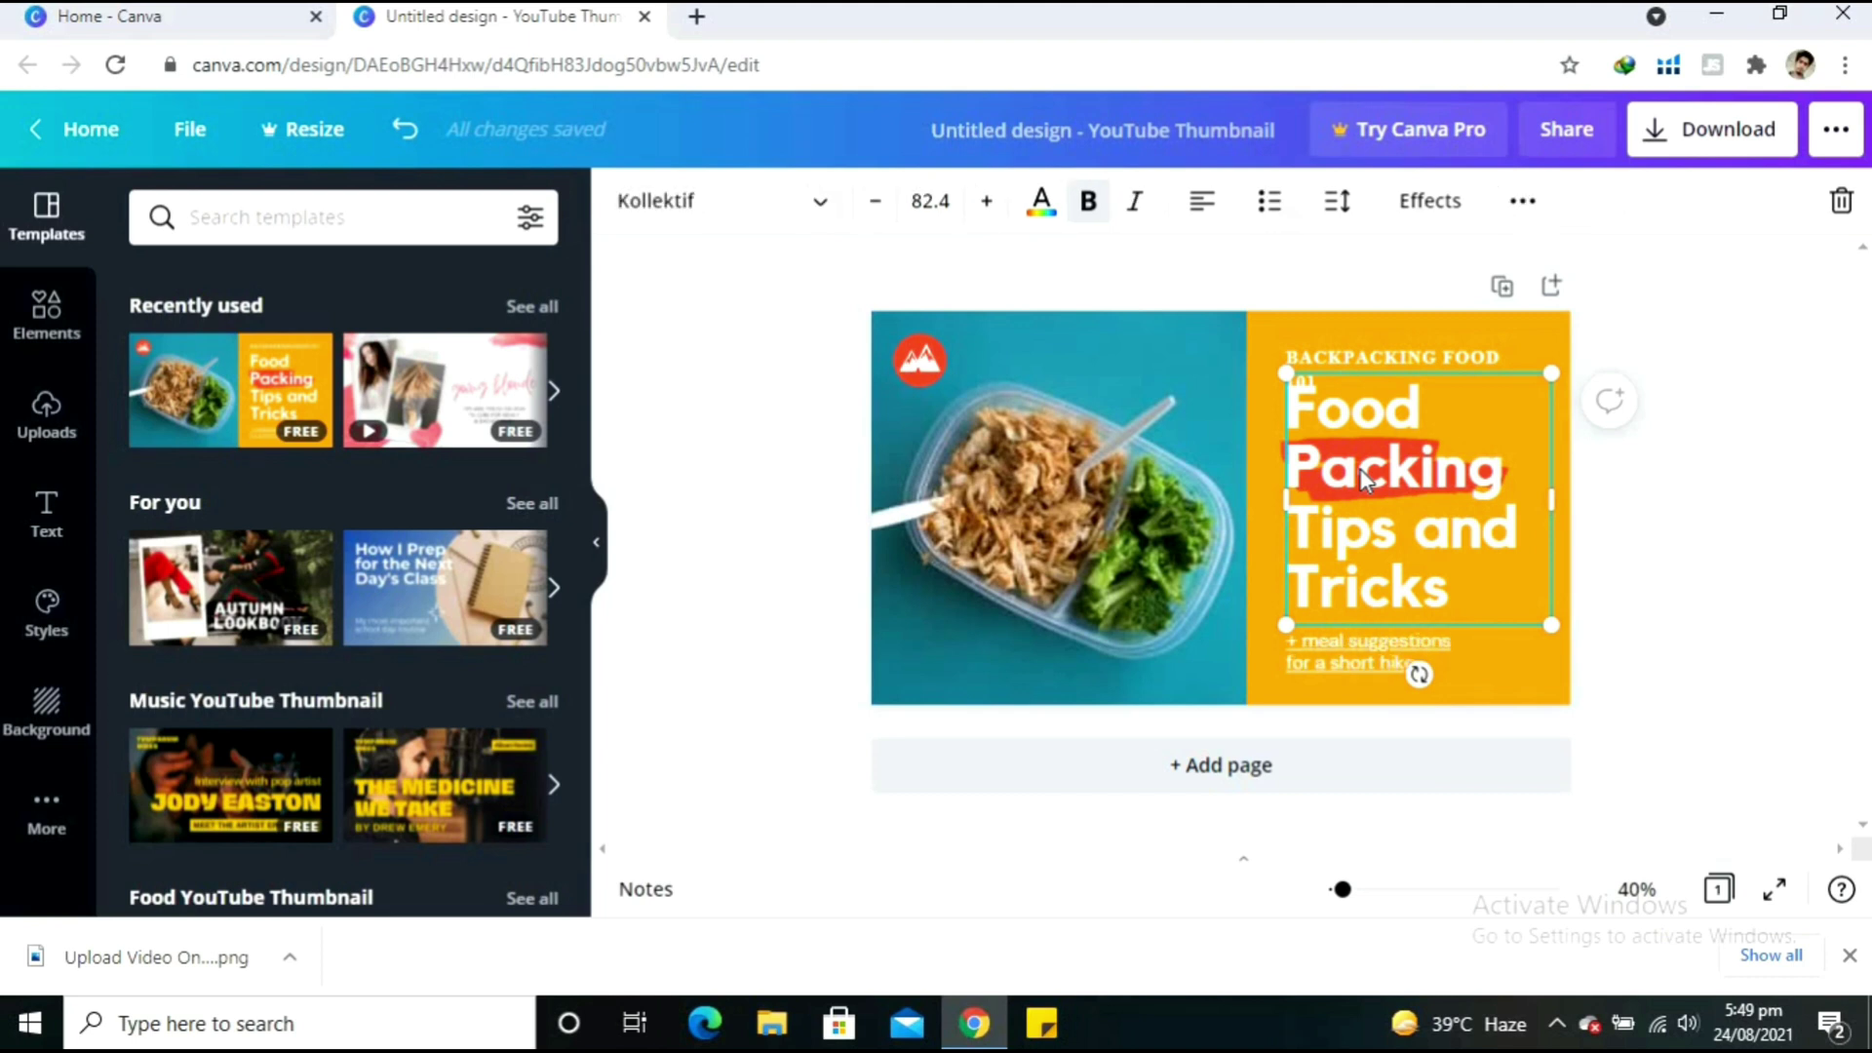
double_click(1386, 529)
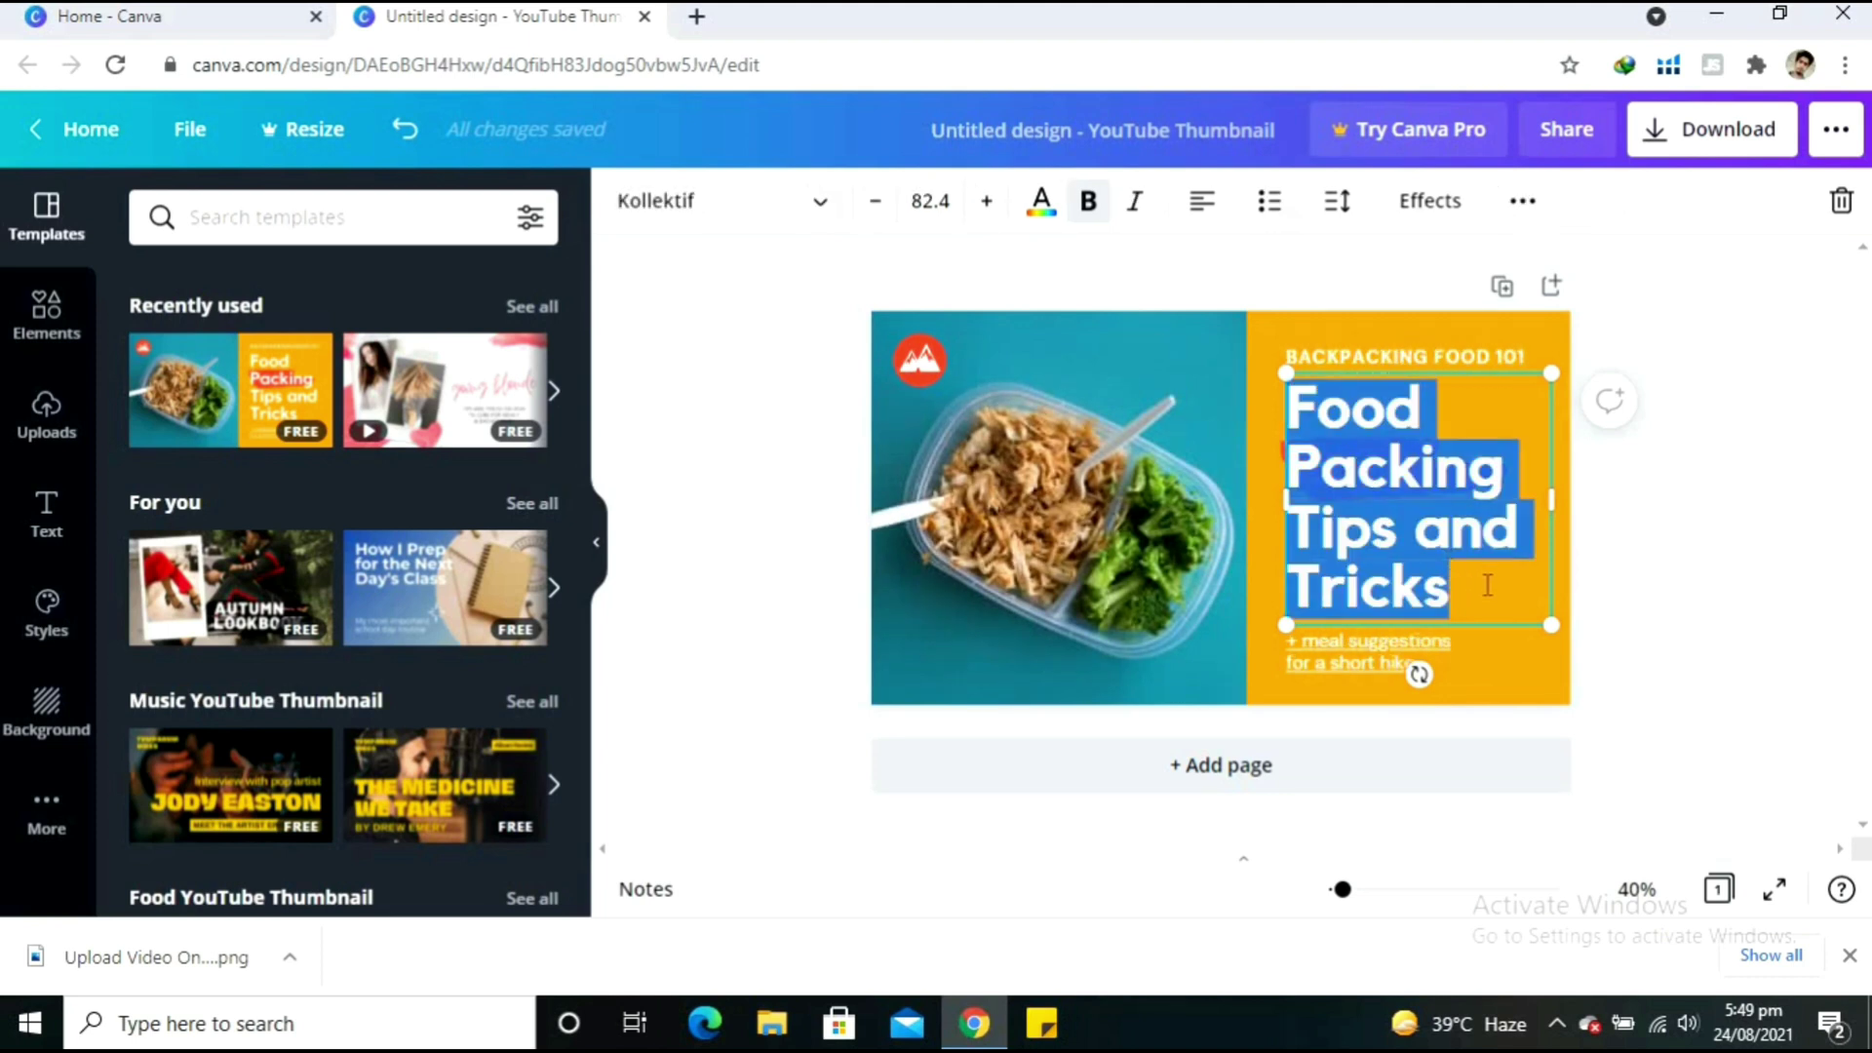
type("Ho")
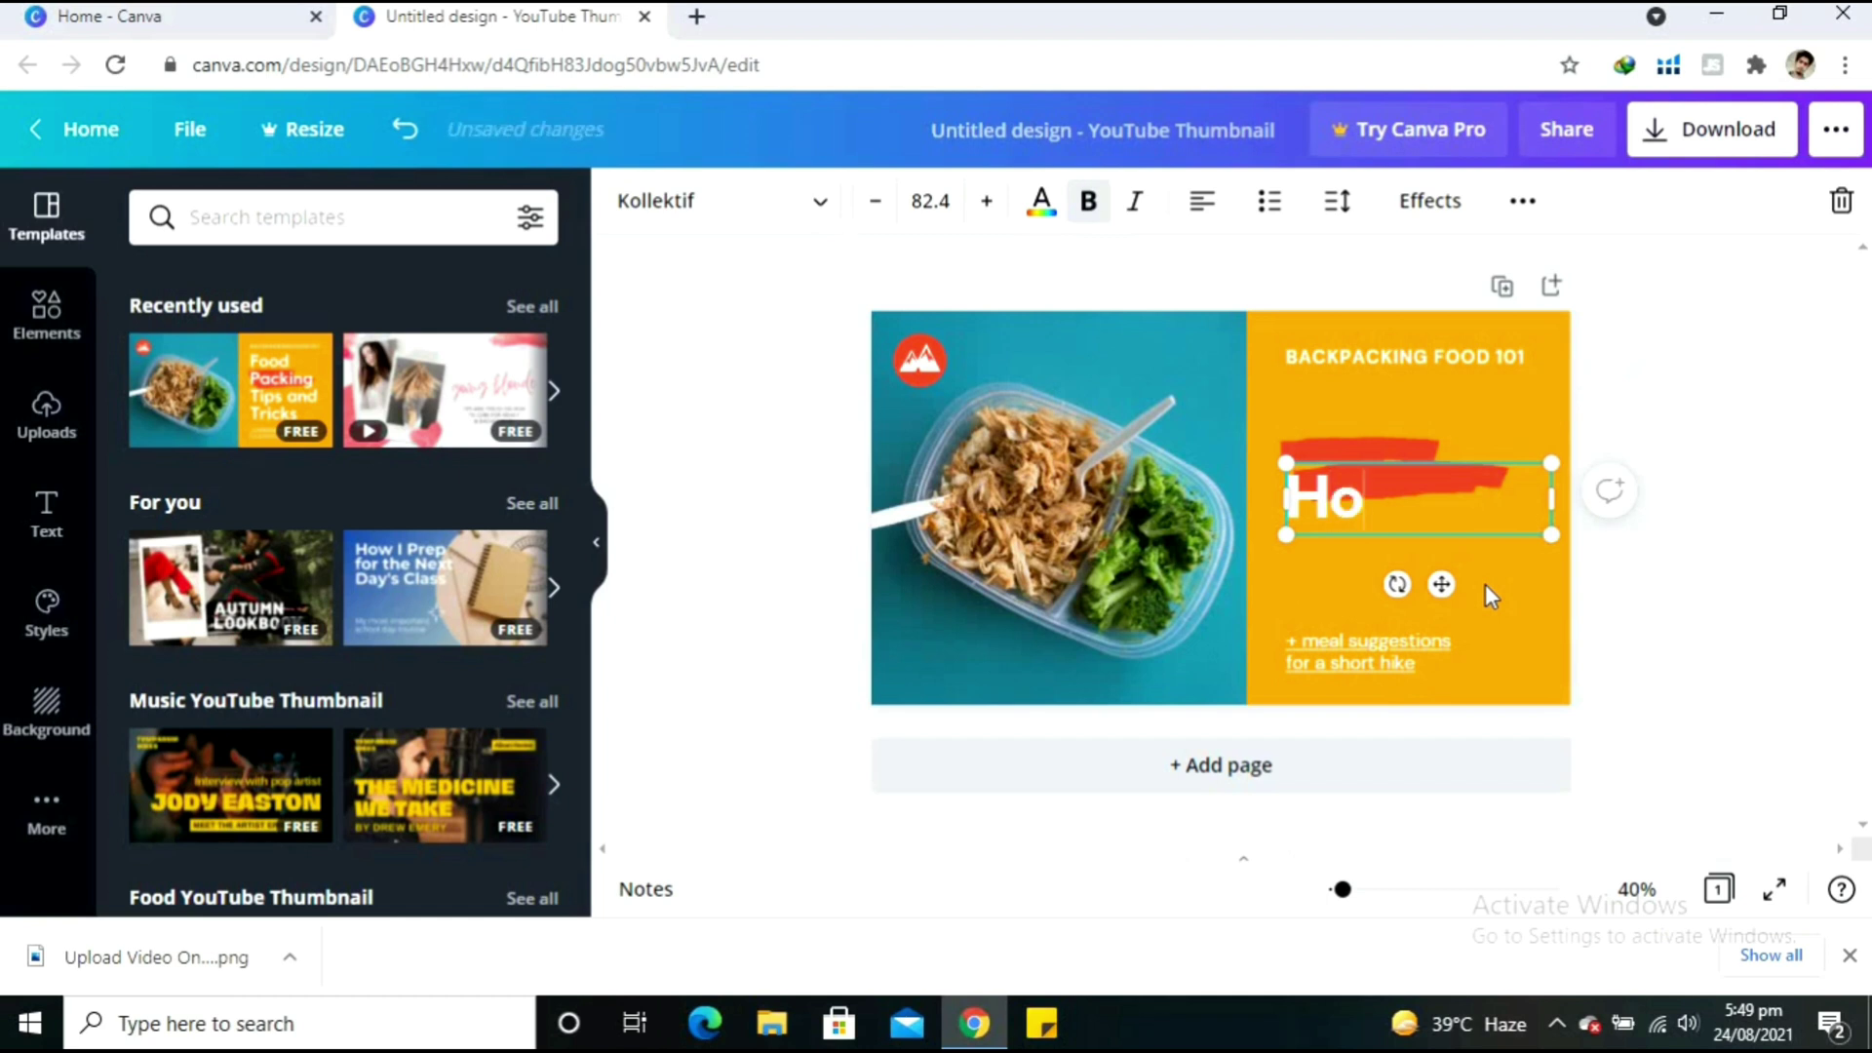
type("w to")
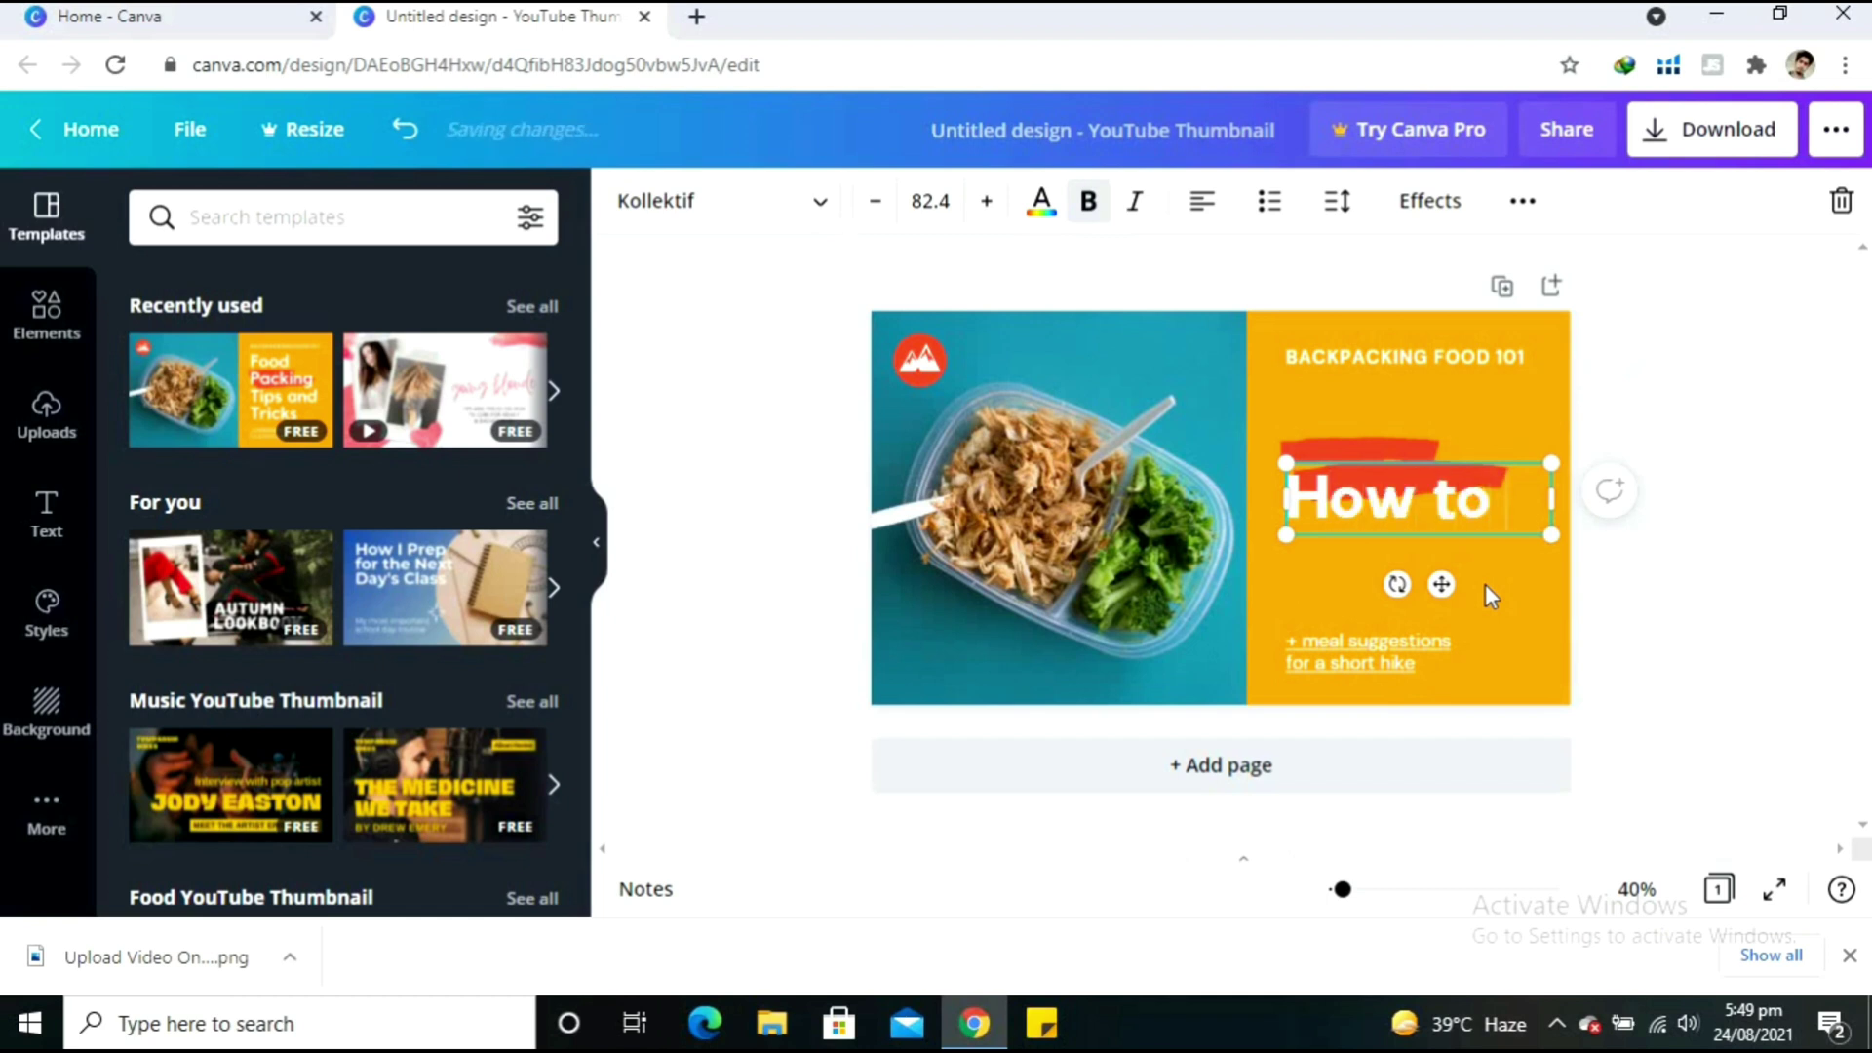
type(" cook")
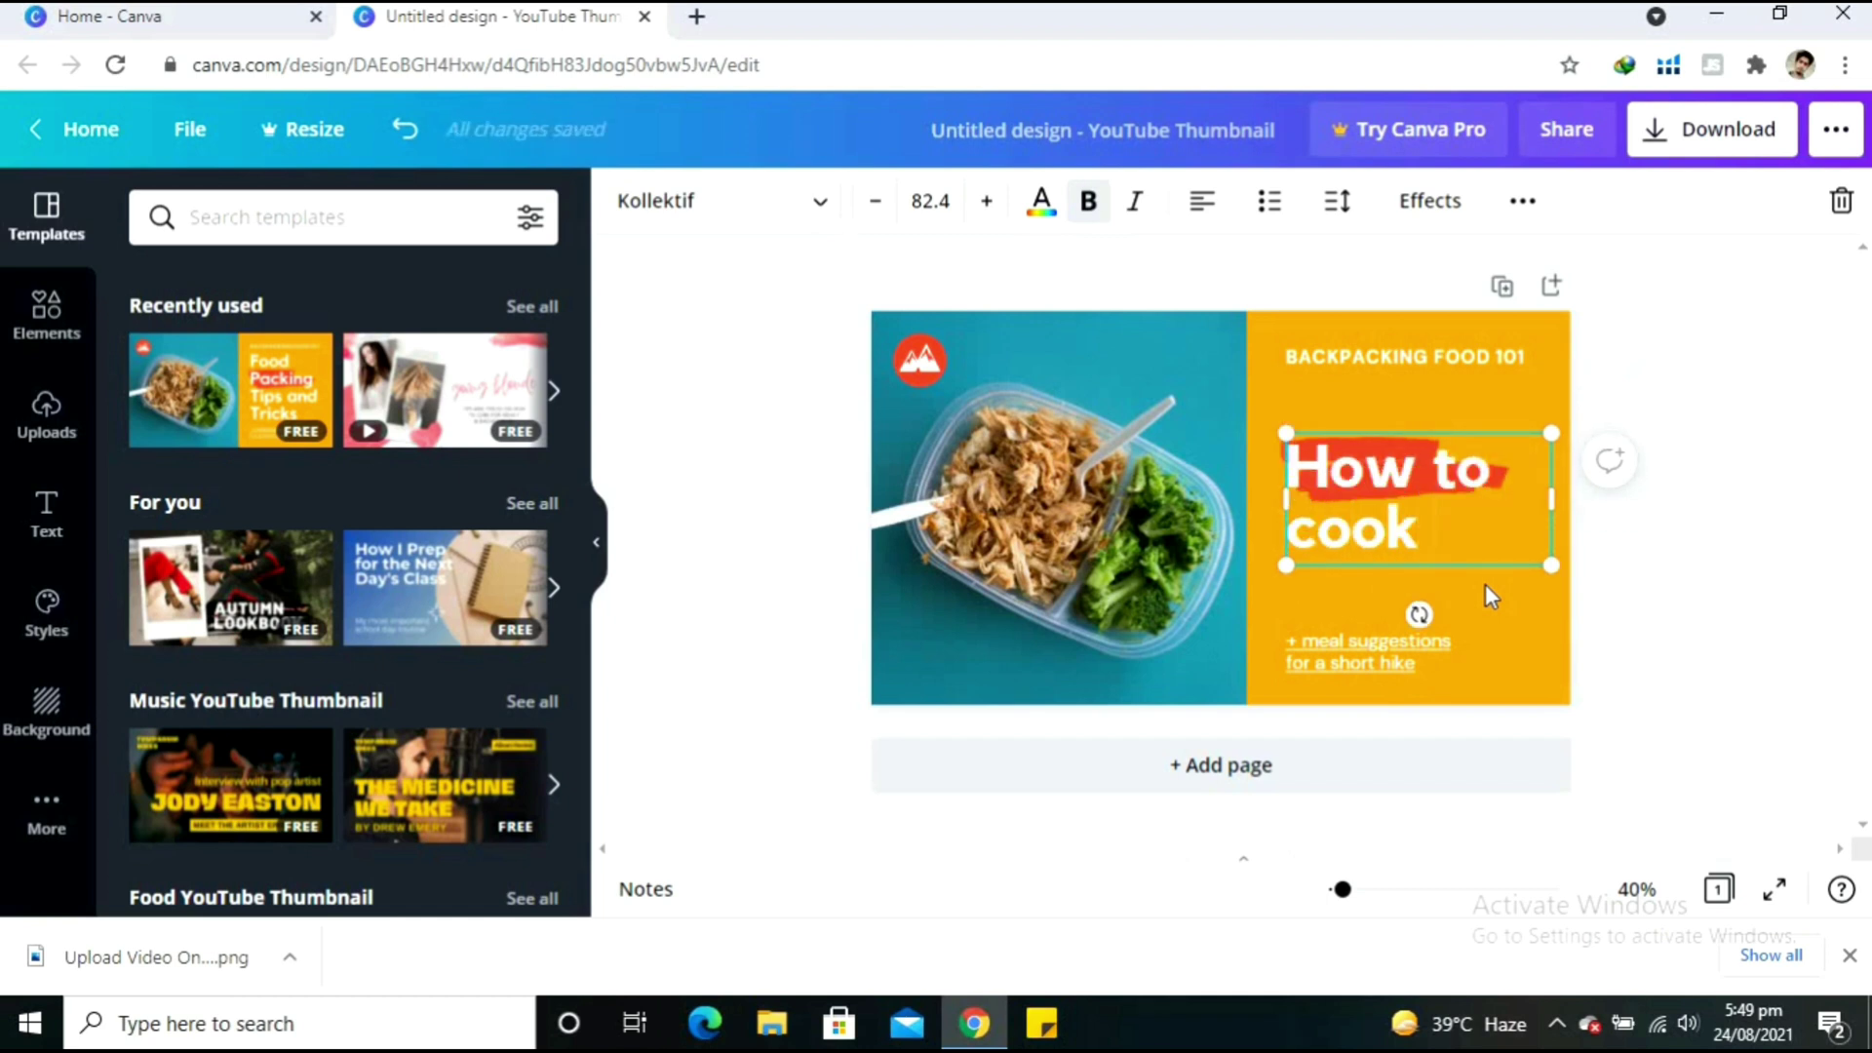
type(" Biryani")
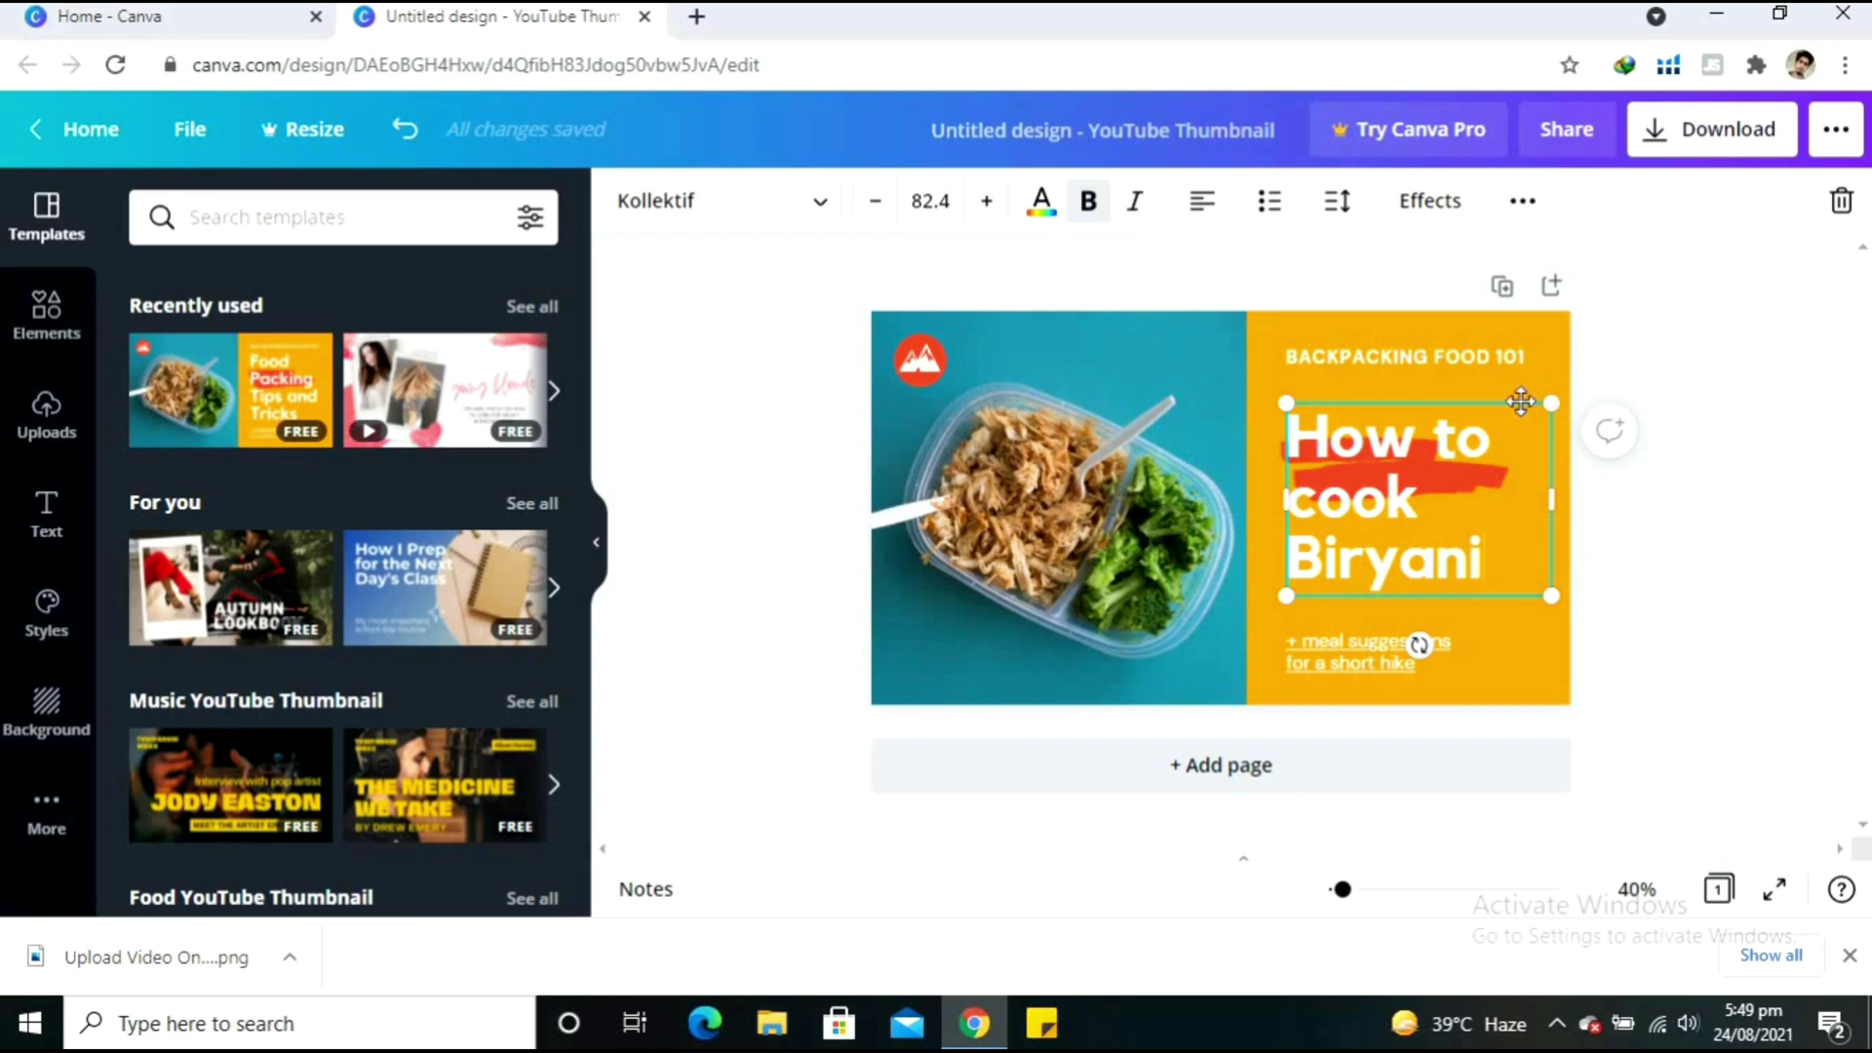
- Undo the title edits and the applied food template until the page is blank
left_click(413, 129)
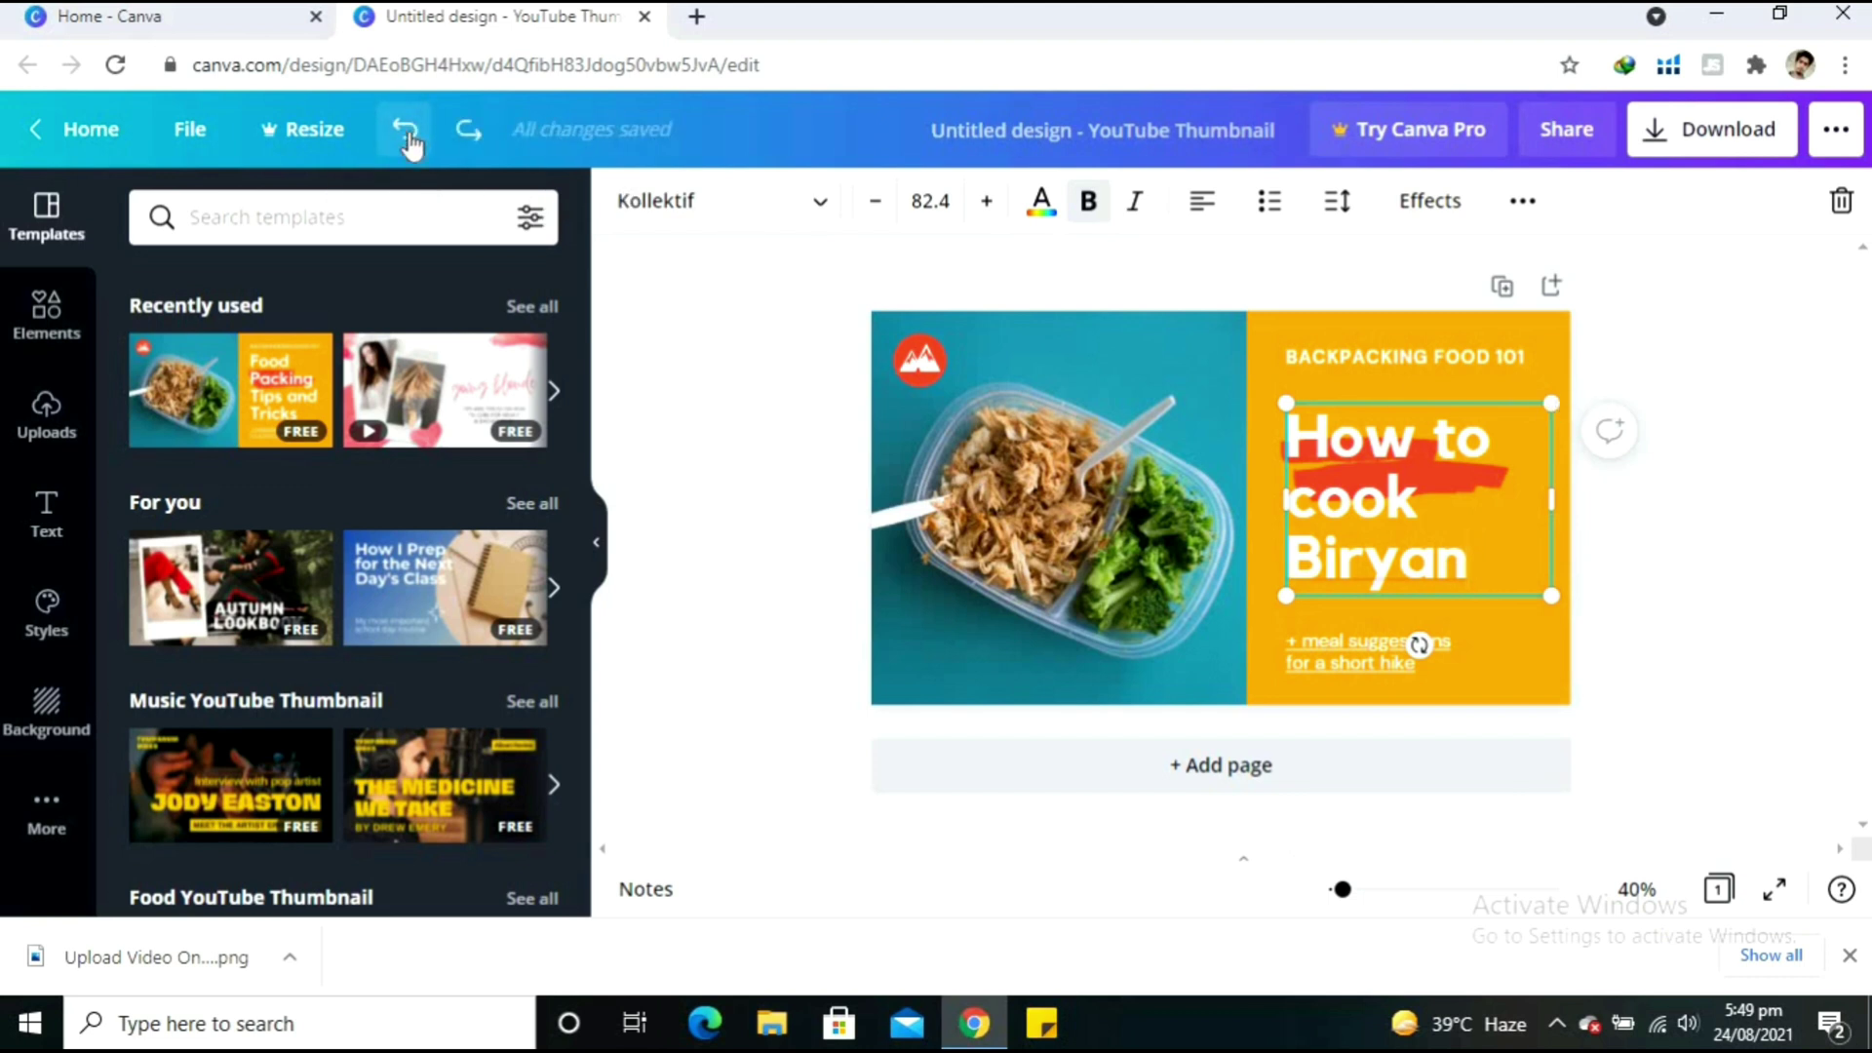
left_click(409, 134)
left_click(408, 134)
left_click(409, 134)
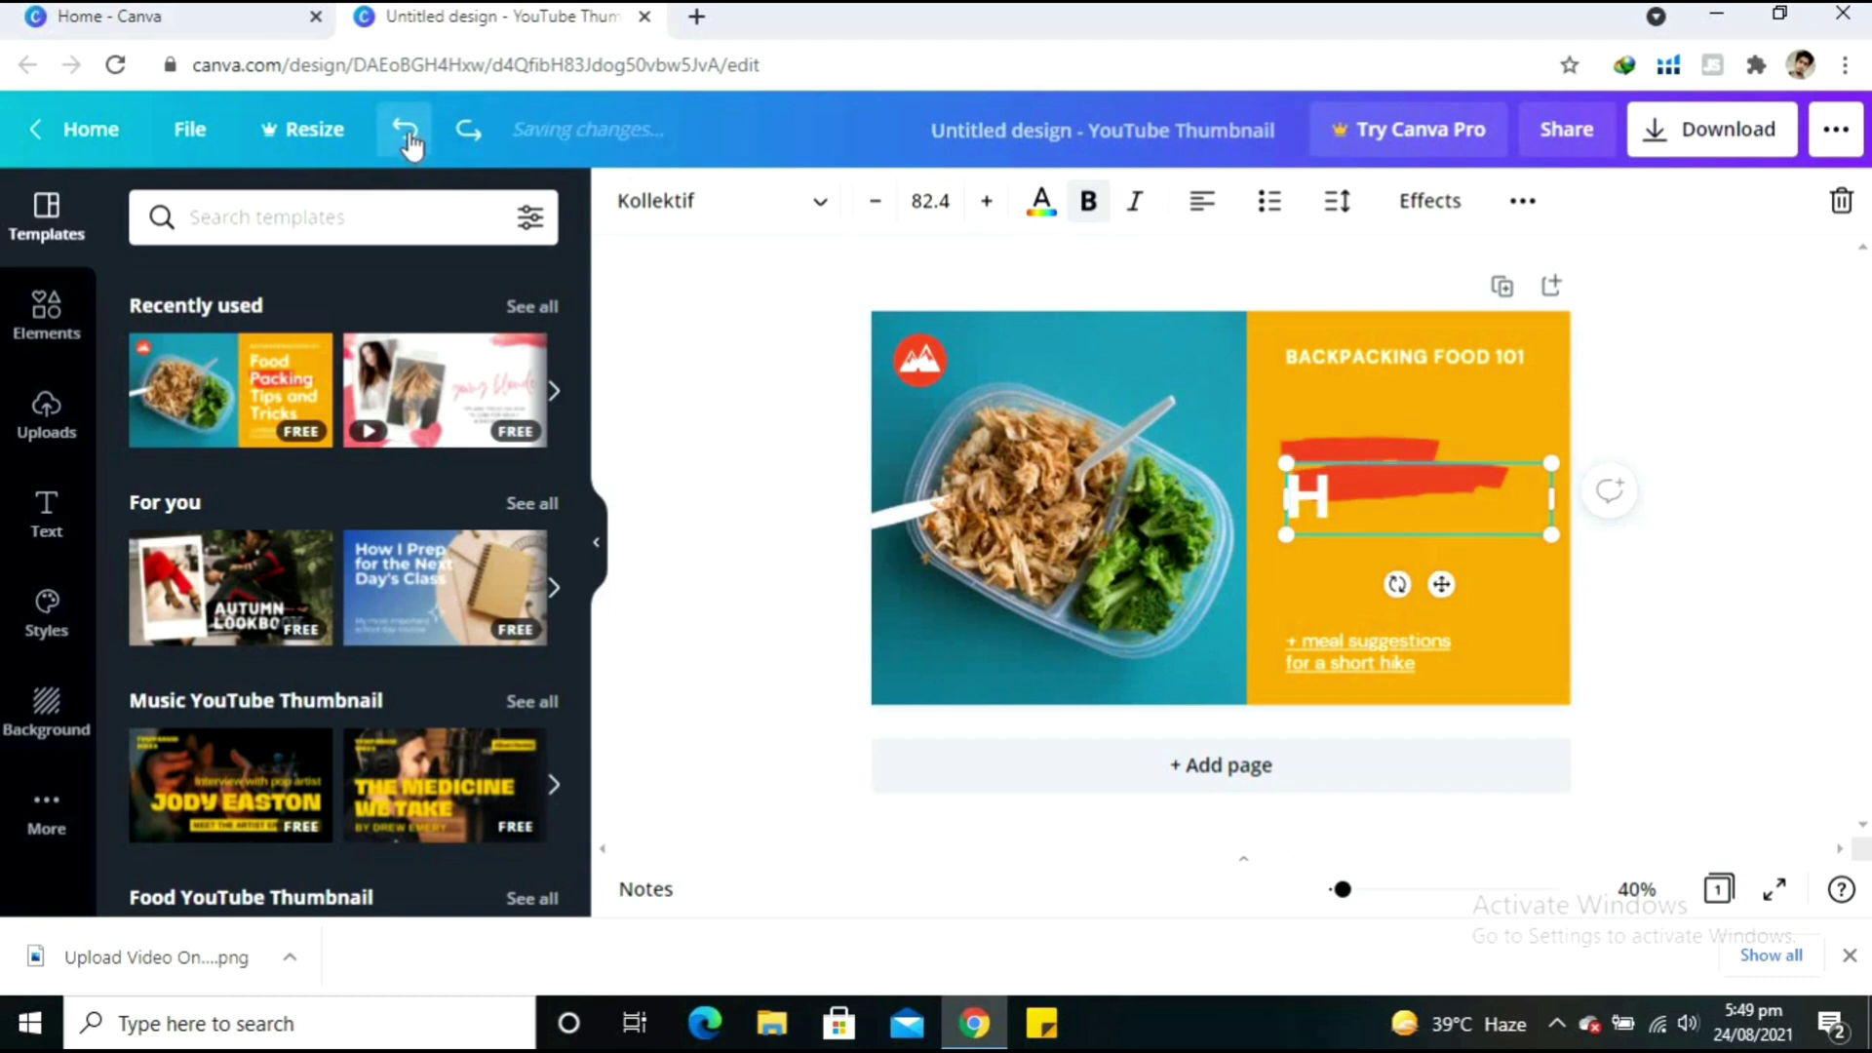
left_click(408, 133)
left_click(408, 131)
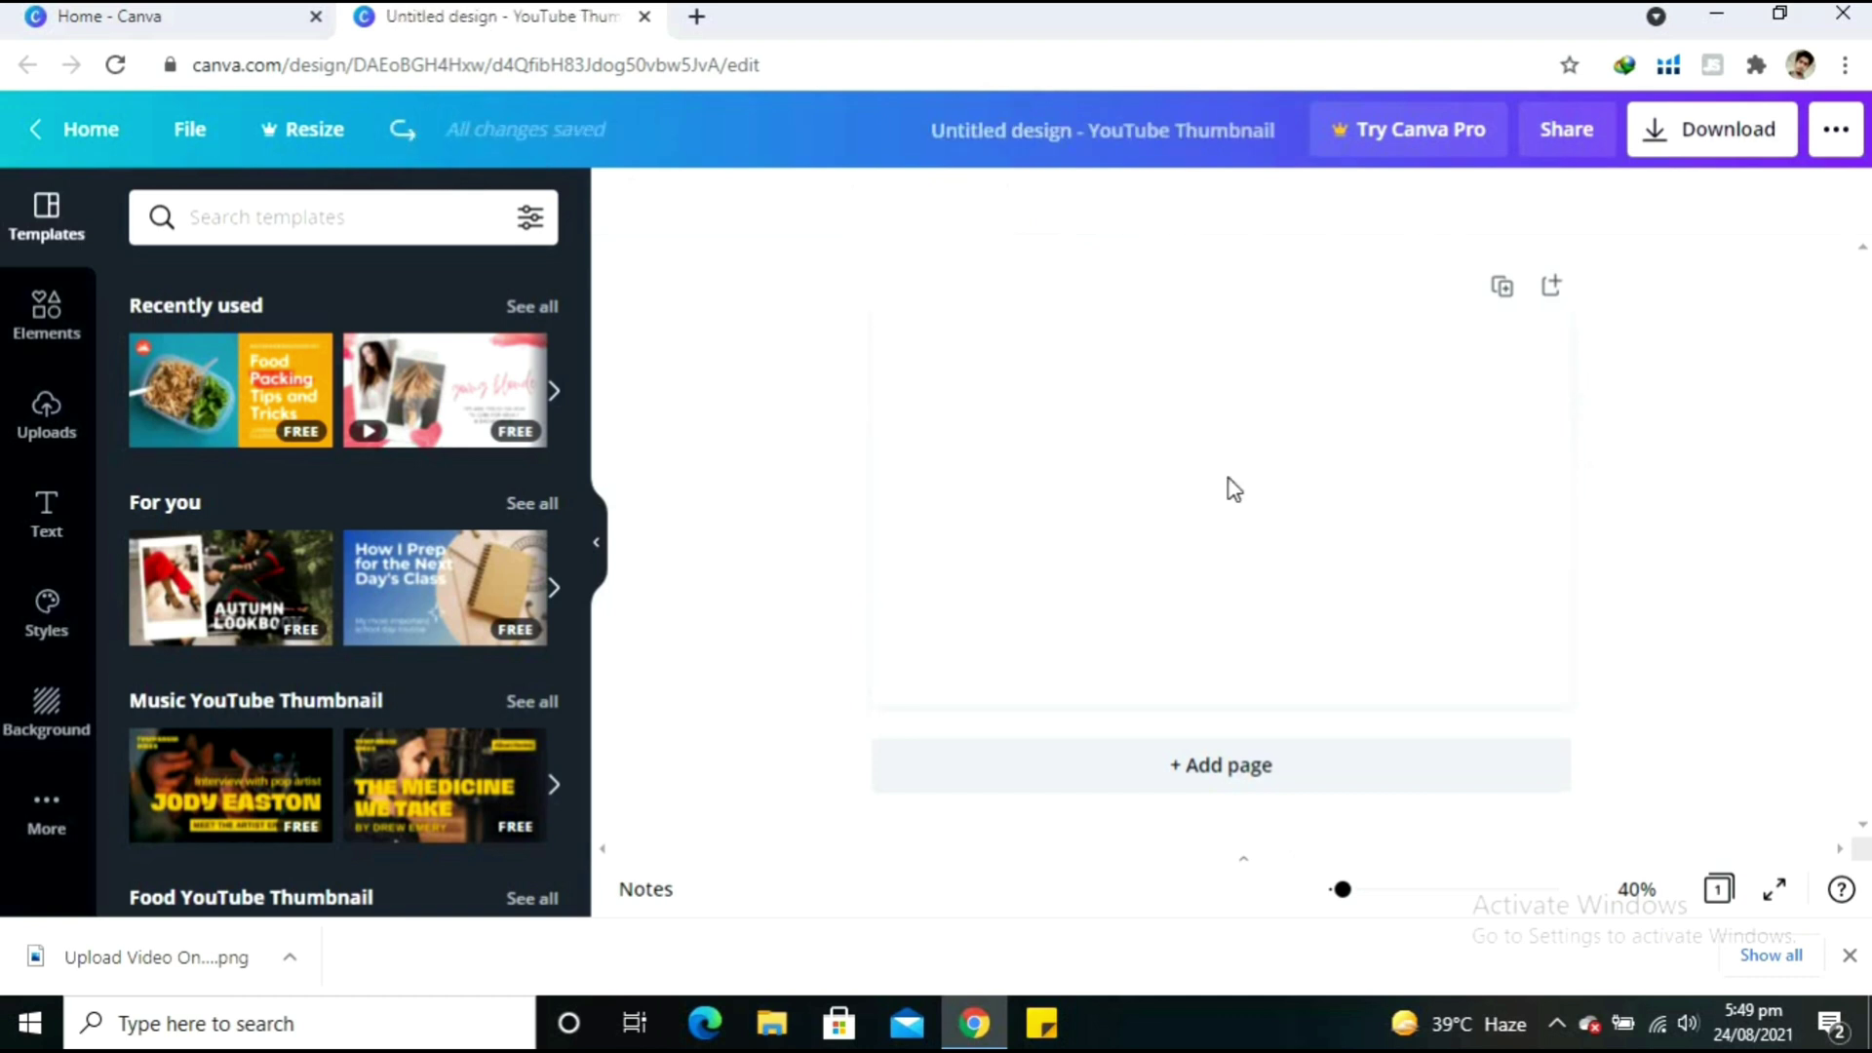
- Bring the photo of the man pointing his thumb from the desktop onto the blank thumbnail page
left_click(1209, 497)
left_click(1718, 18)
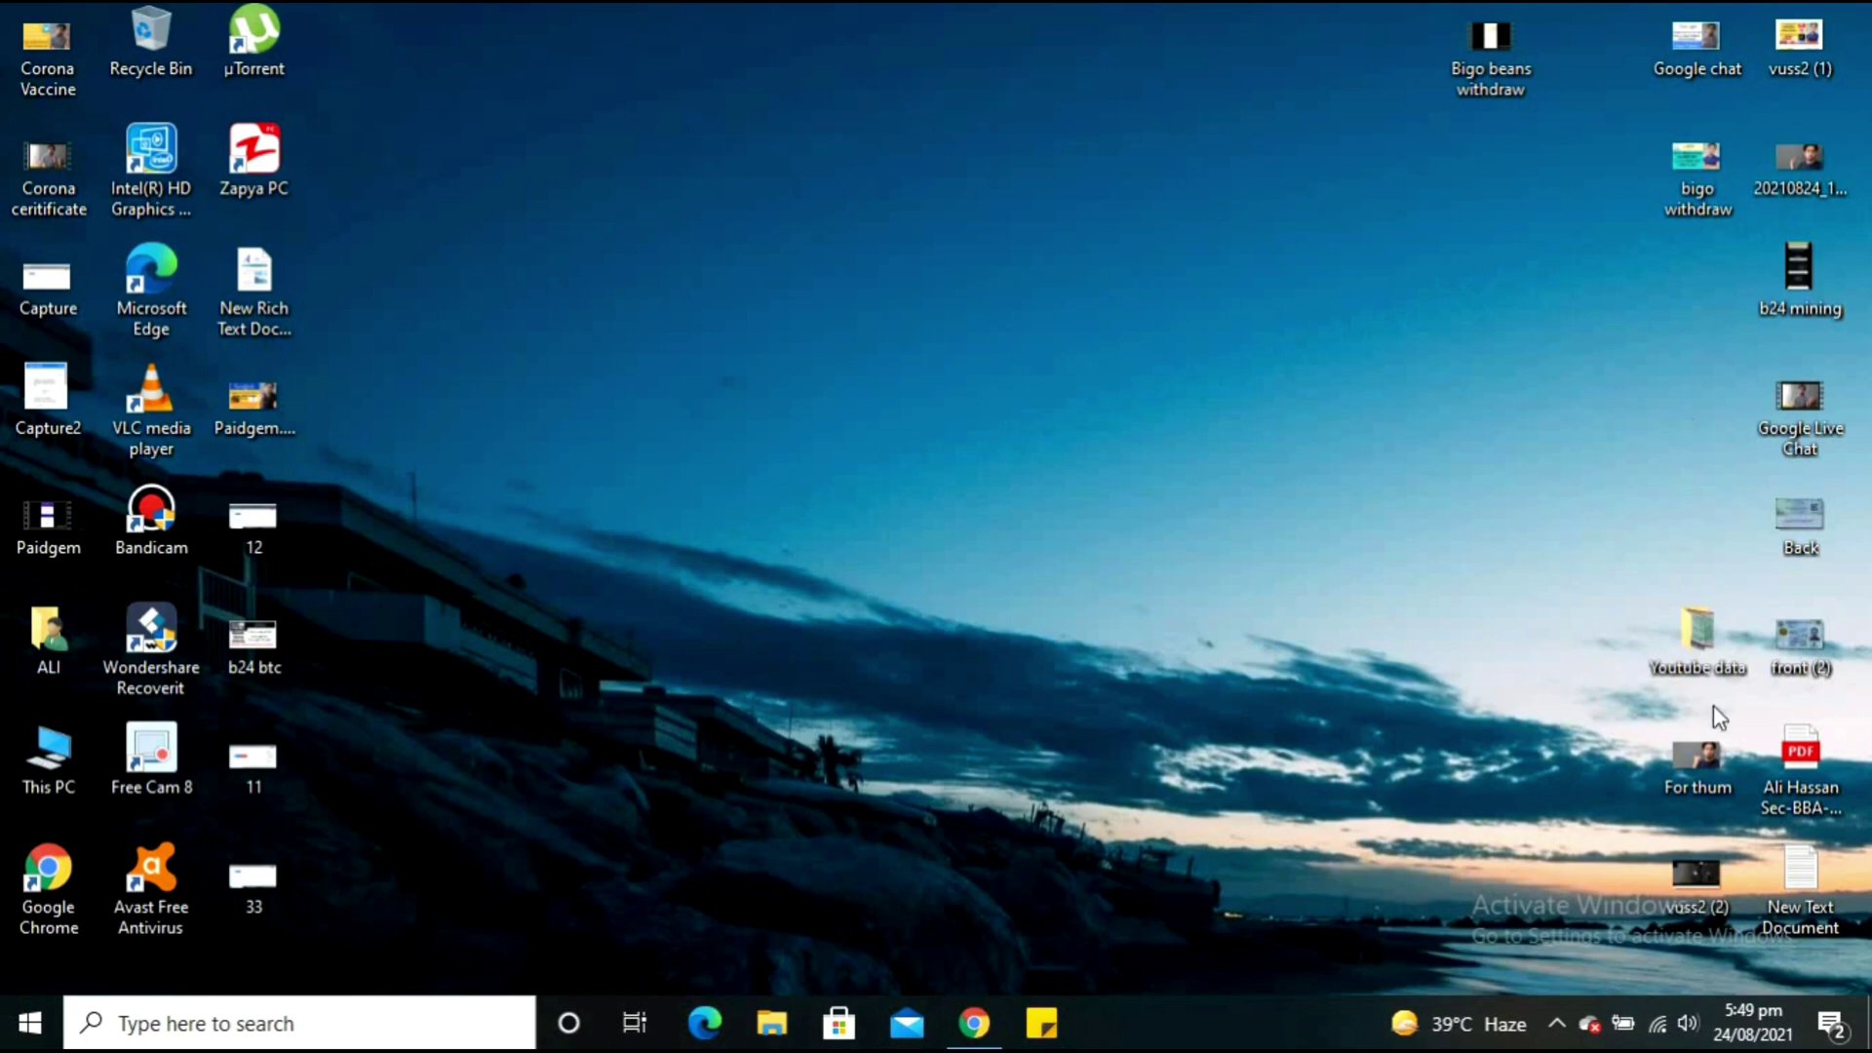
left_click_drag(1389, 814, 1241, 568)
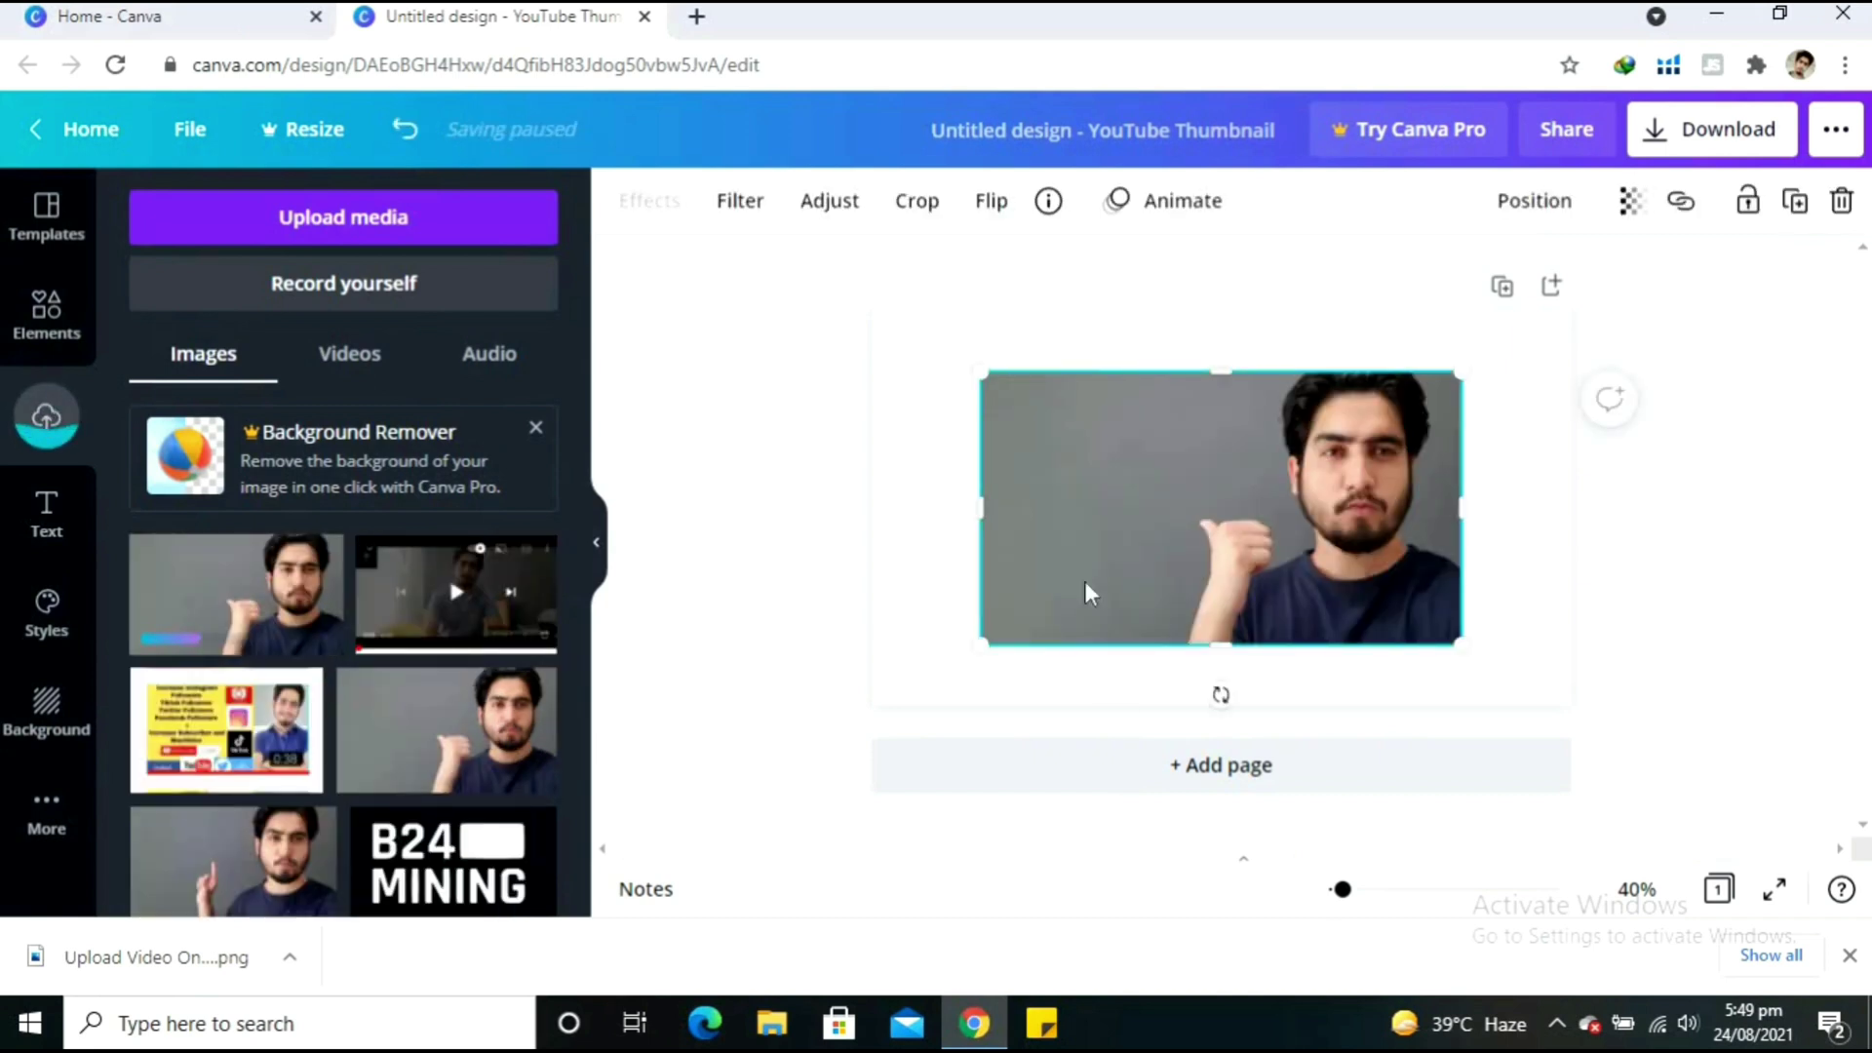
- Enlarge and stretch the thumb-pointing photo so that it covers the whole page from edge to edge
left_click_drag(984, 641, 878, 696)
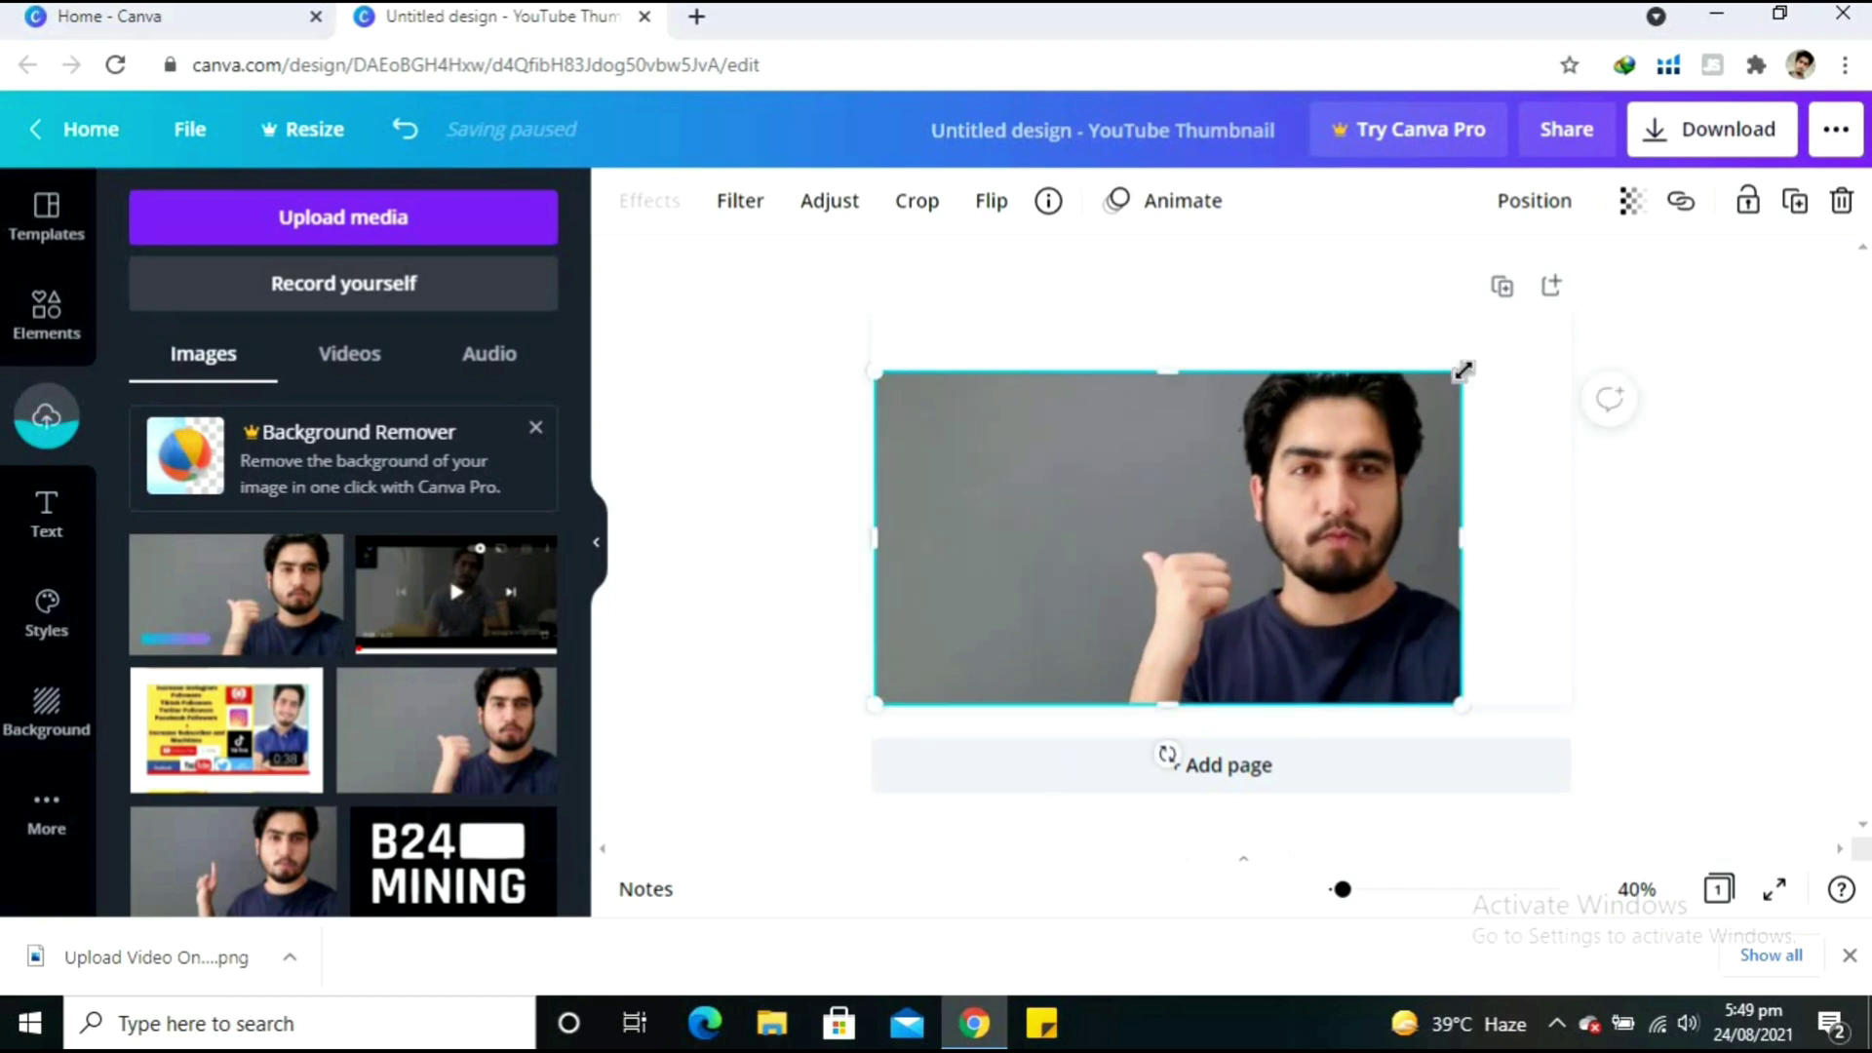
left_click_drag(1463, 370, 1567, 313)
left_click(1740, 369)
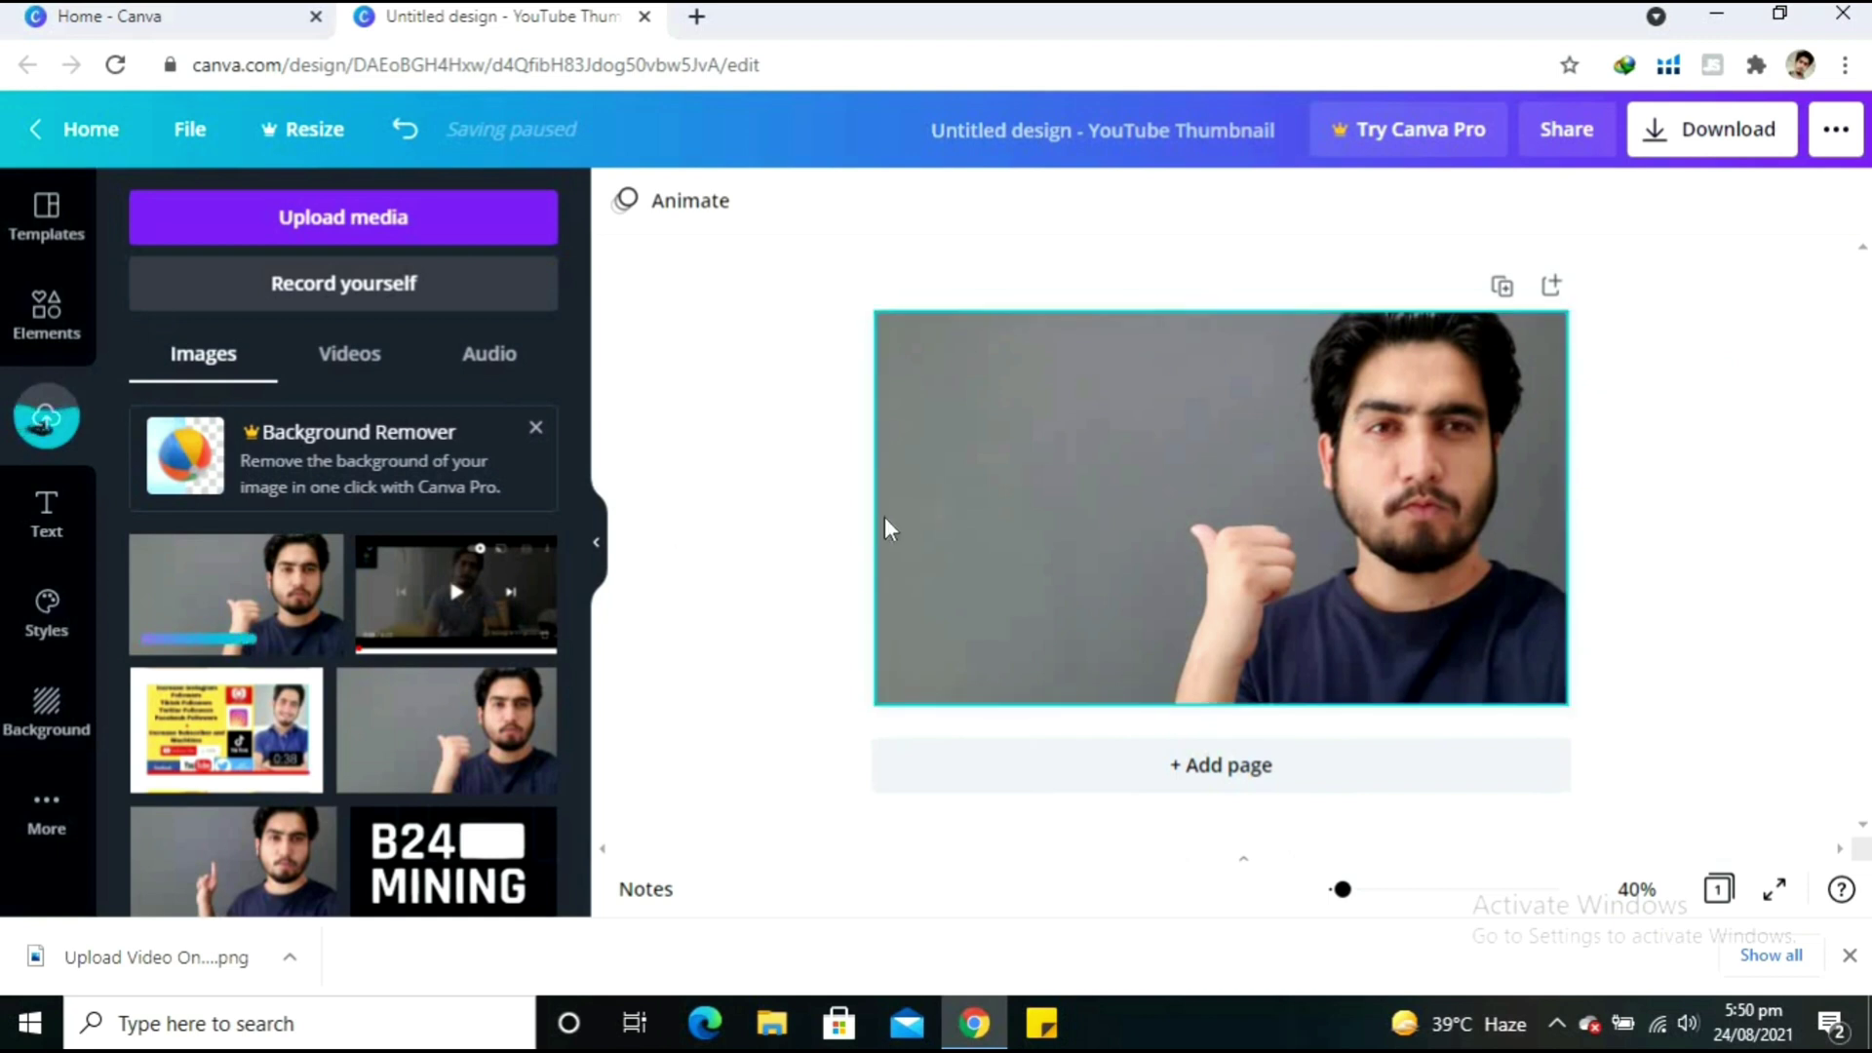
left_click_drag(877, 511, 870, 507)
left_click(1696, 390)
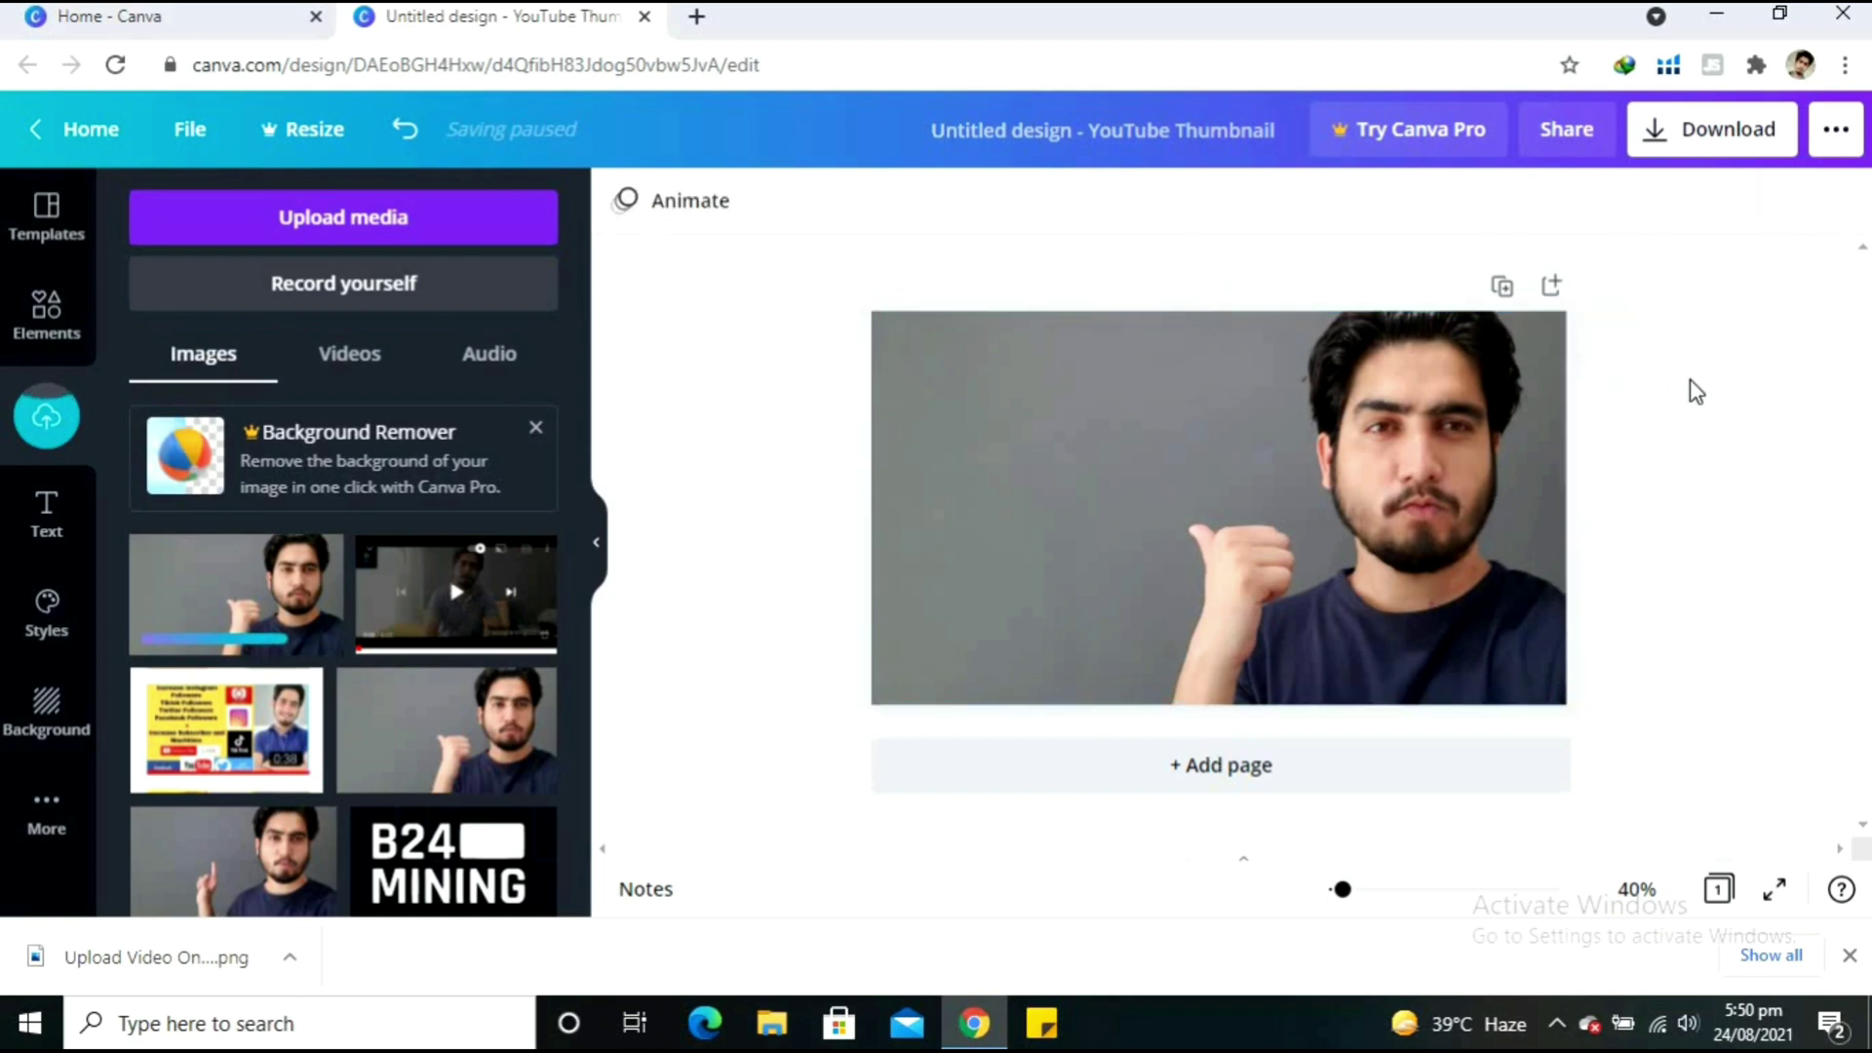
left_click(1552, 456)
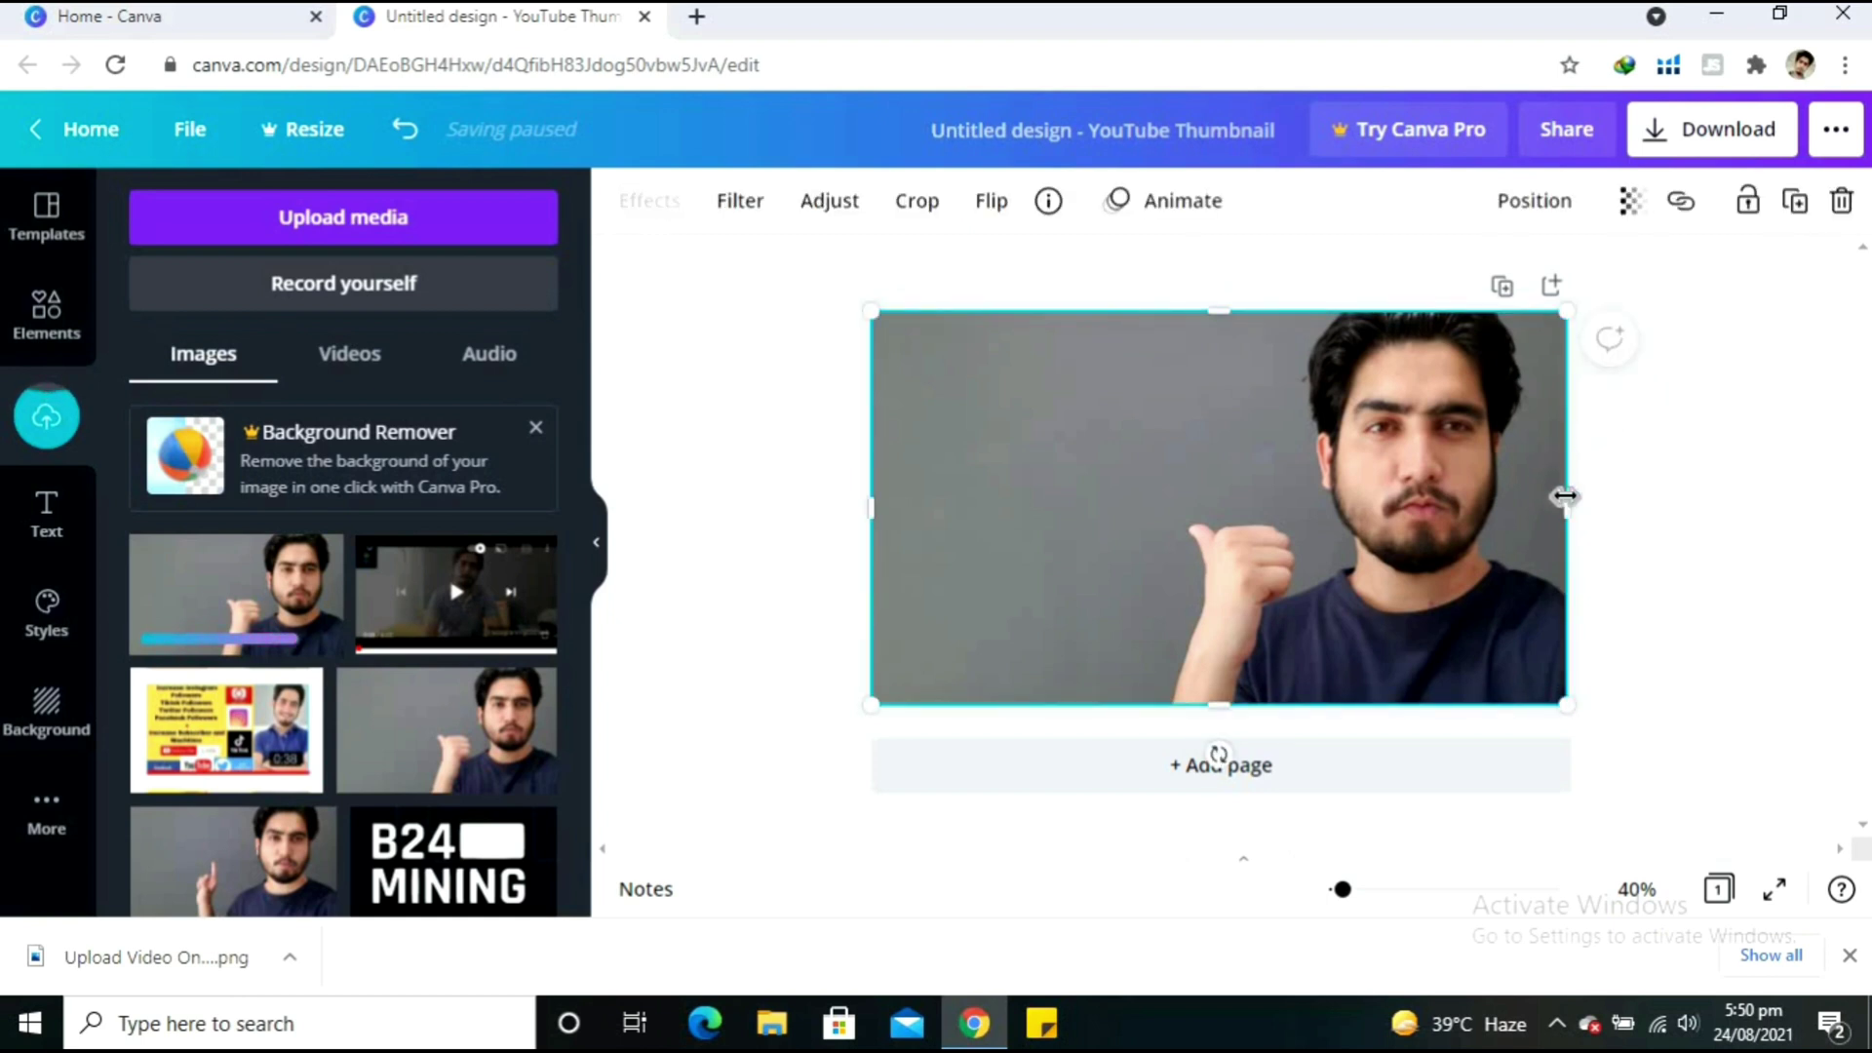
left_click_drag(1577, 503, 1581, 501)
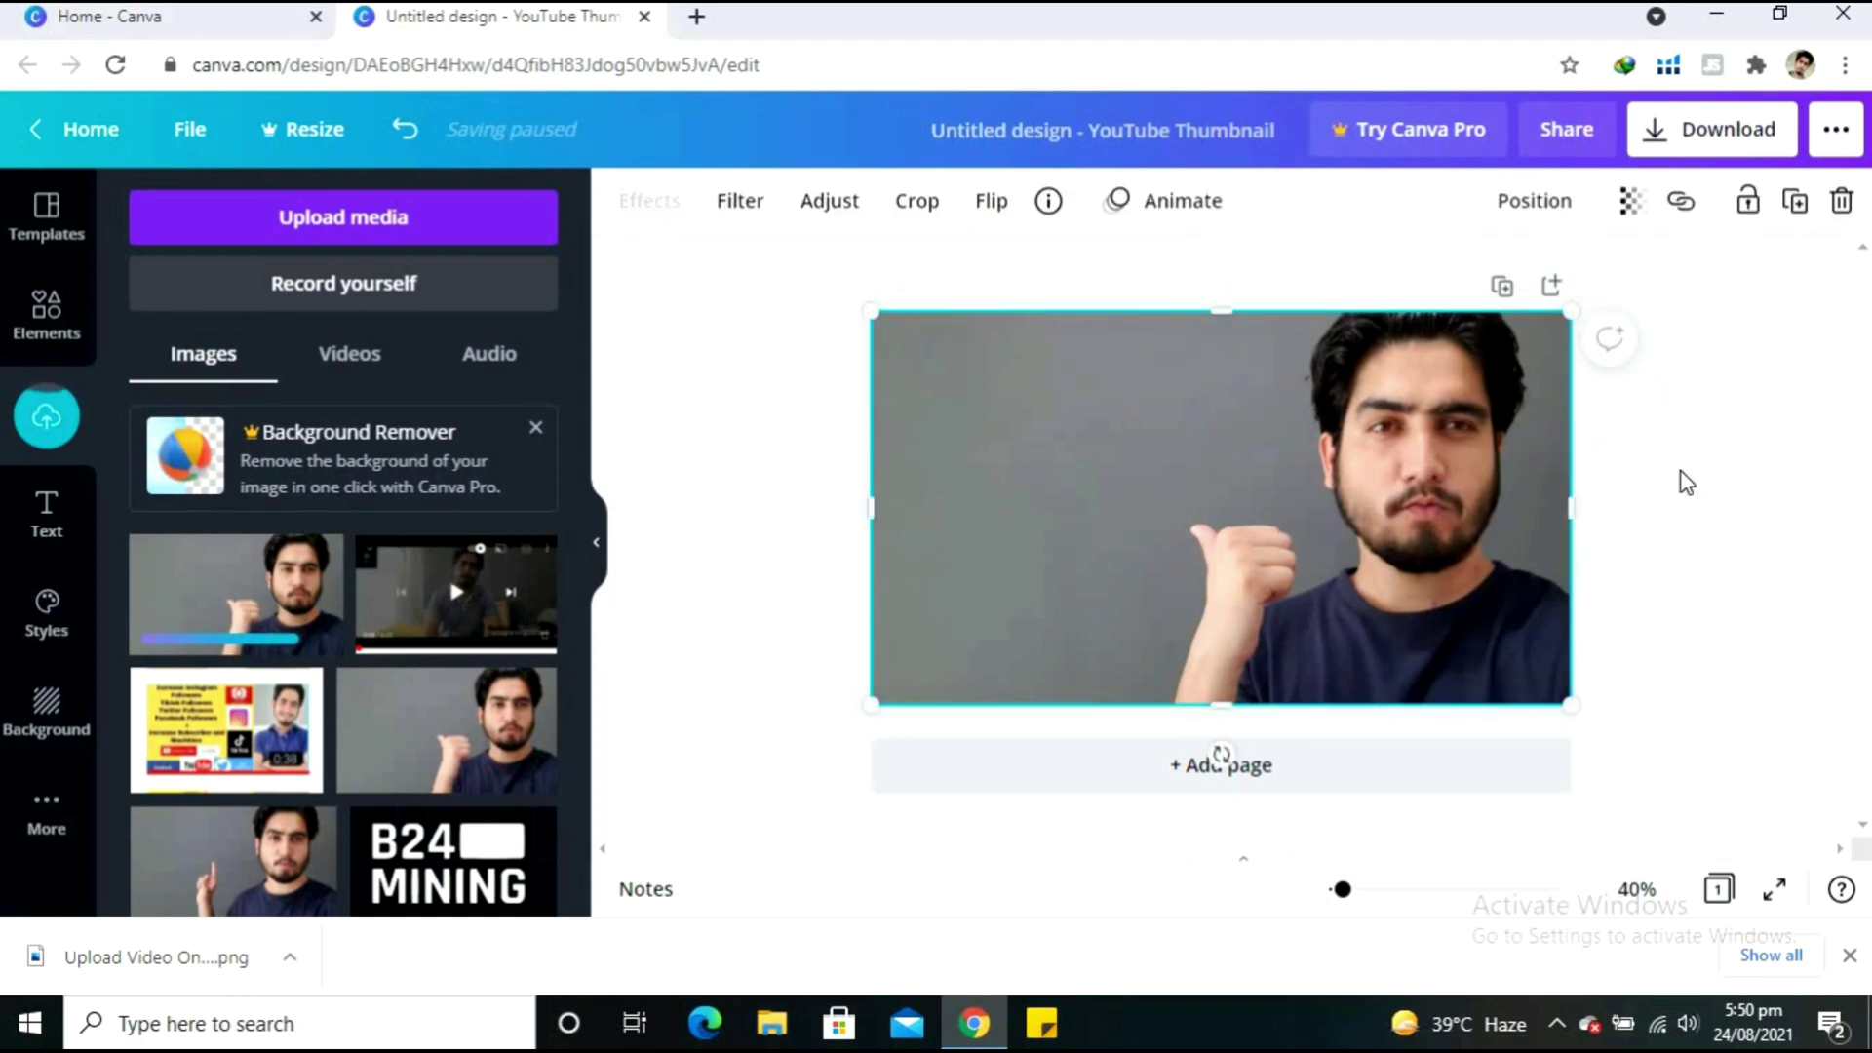
left_click(1683, 481)
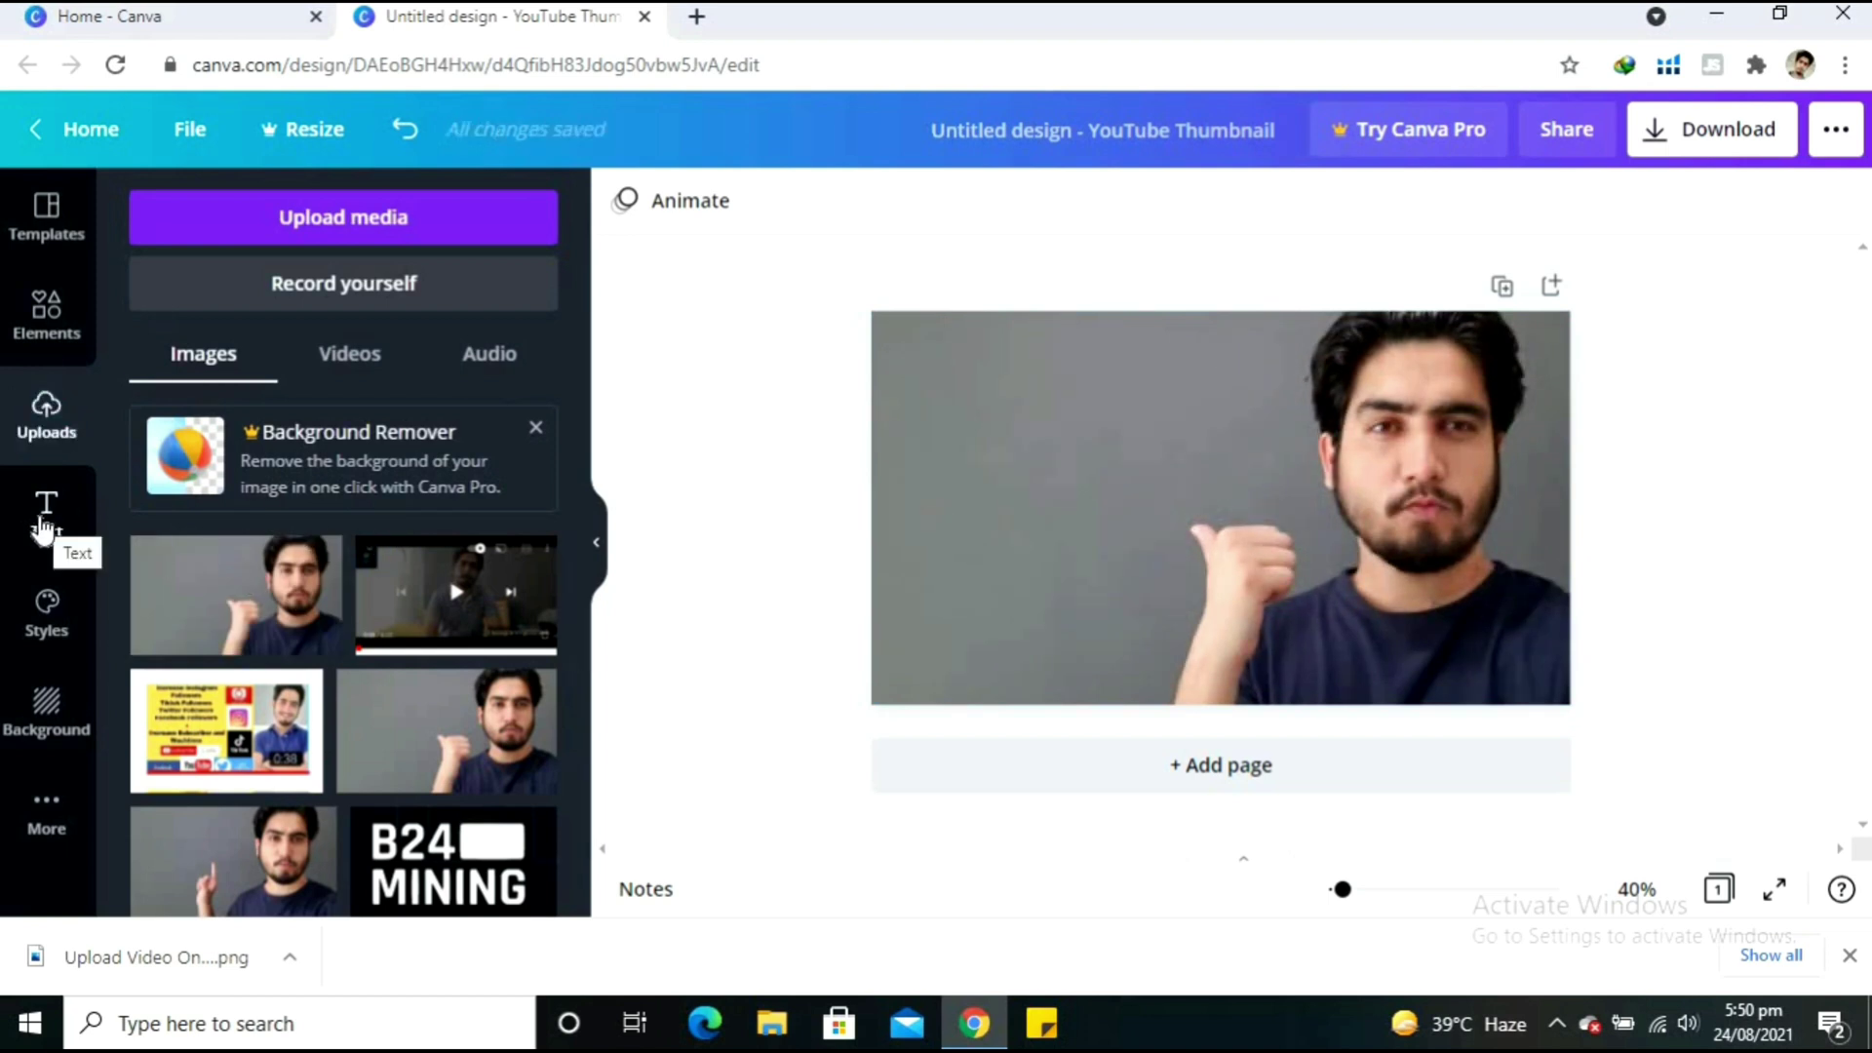
- Add a heading over the photo reading "How To Upload Video on Youtube 2021", broken across three lines
left_click(44, 522)
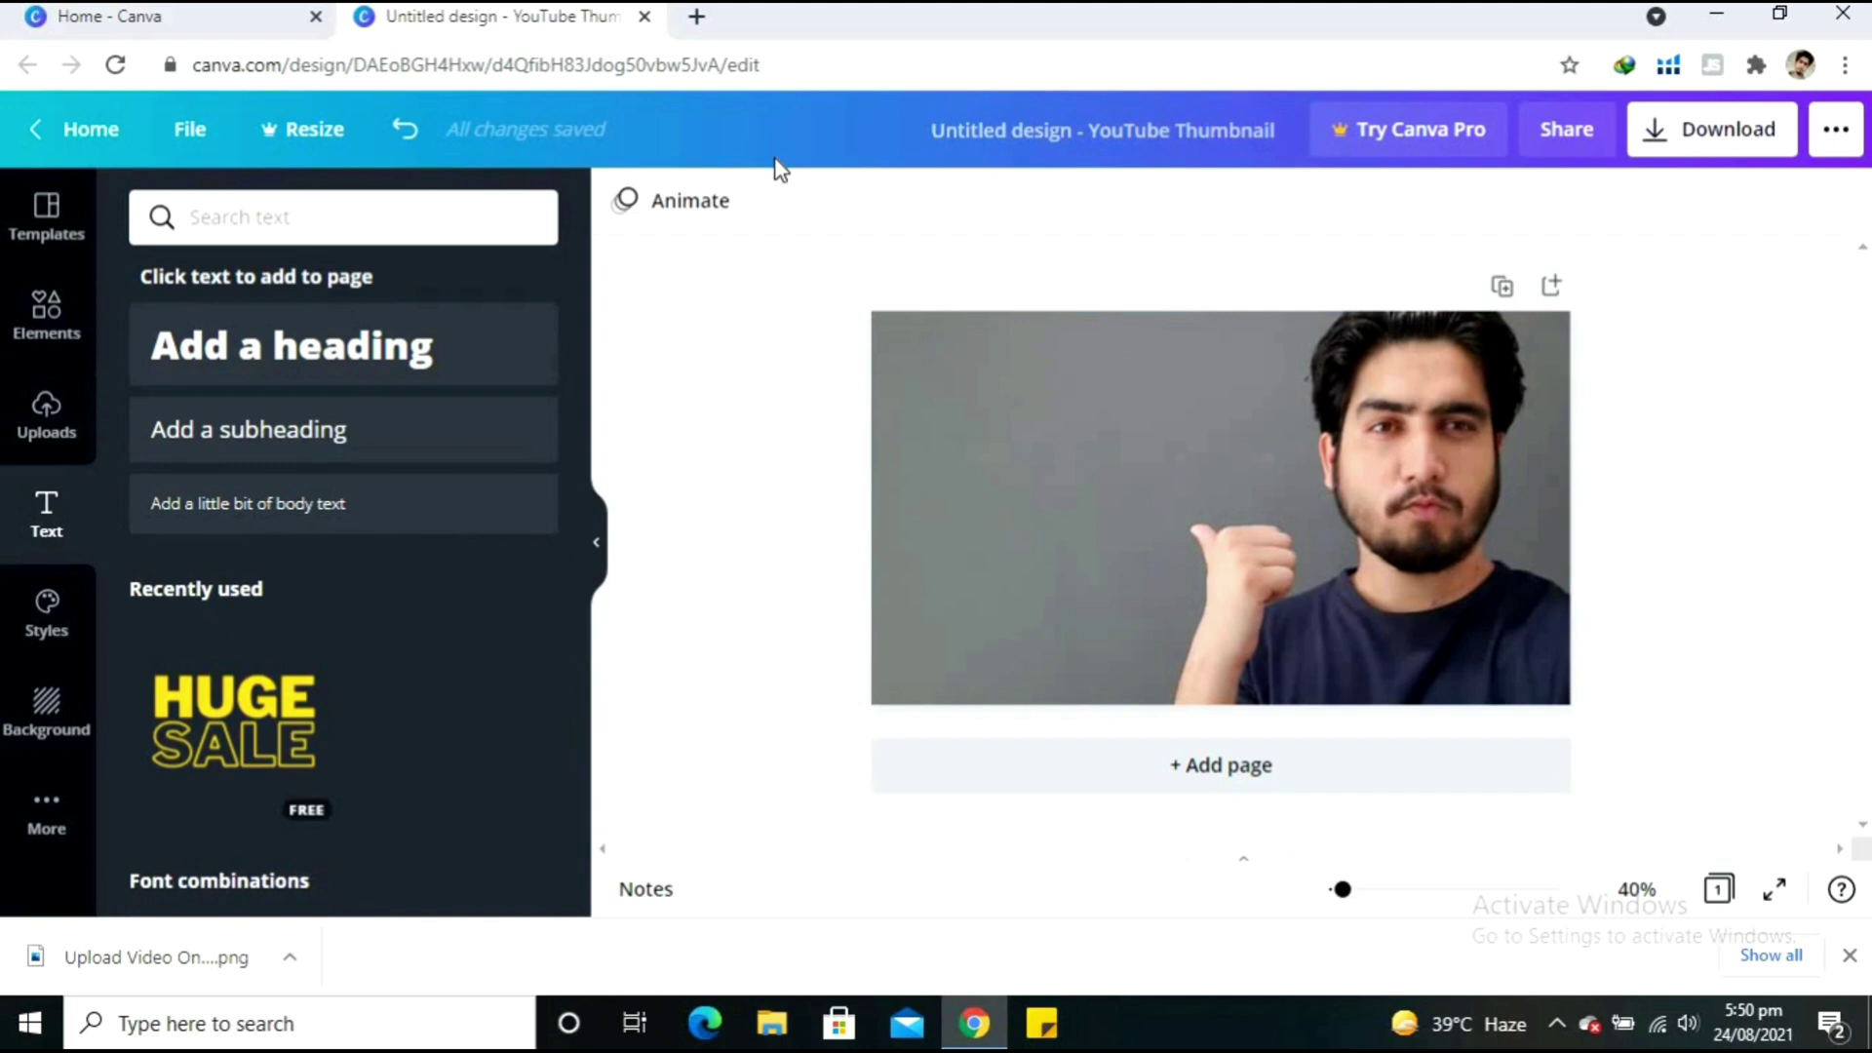
left_click(399, 363)
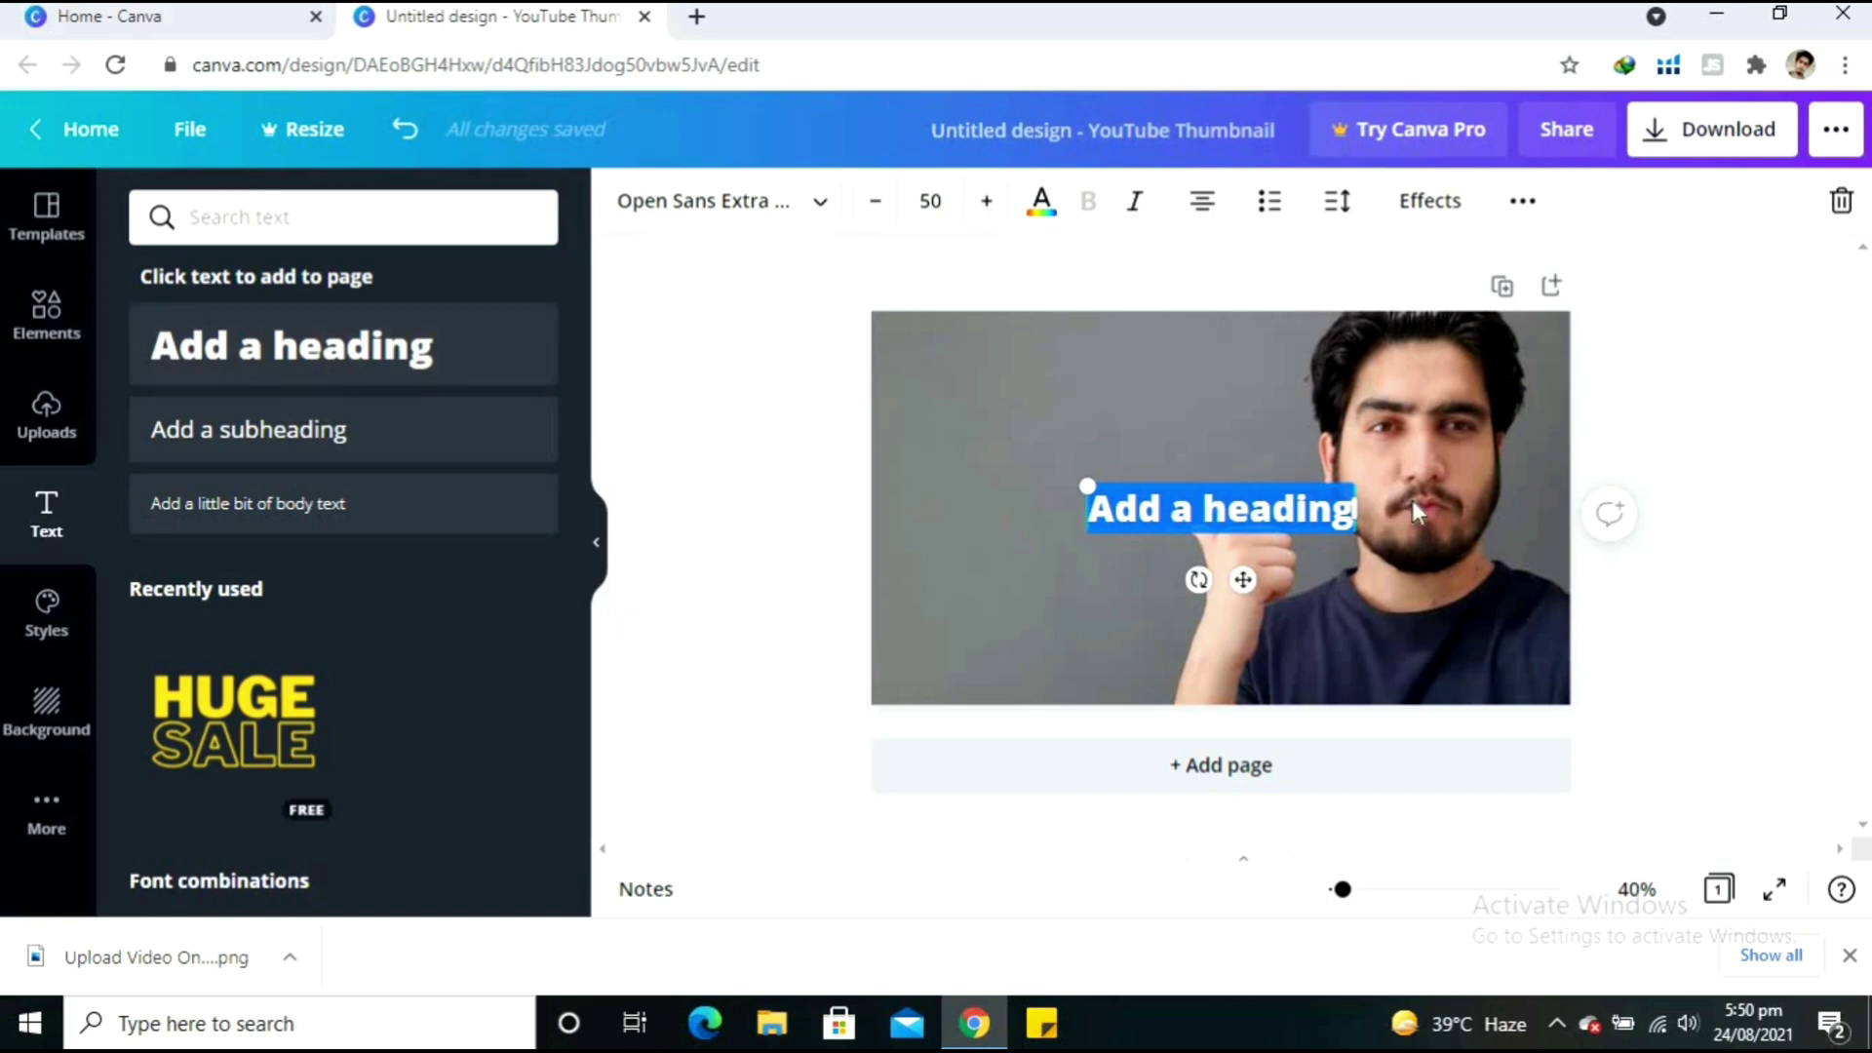
type("Ho")
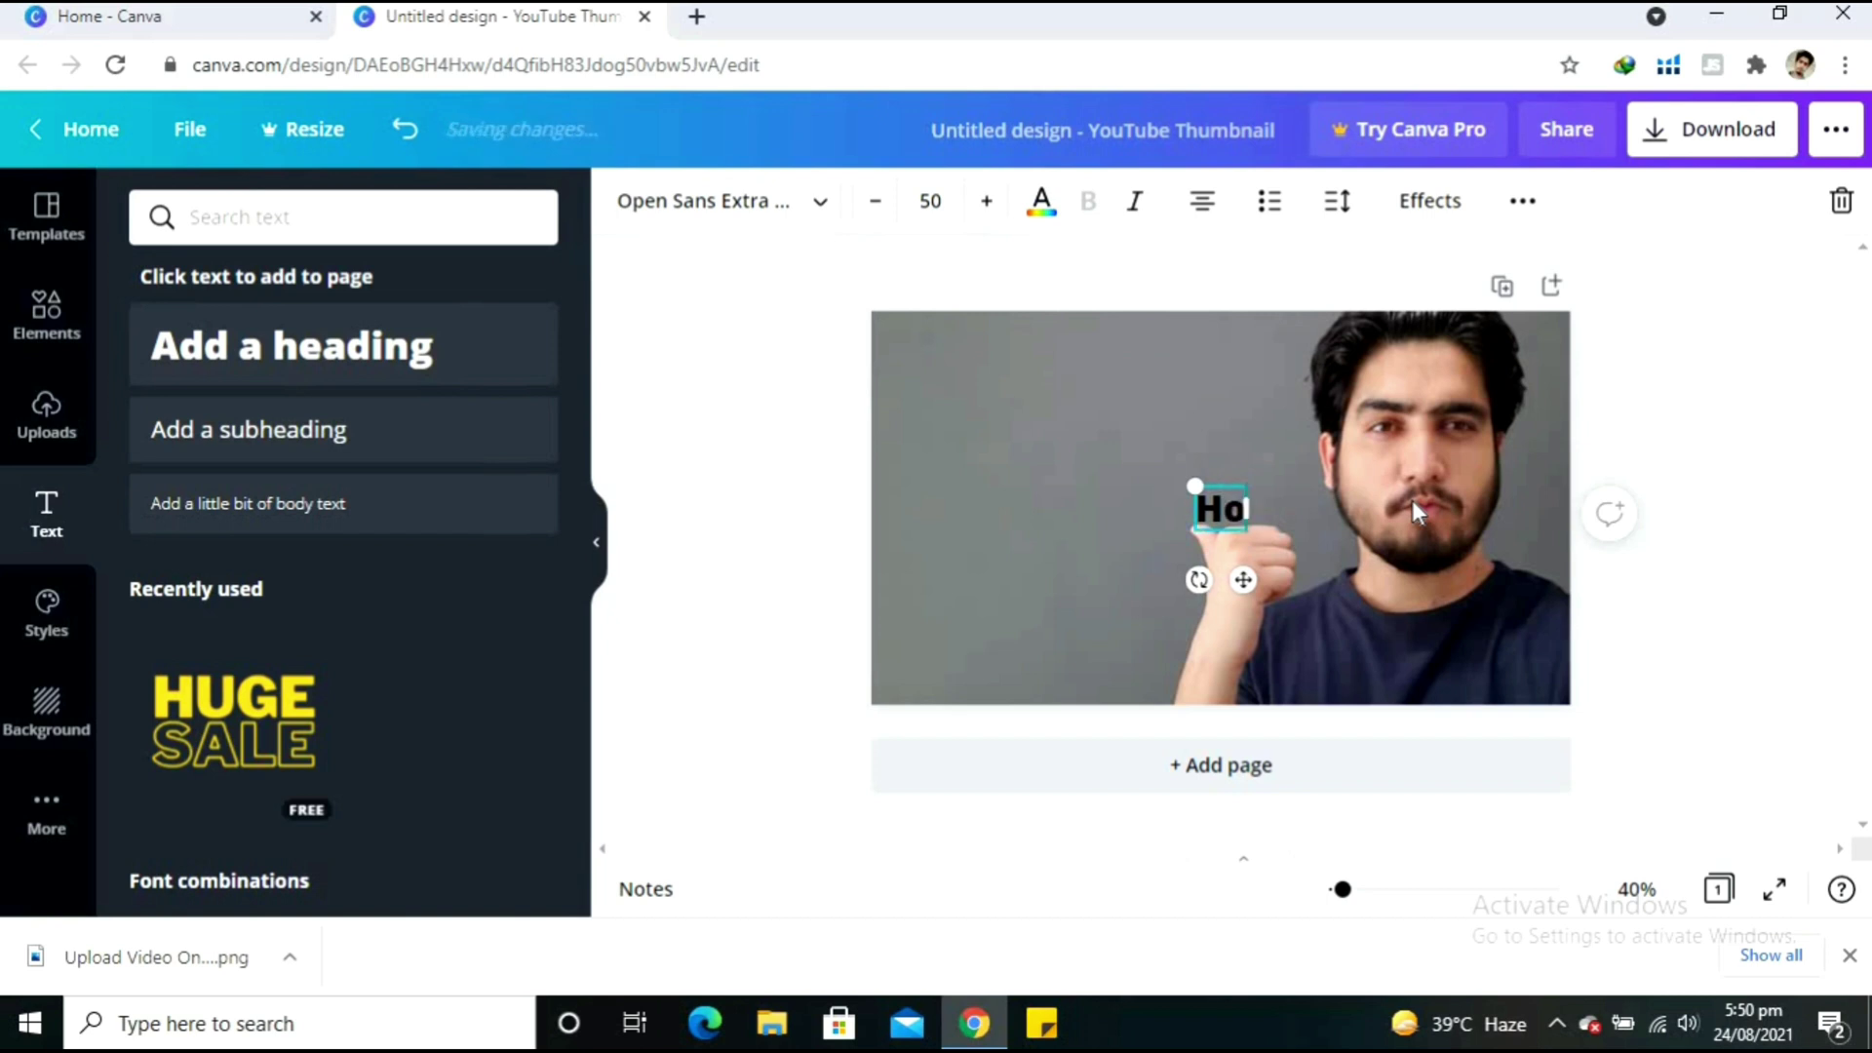
type("w T")
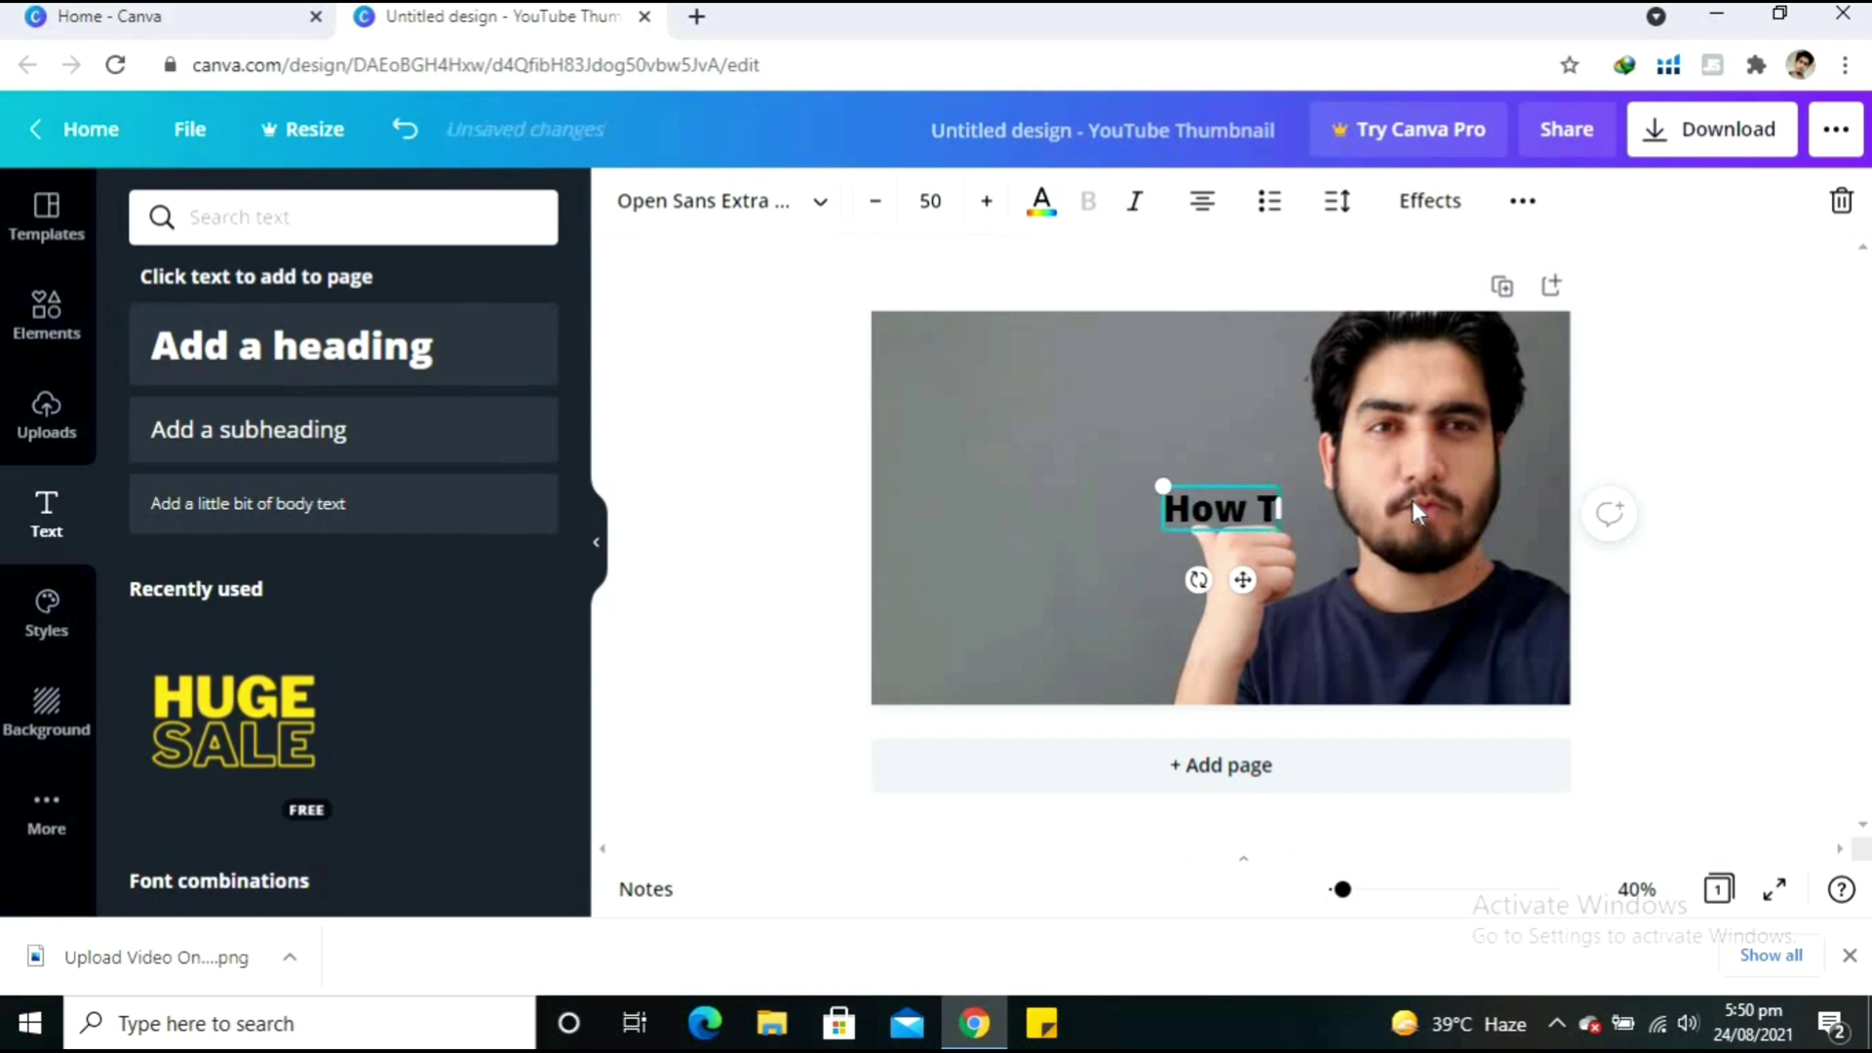
type("o")
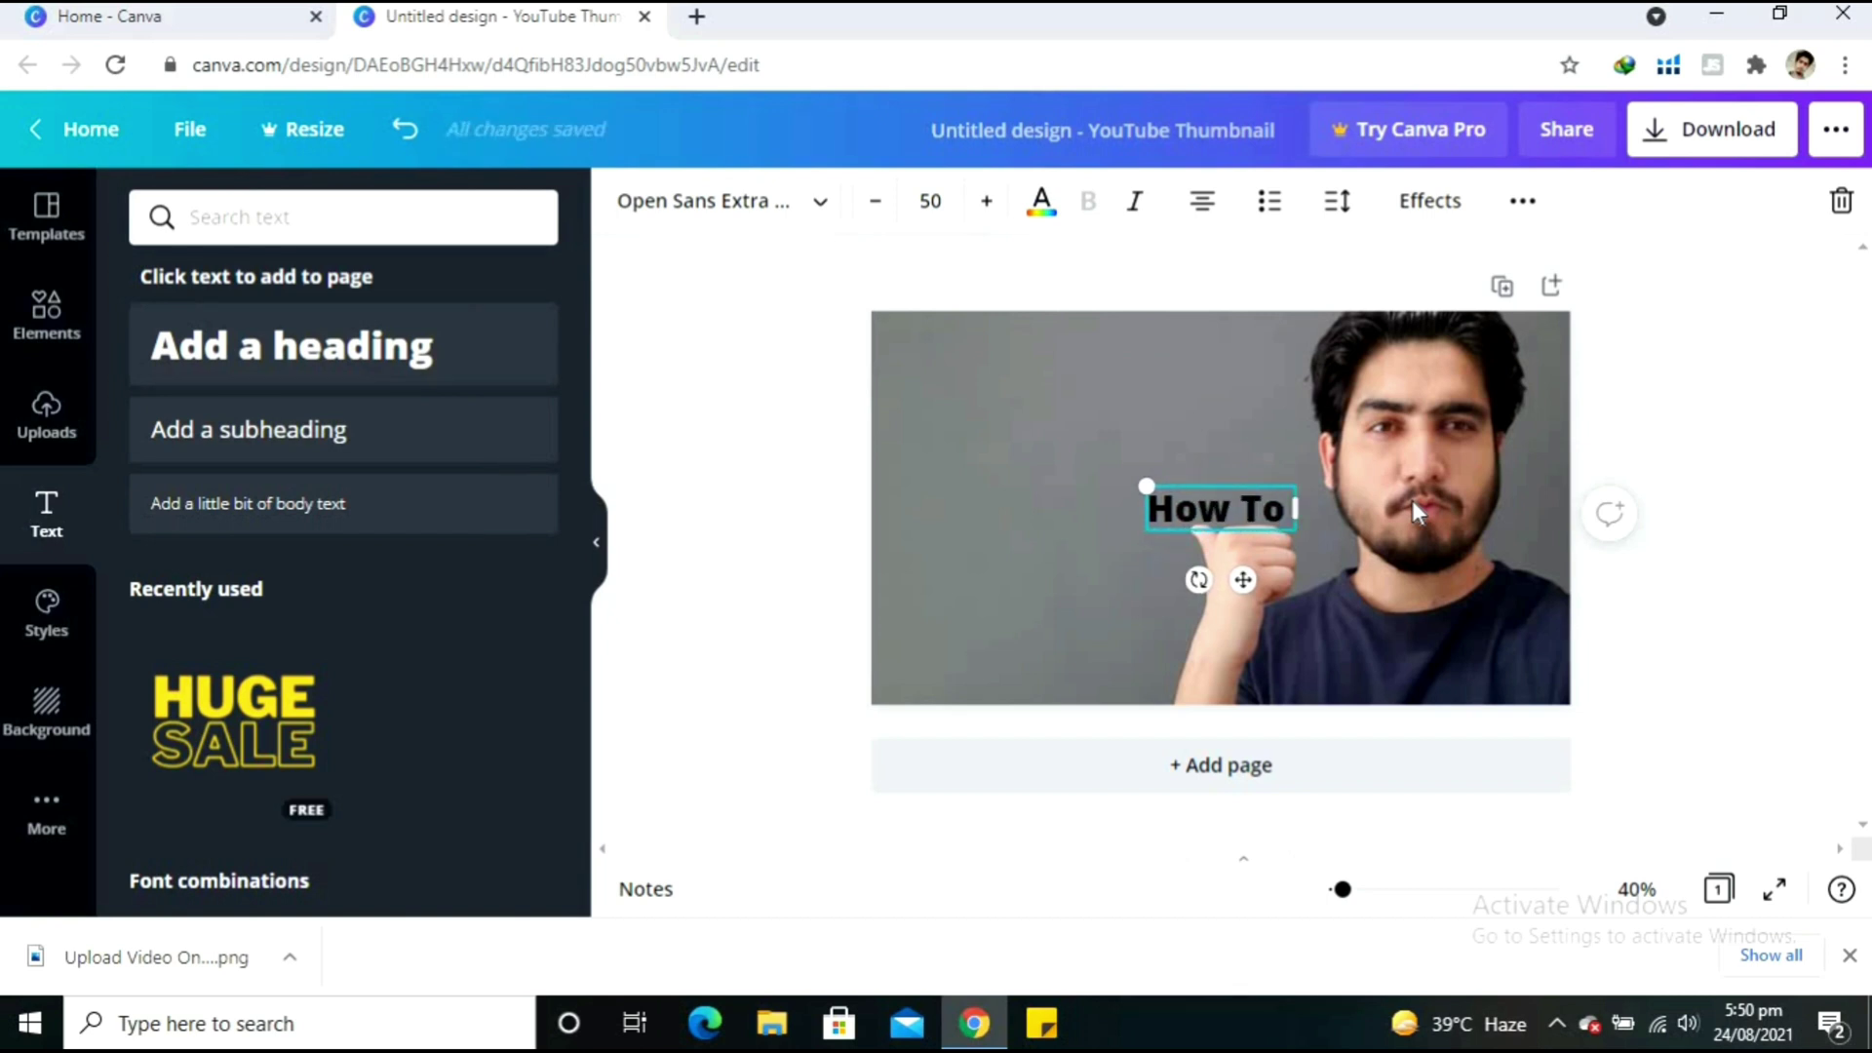
type(" Upload Video")
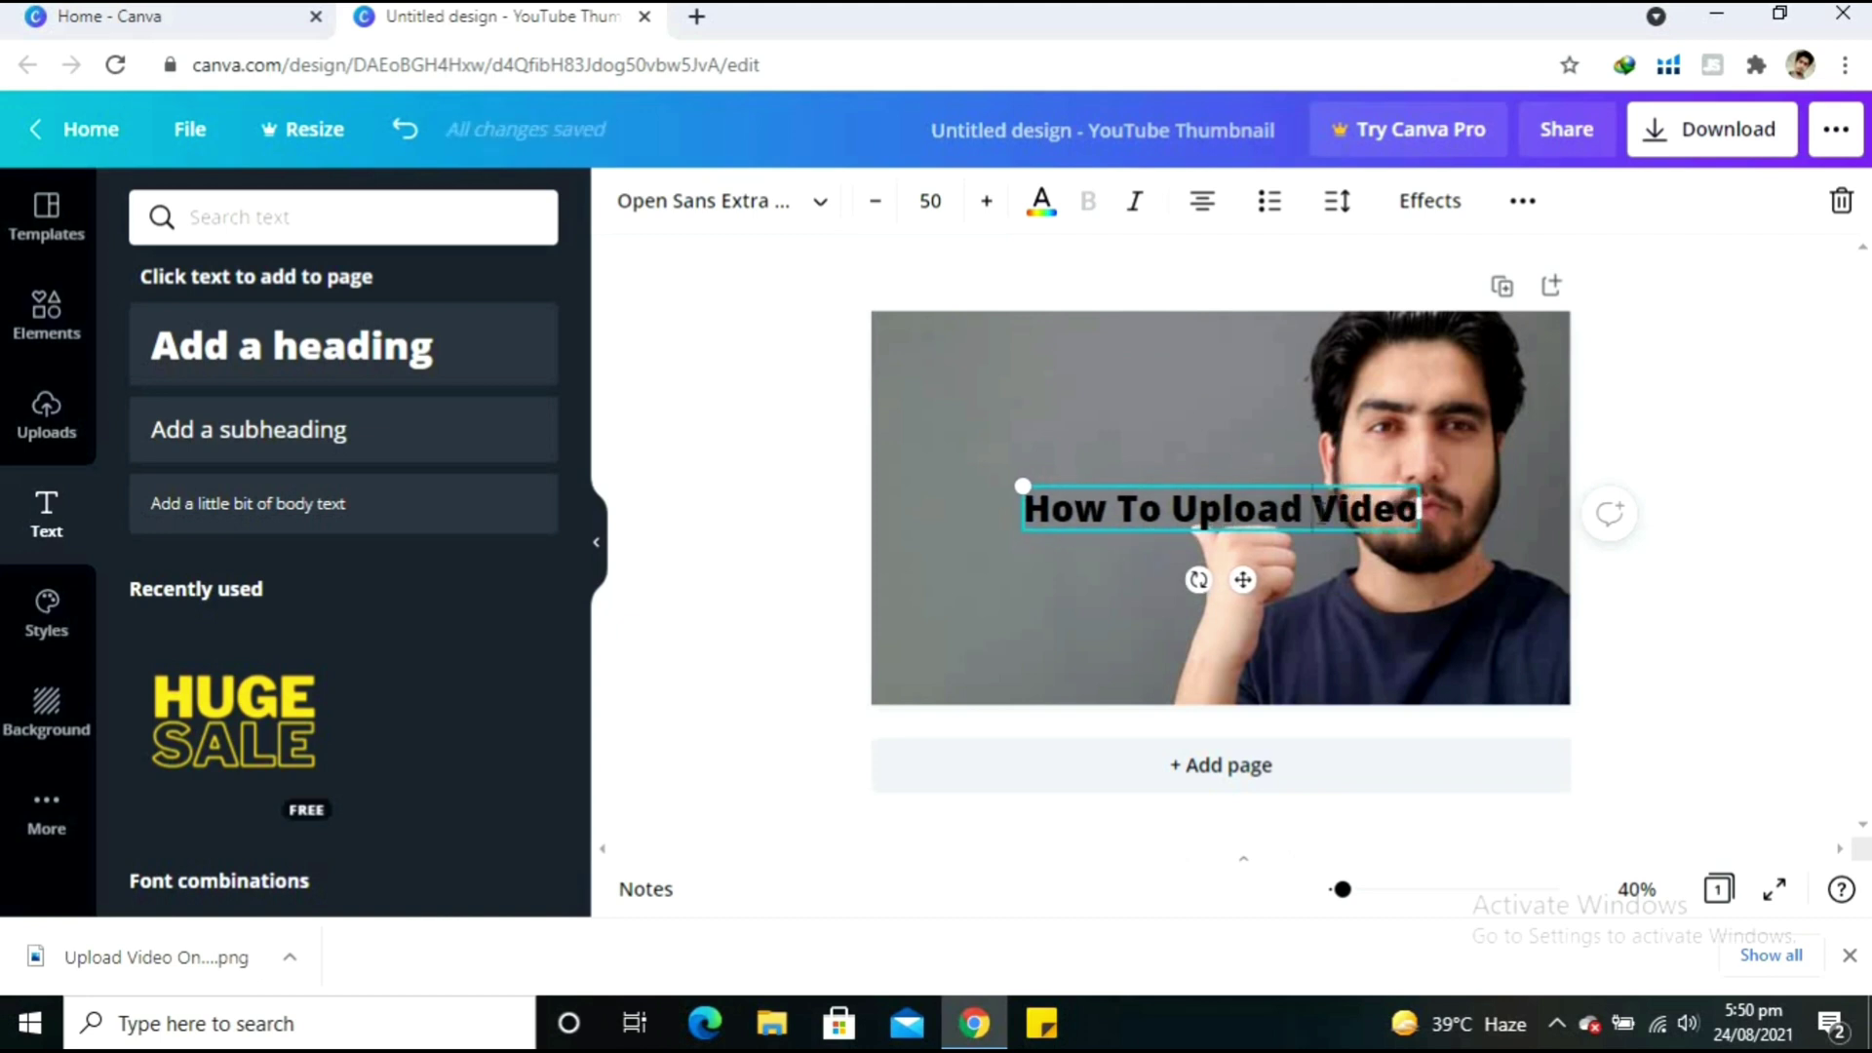
key("Return")
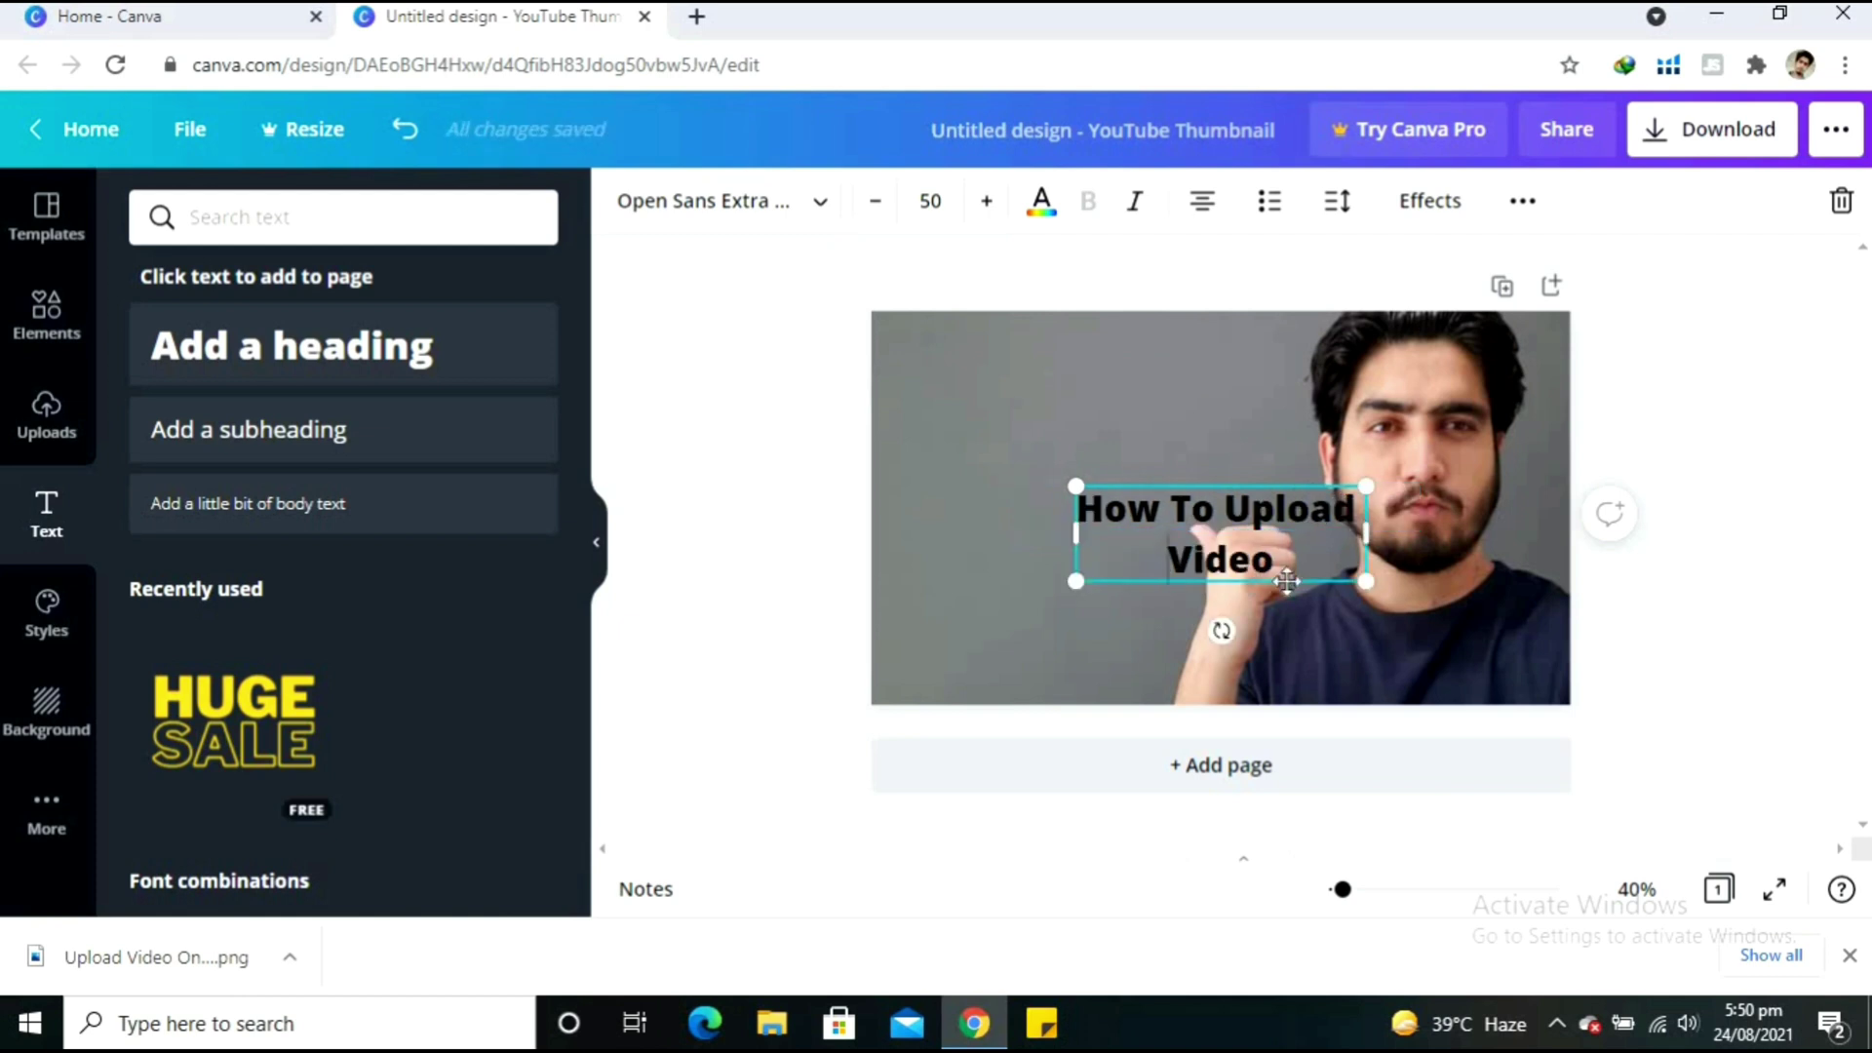
type("onYo")
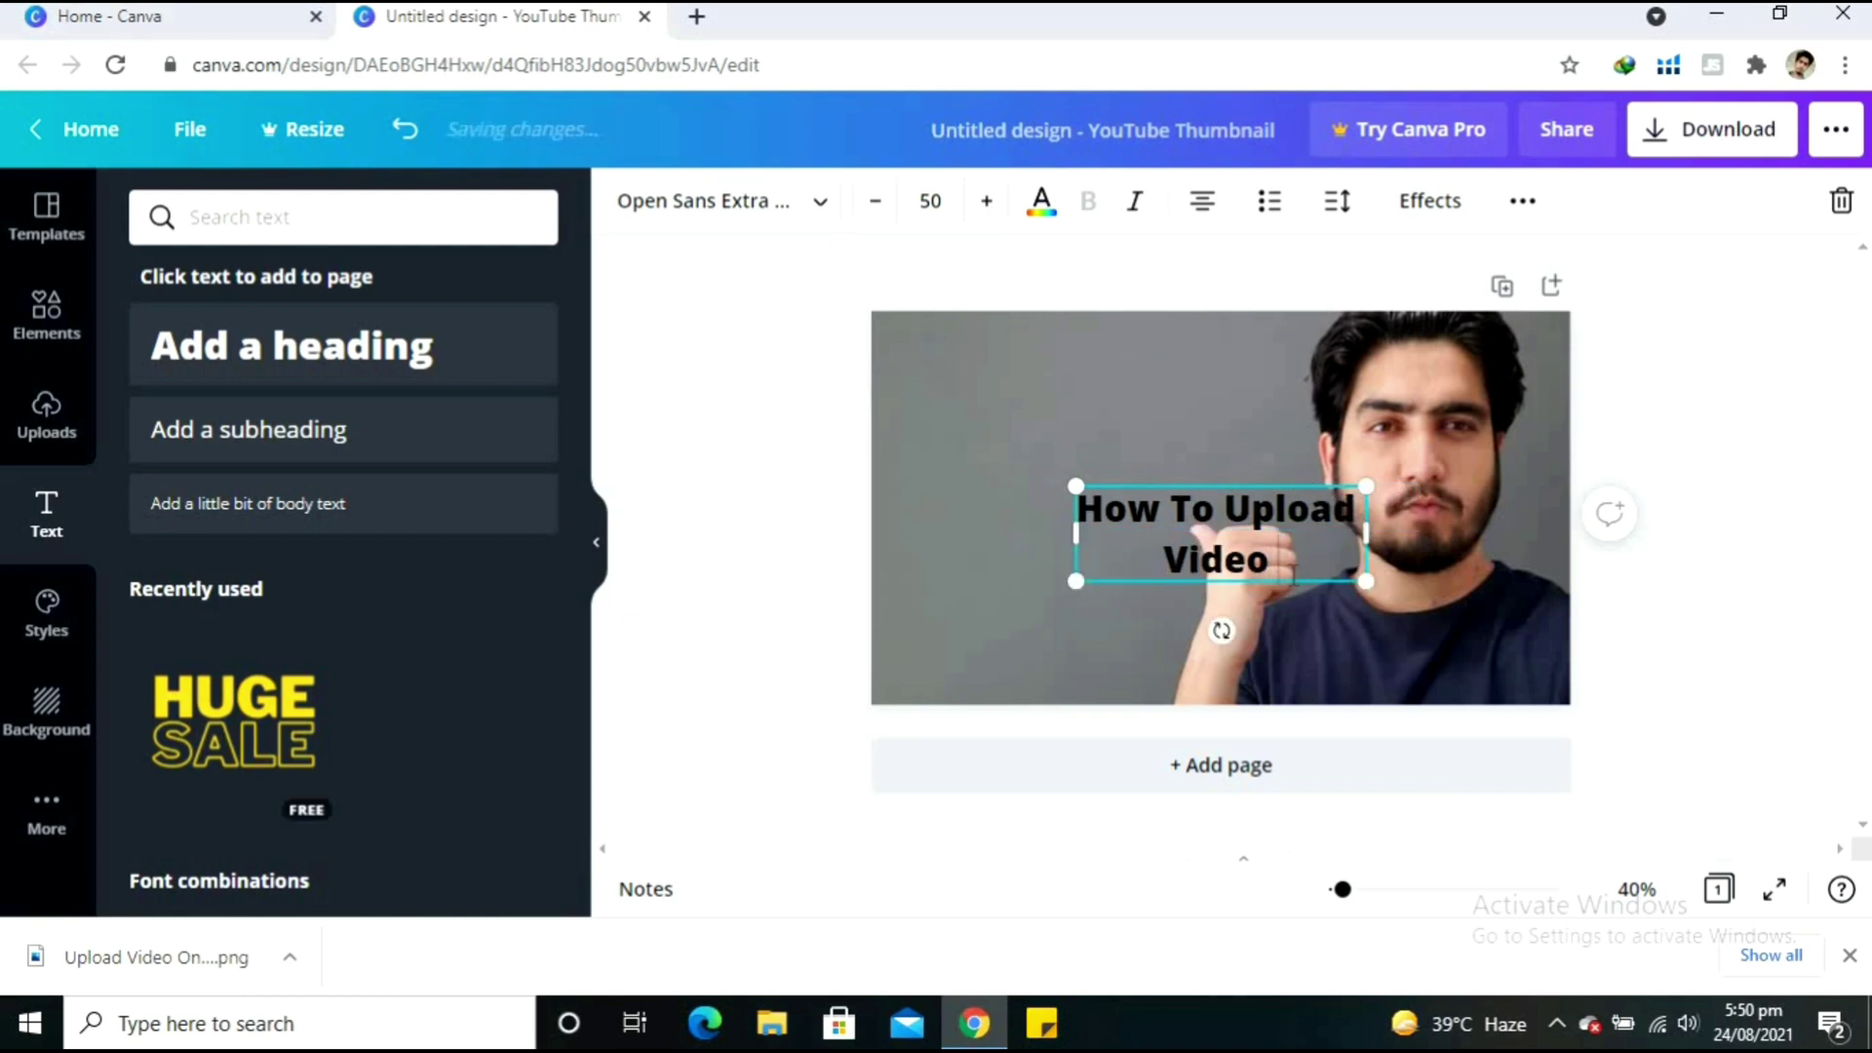
type("utube")
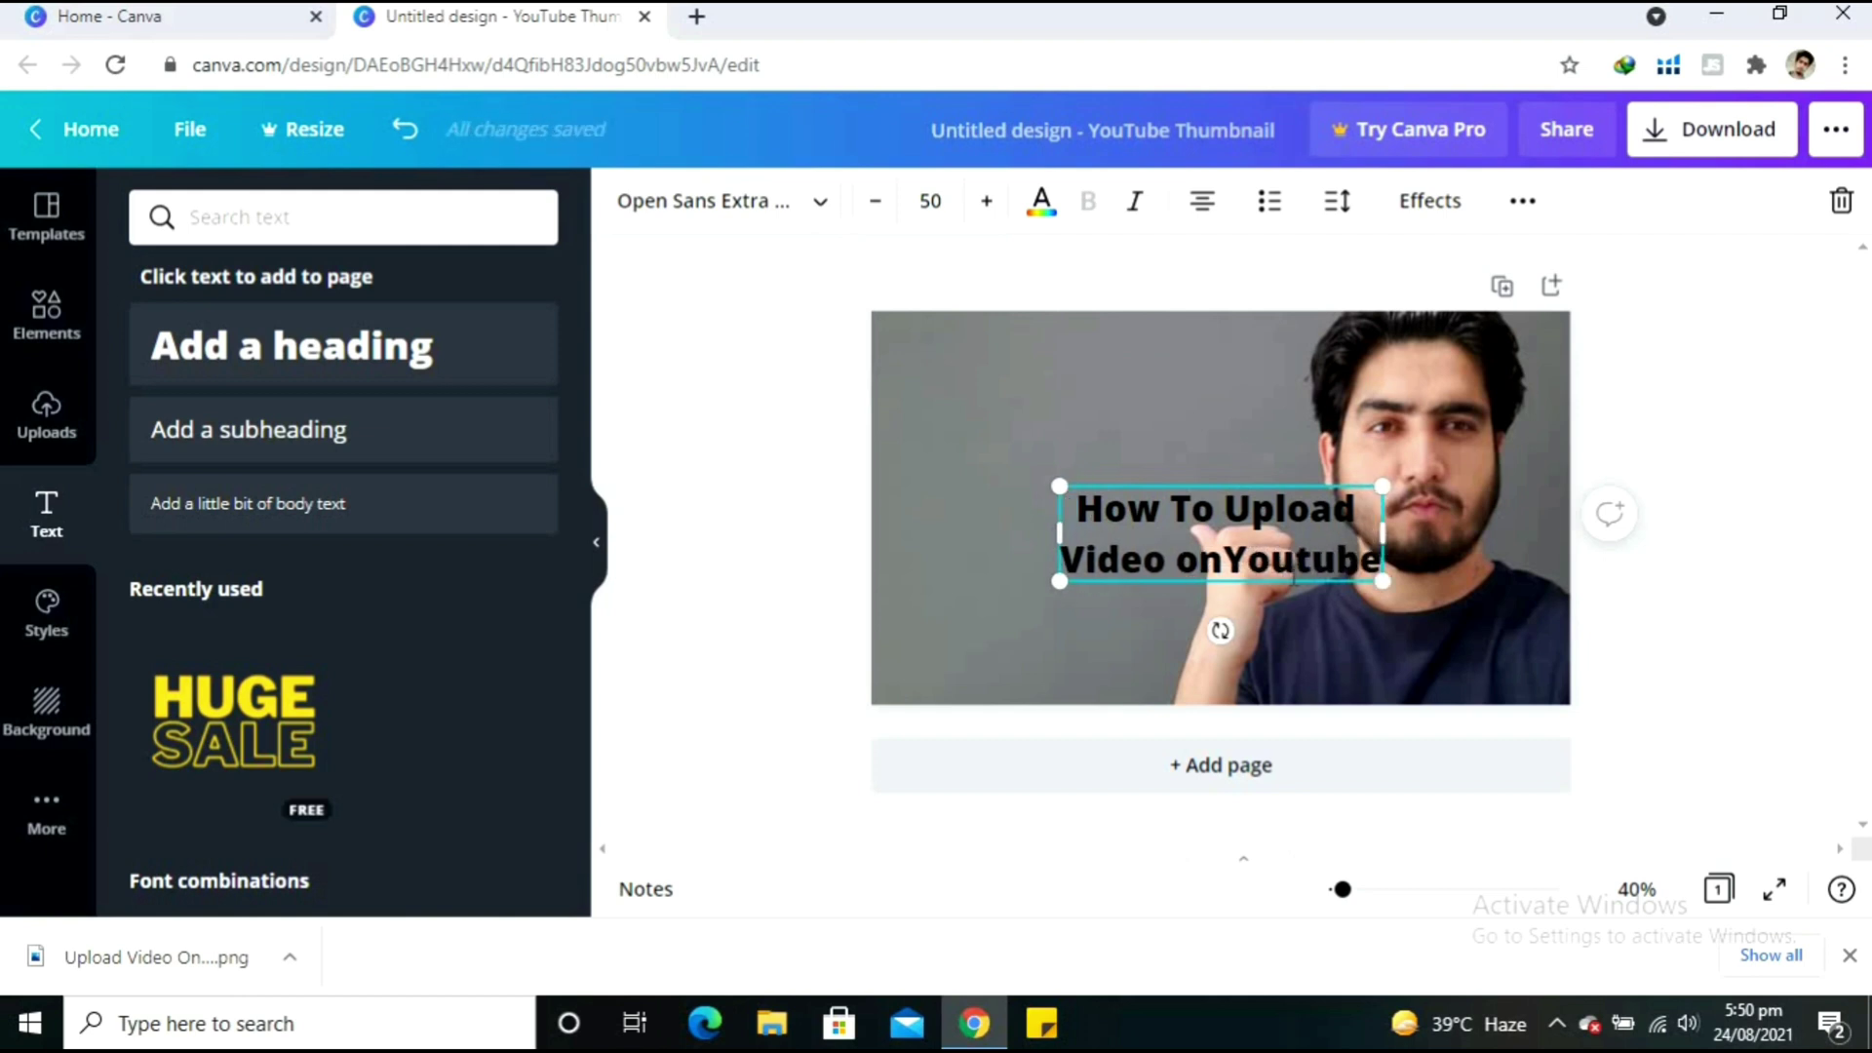
left_click(1222, 561)
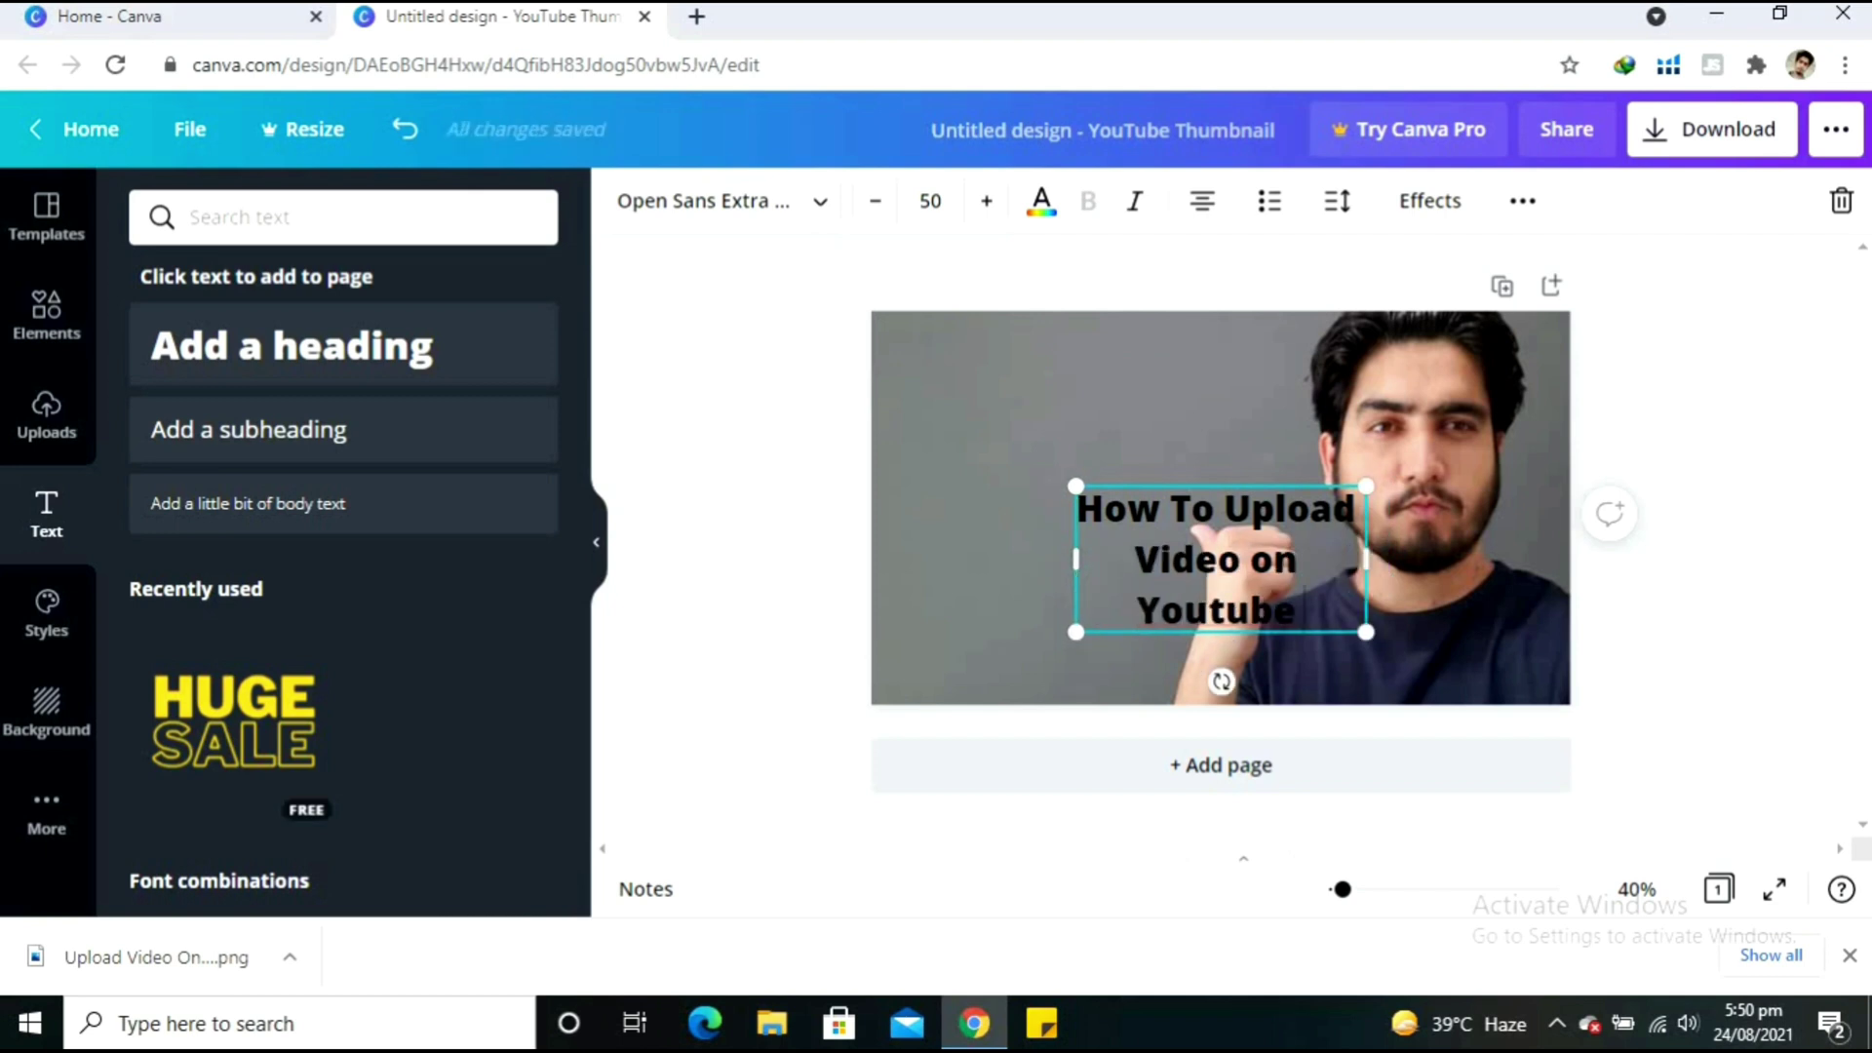
type("2021")
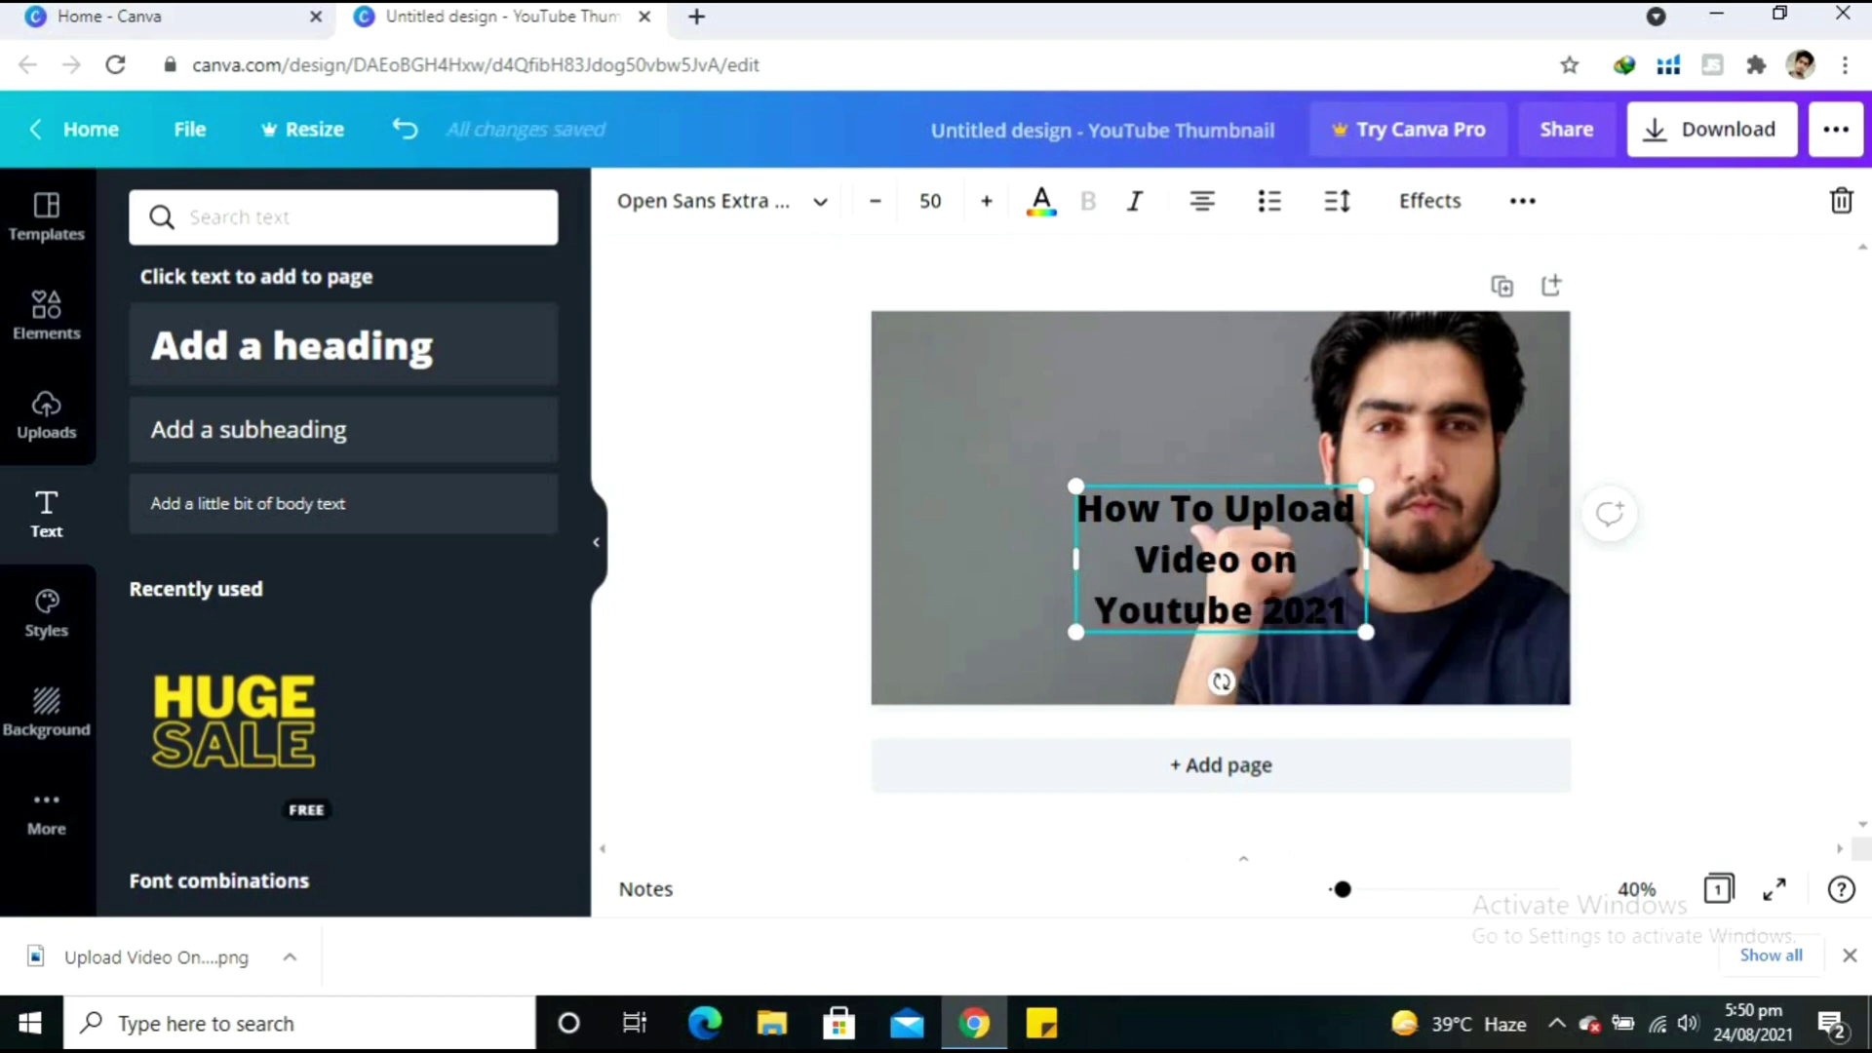
- Move the heading onto the empty grey area beside the man's thumb
left_click(1068, 555)
left_click(1089, 502)
left_click_drag(1089, 502, 1027, 528)
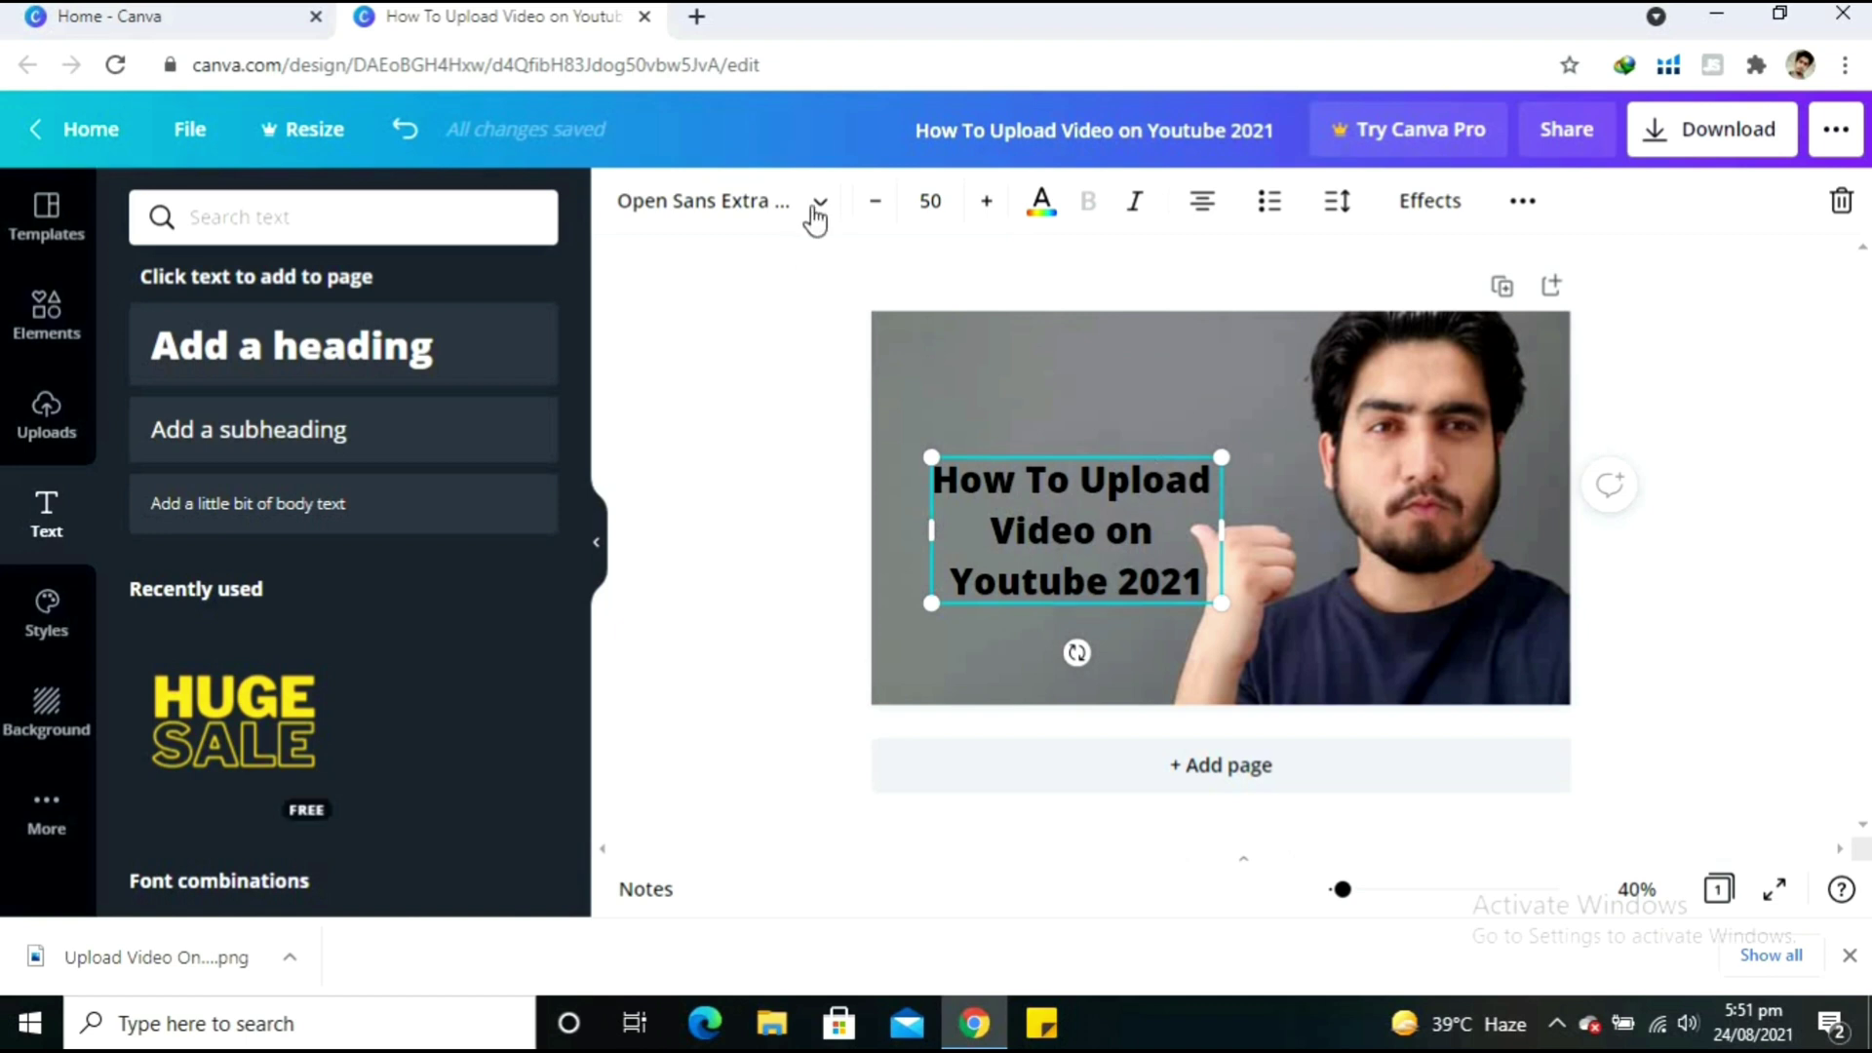
- Set the heading's text colour to white and its font to Libre Franklin Black
left_click(1045, 216)
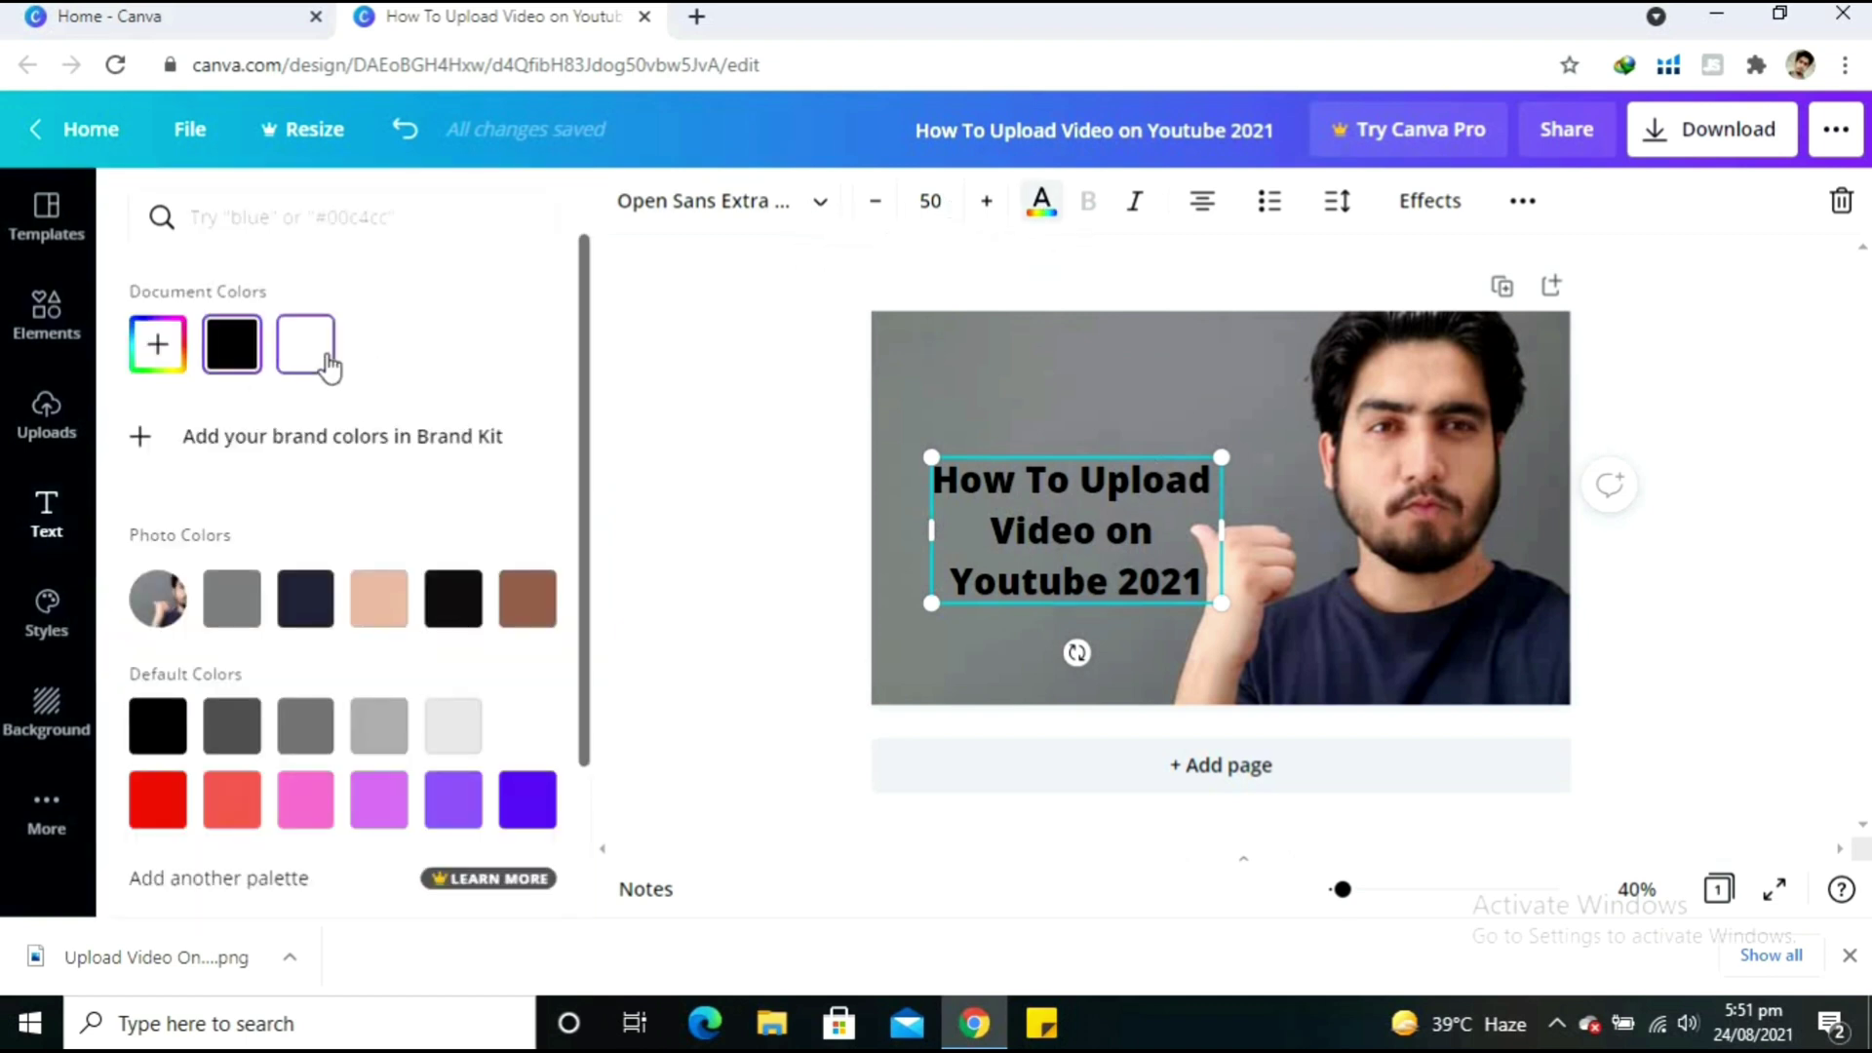
left_click(306, 345)
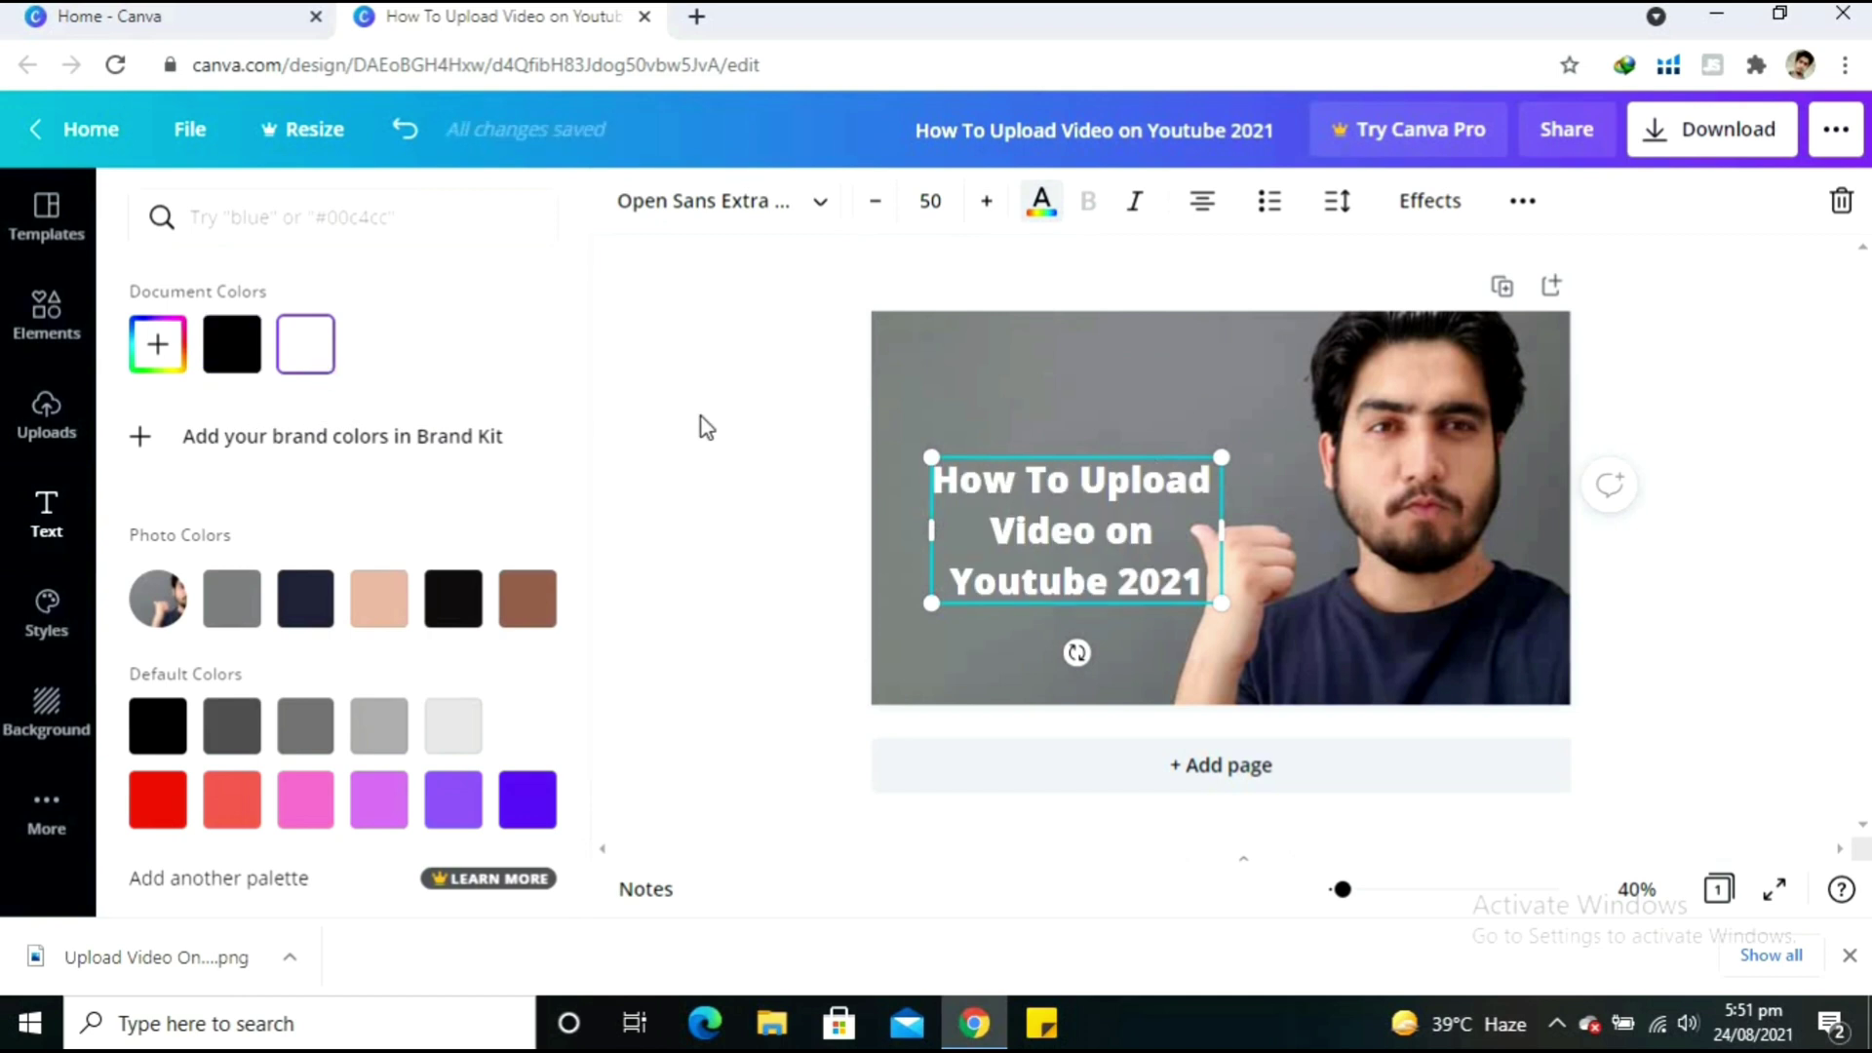
left_click(703, 424)
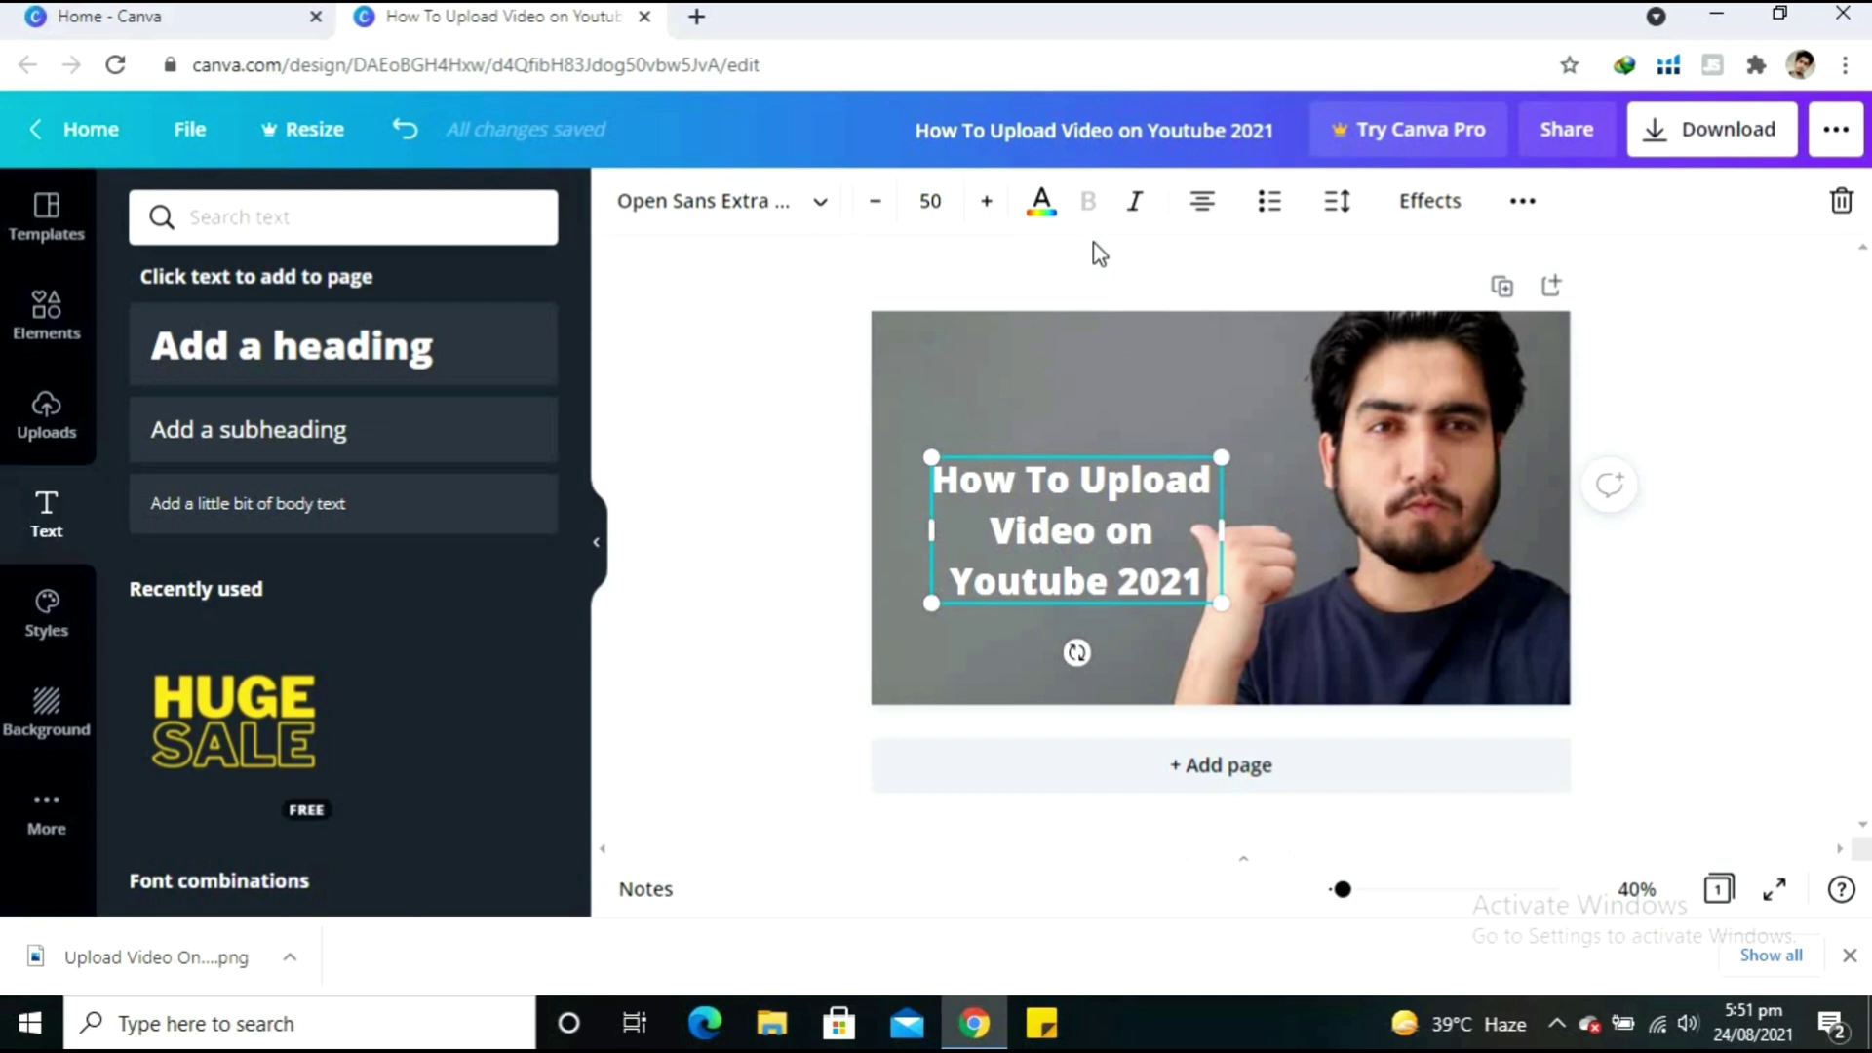
left_click(819, 223)
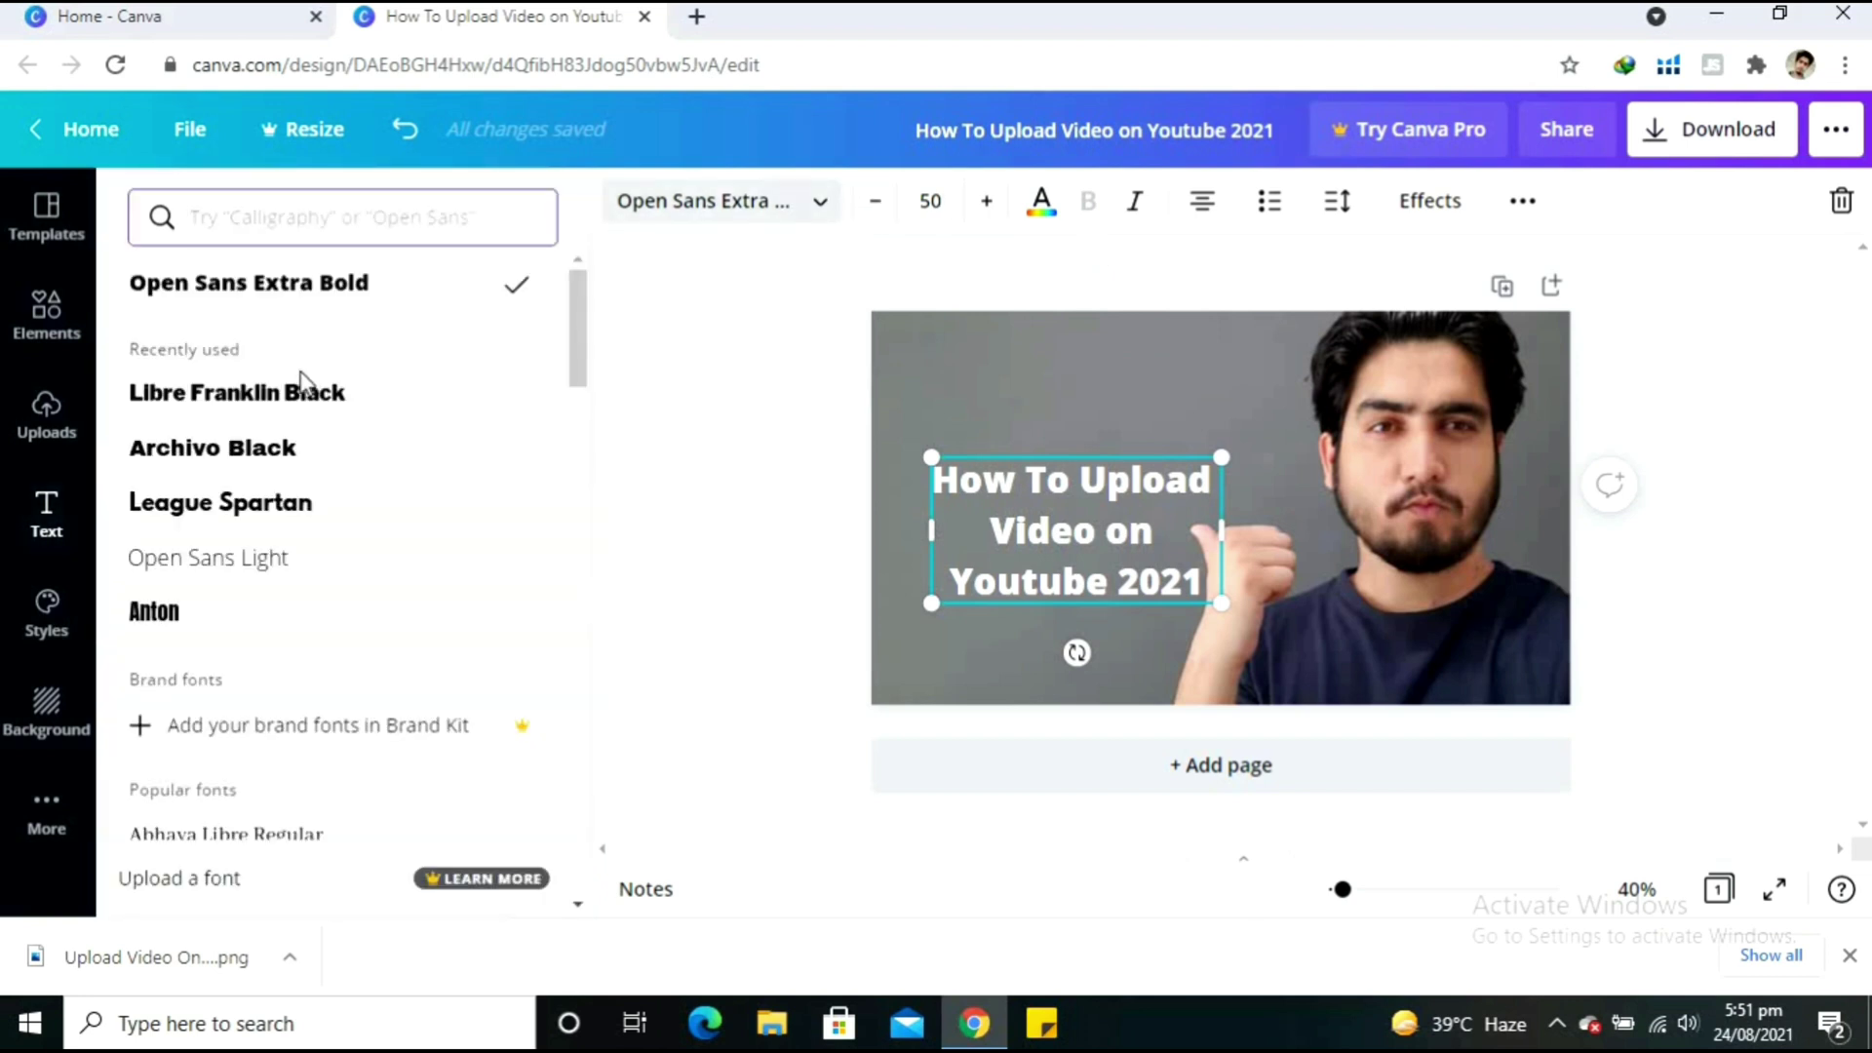
left_click(277, 395)
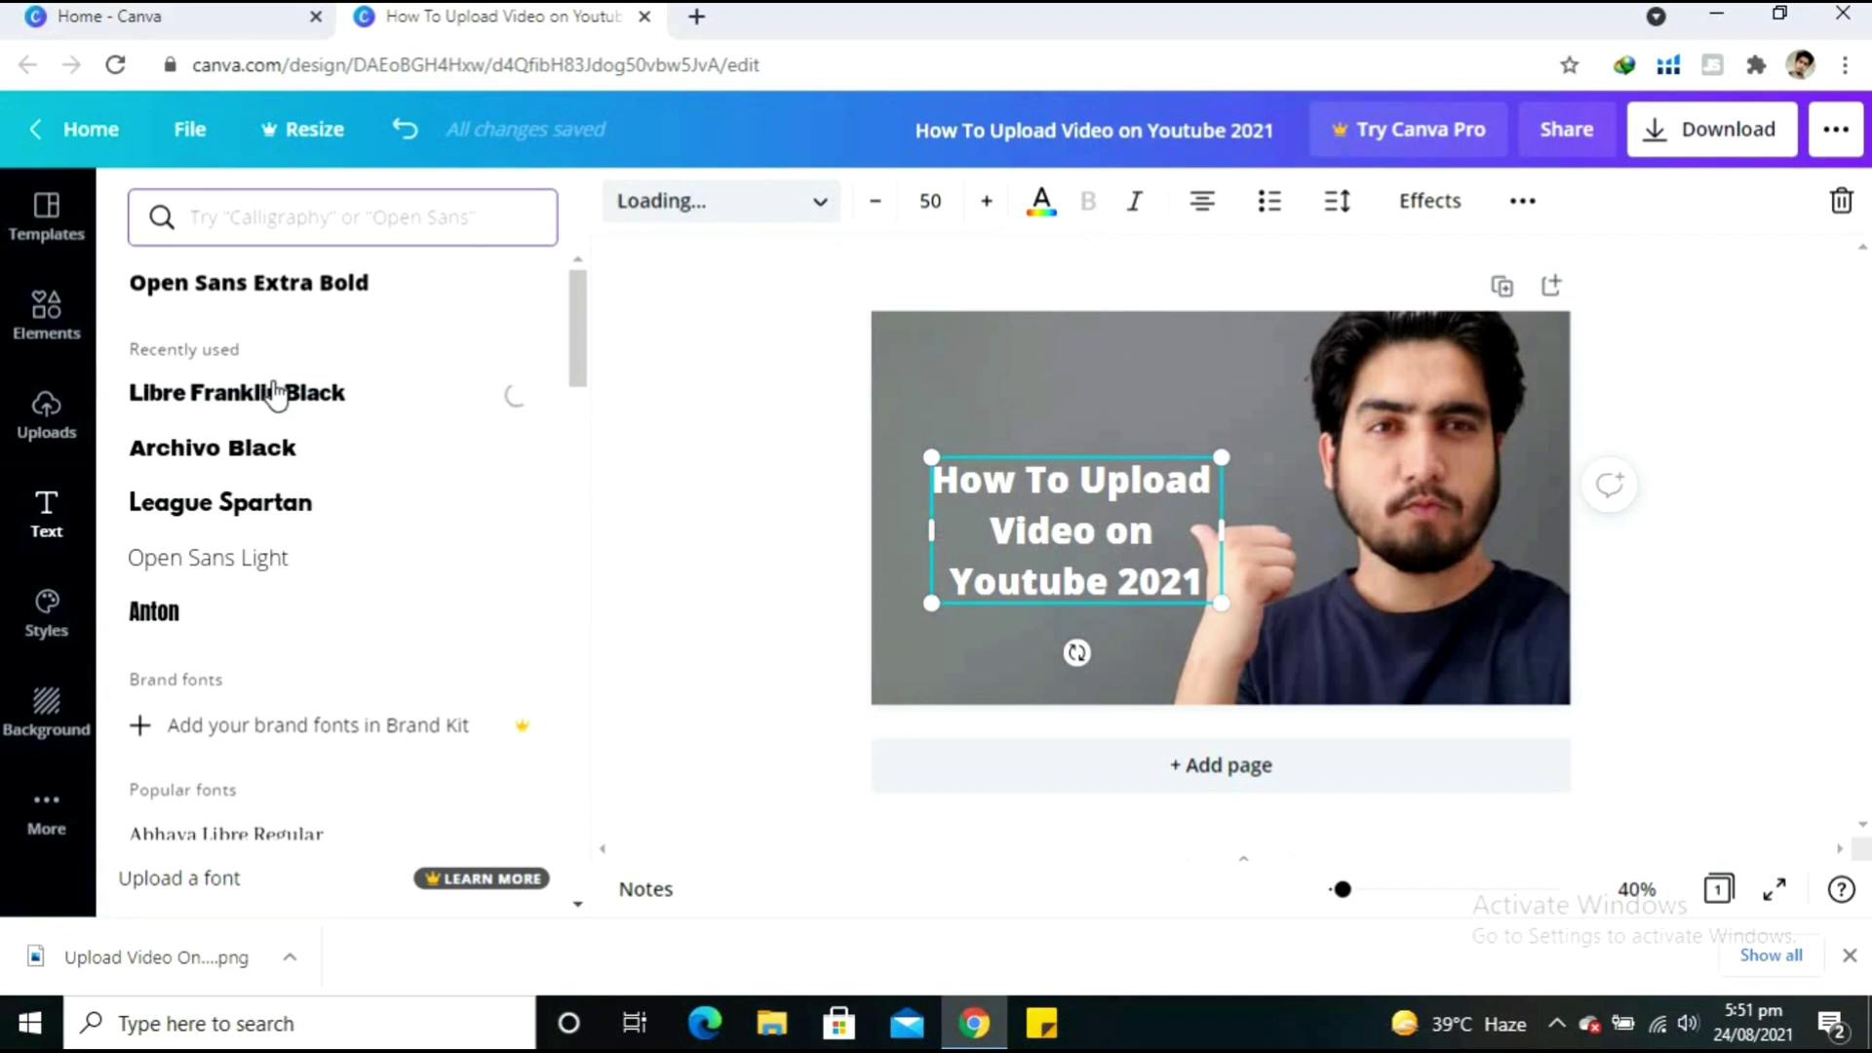
- Compare Archivo Black, League Spartan and Open Sans Extra Bold on the heading, and set its font to Archivo Black
left_click(251, 446)
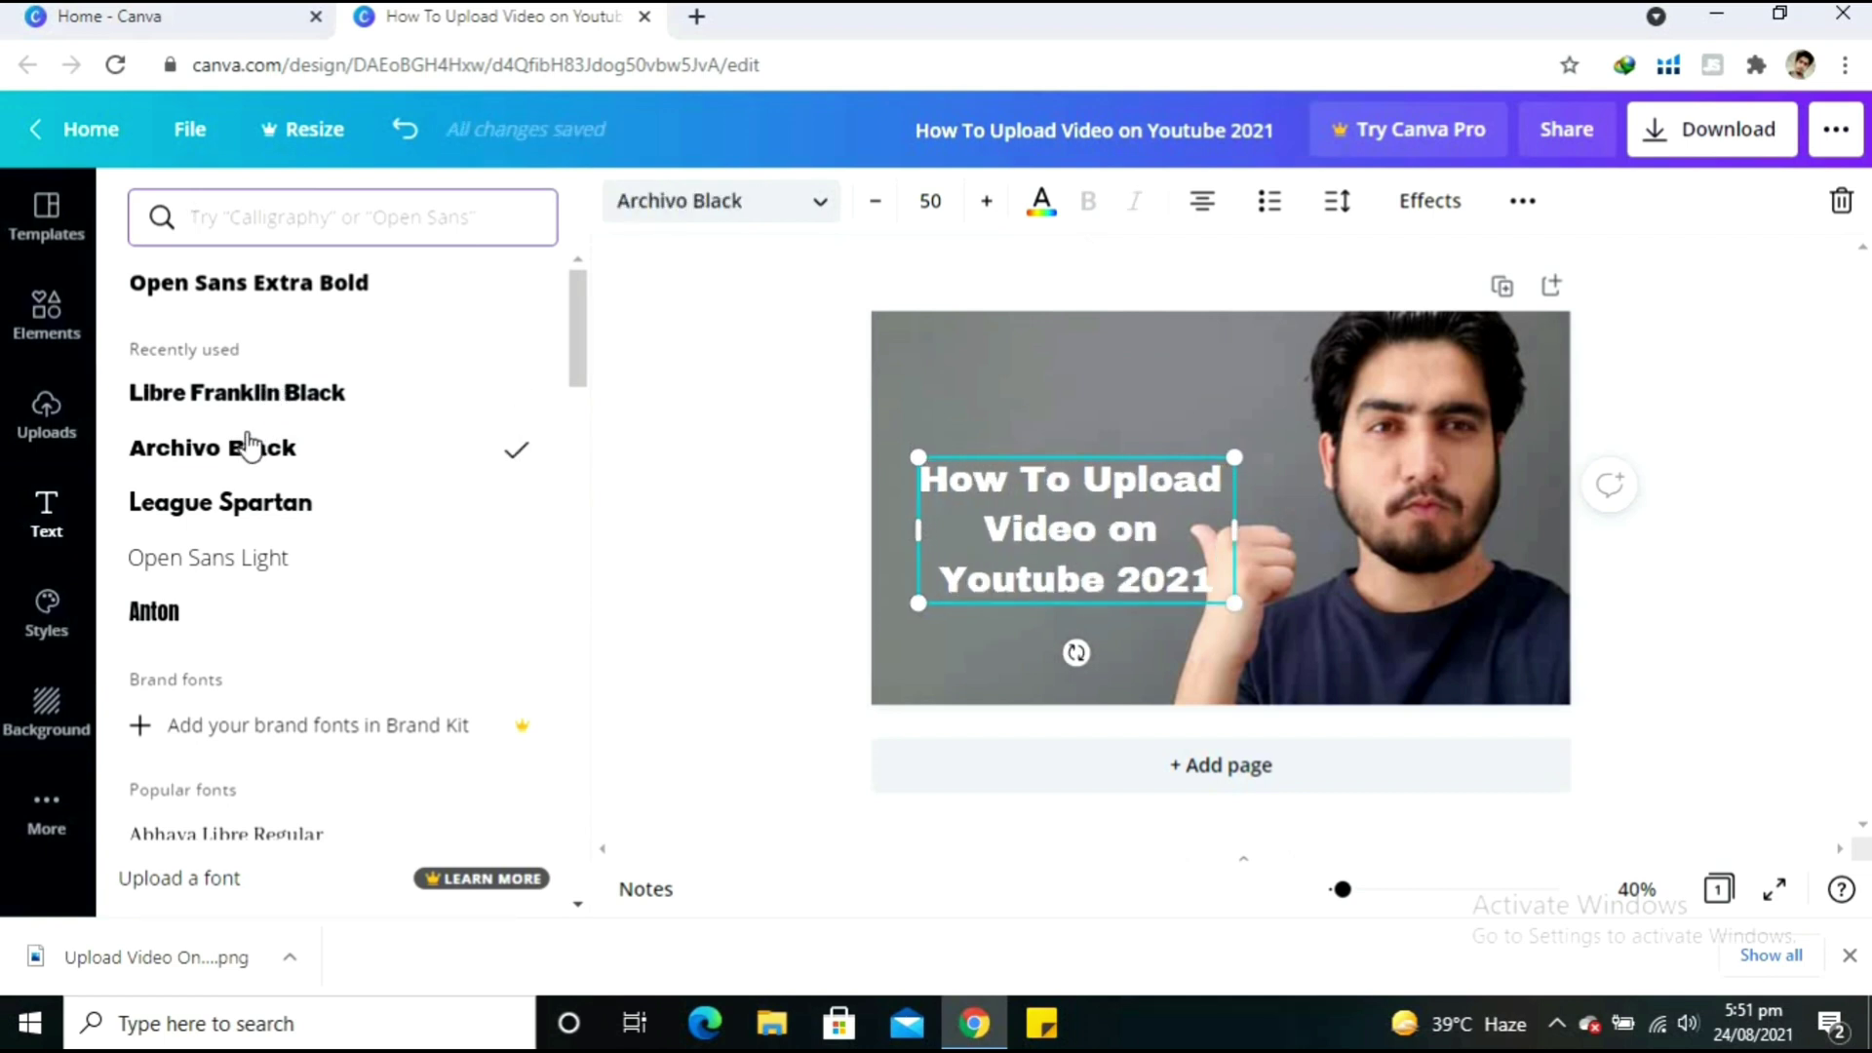
left_click(251, 516)
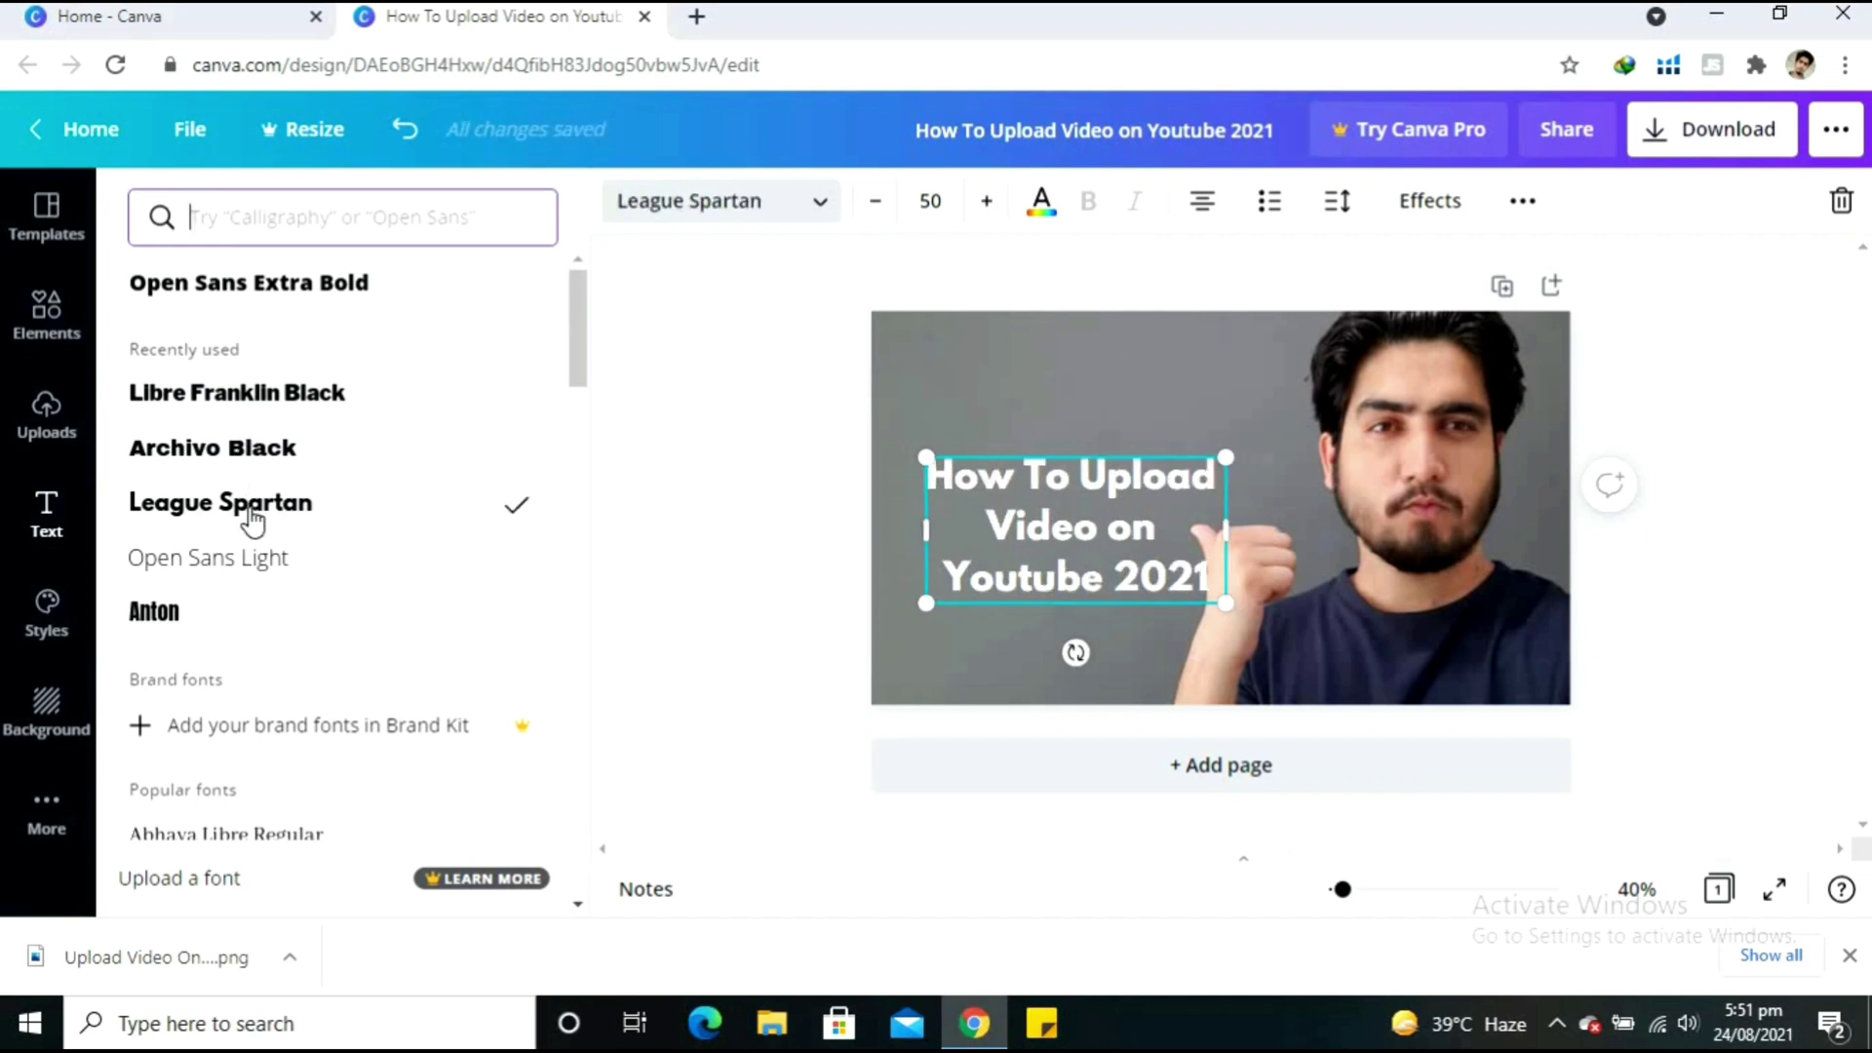
left_click(293, 287)
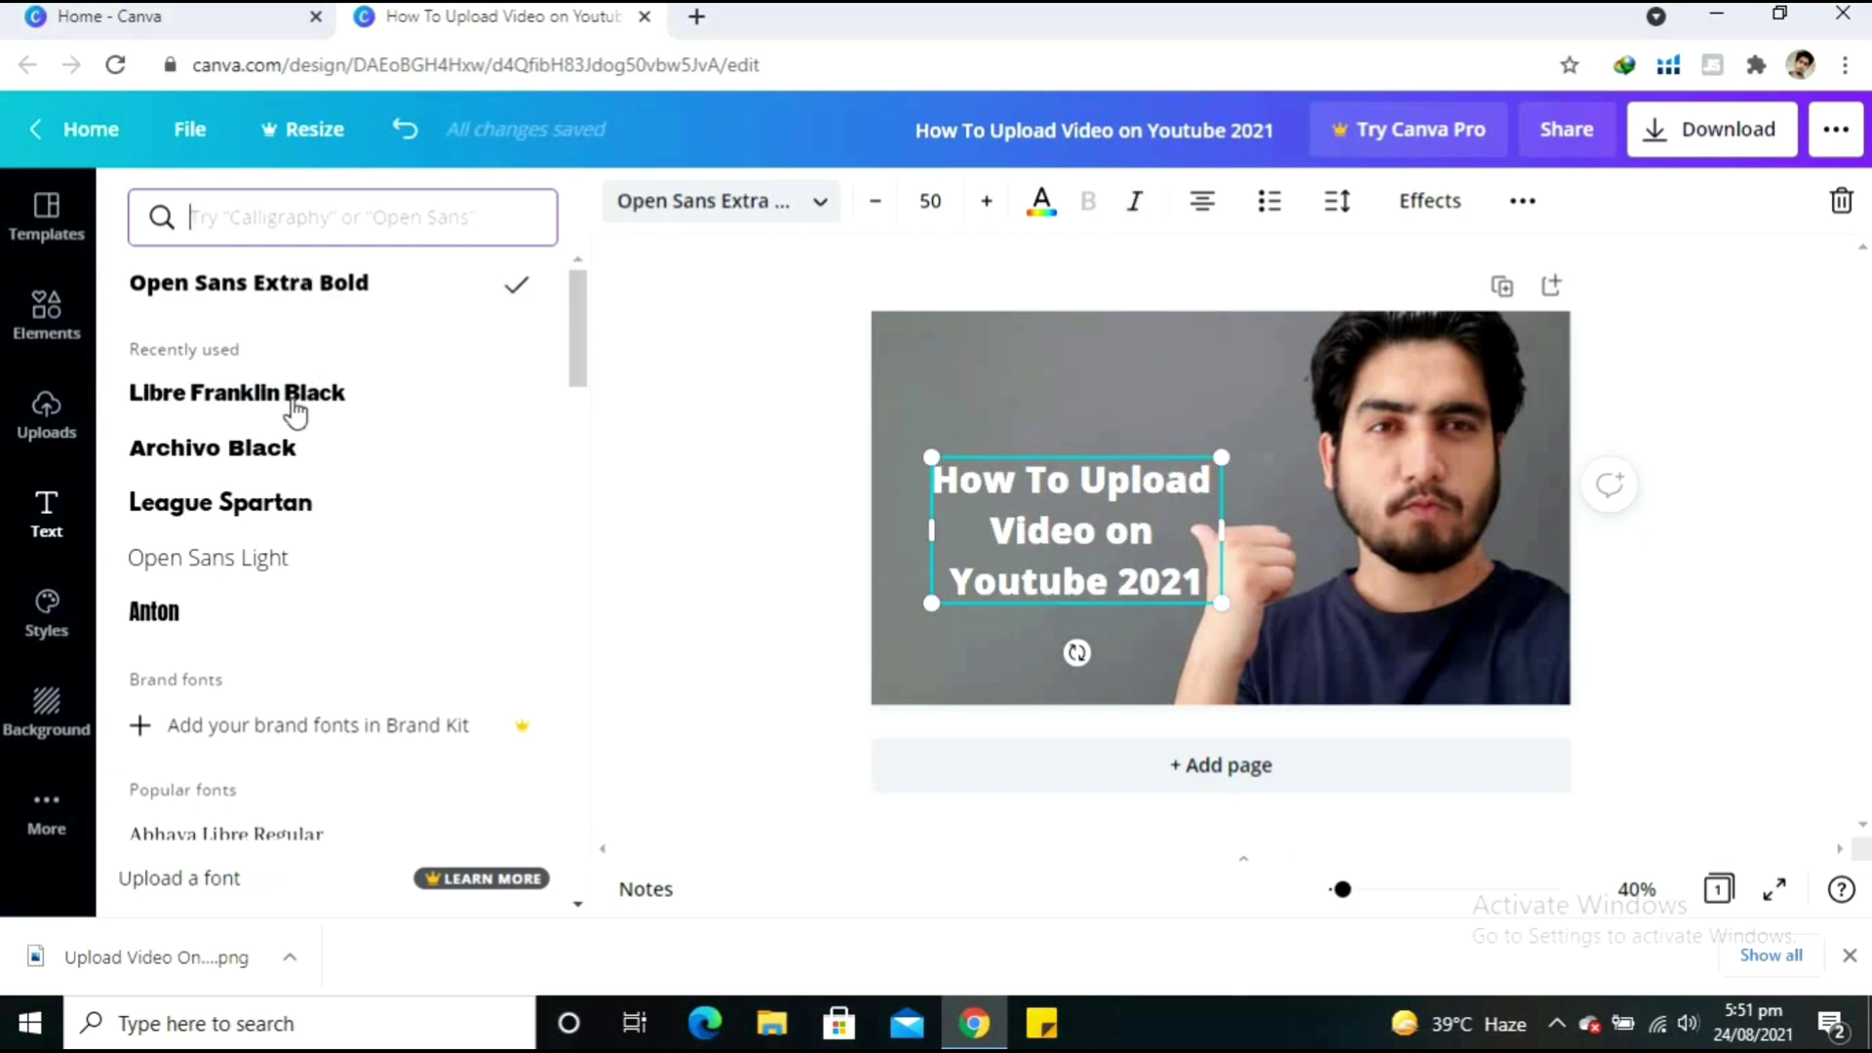
left_click(284, 453)
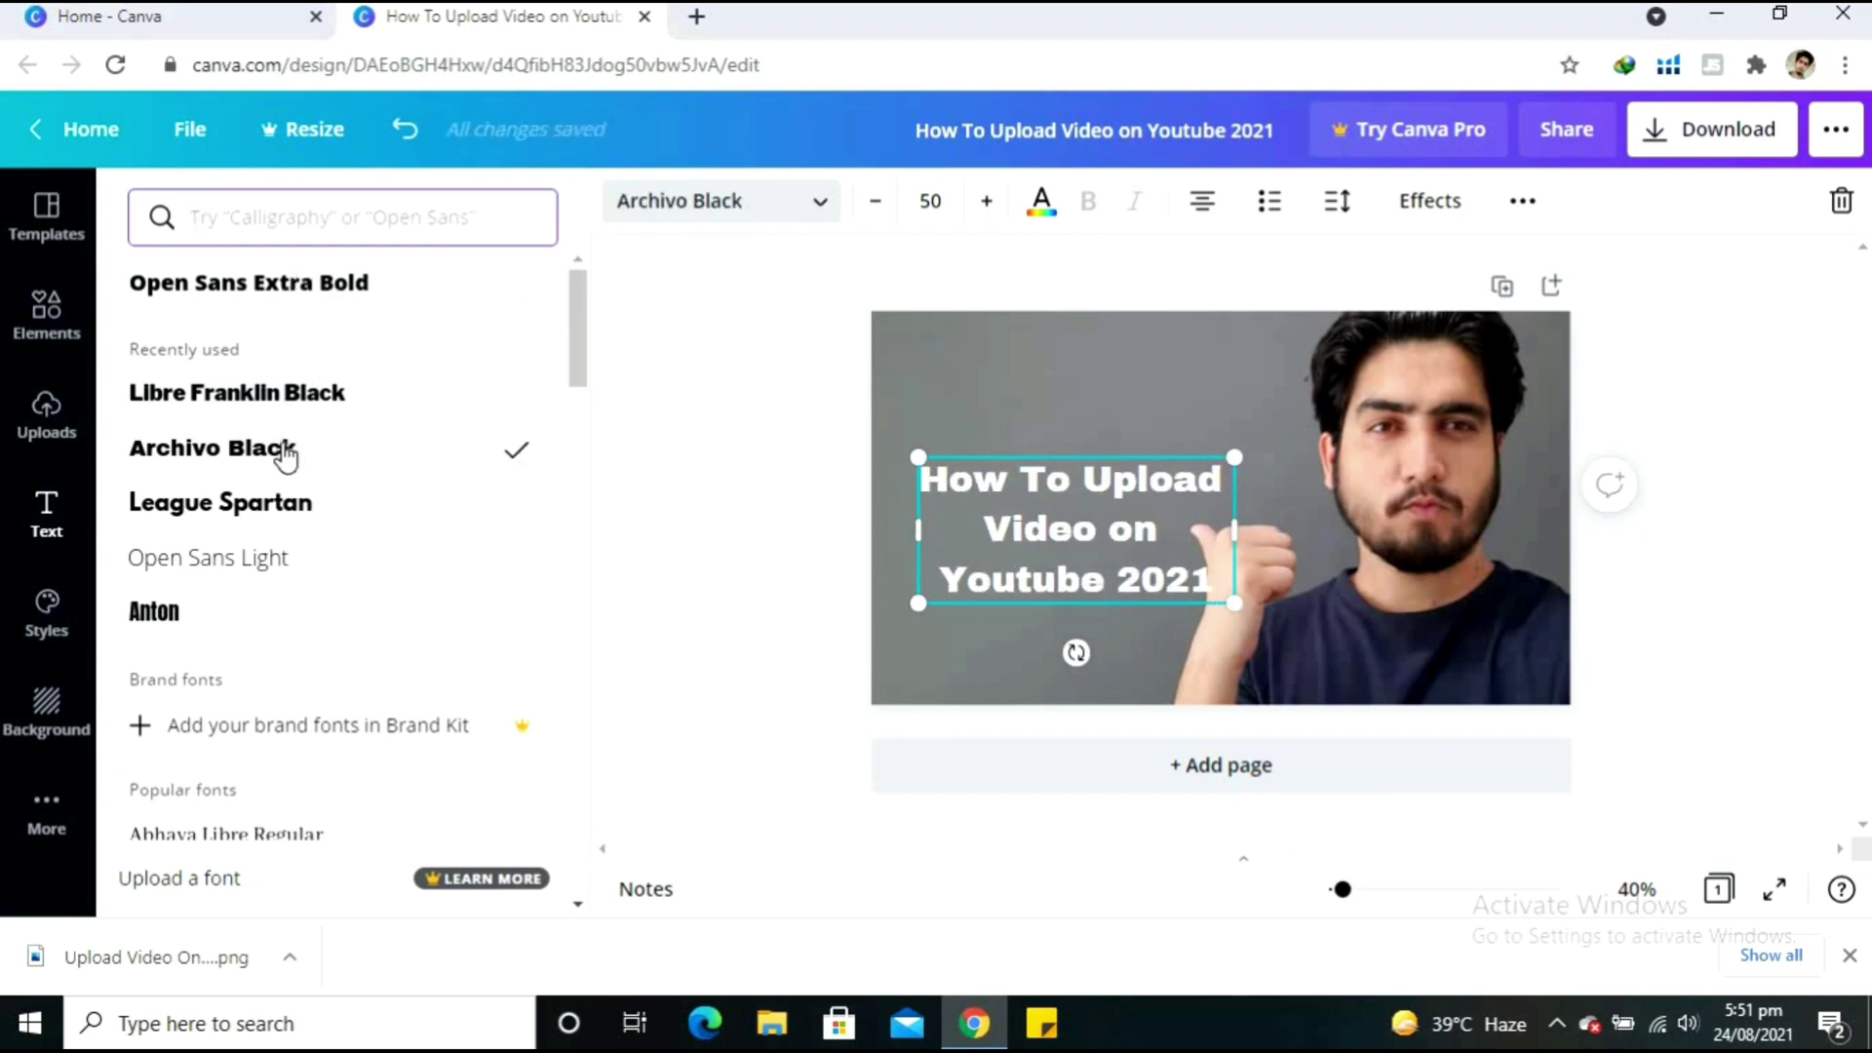
left_click(698, 443)
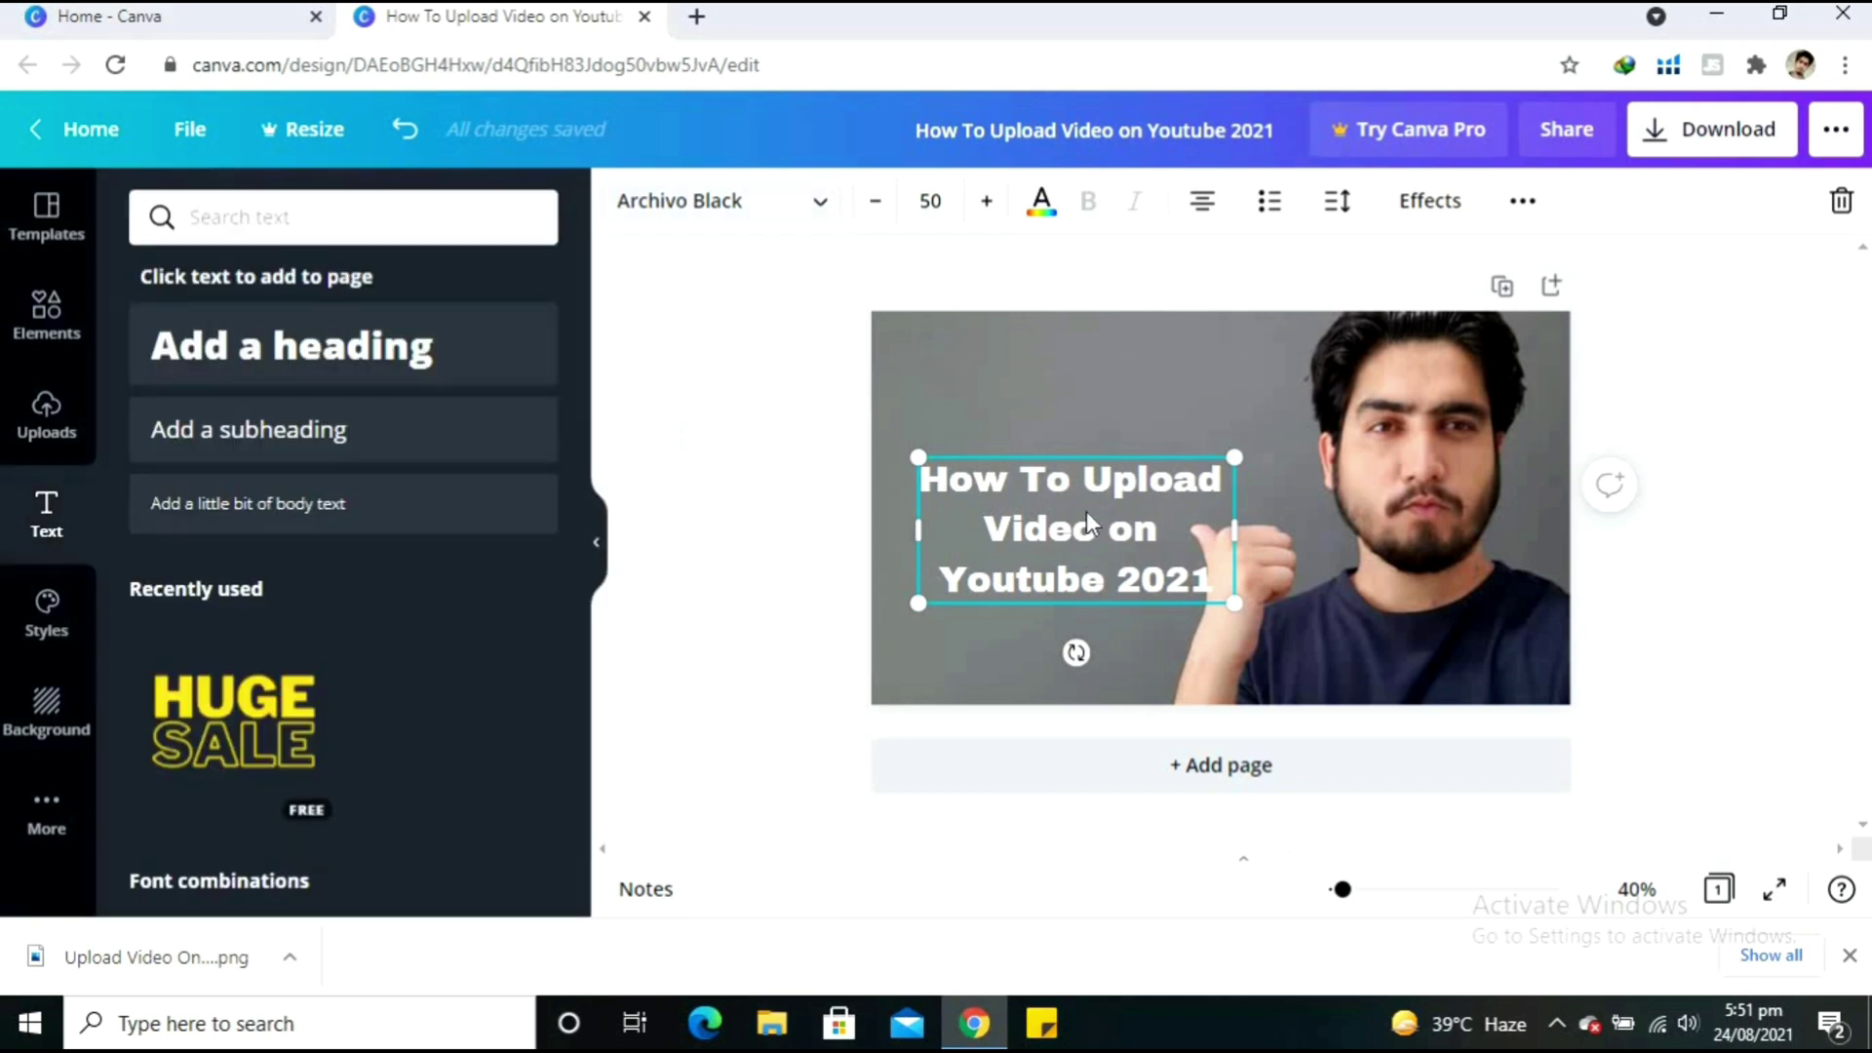
- Shift the heading slightly away from the man's thumb, towards the outer edge of the grey area
mouse_move(1086, 511)
left_mouse_down()
mouse_move(1050, 506)
mouse_move(1068, 505)
left_mouse_up()
left_click(1115, 618)
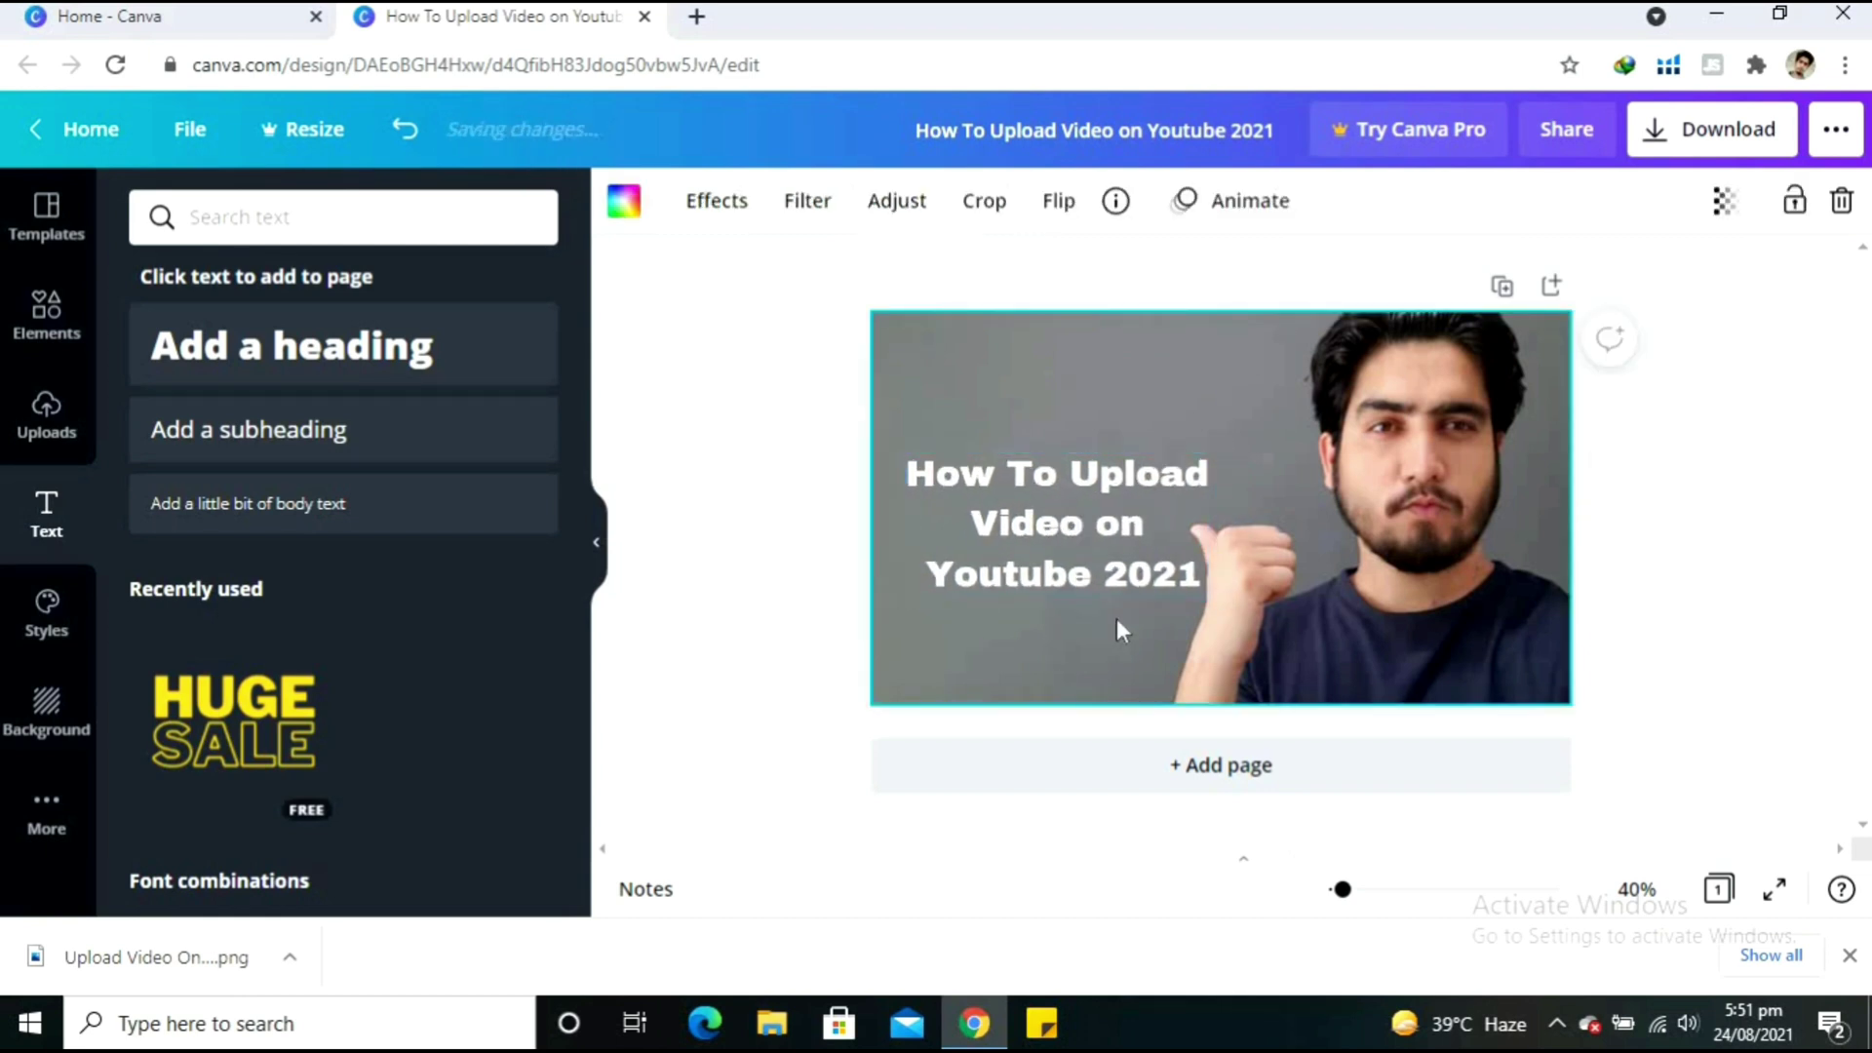
left_click_drag(1121, 520, 1107, 524)
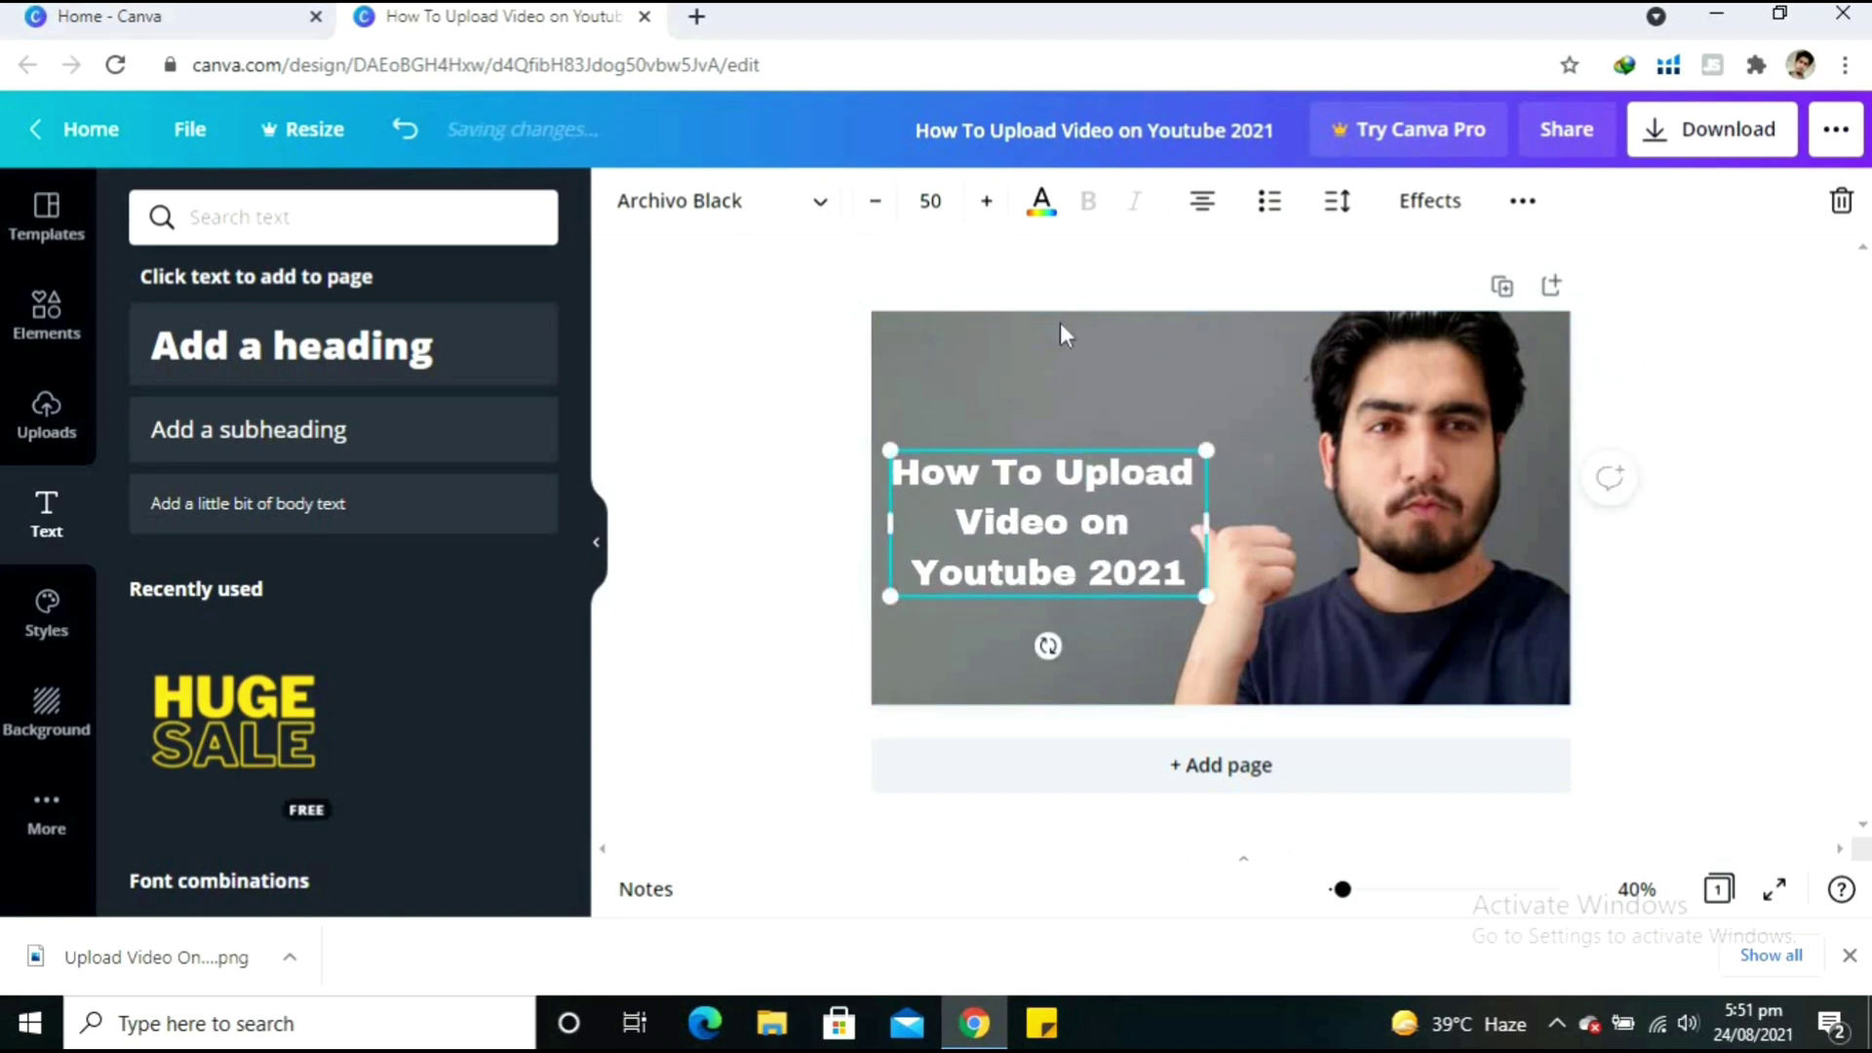
- Set the heading's font size to 55 and move it slightly higher on the page
left_click(988, 202)
left_click(988, 201)
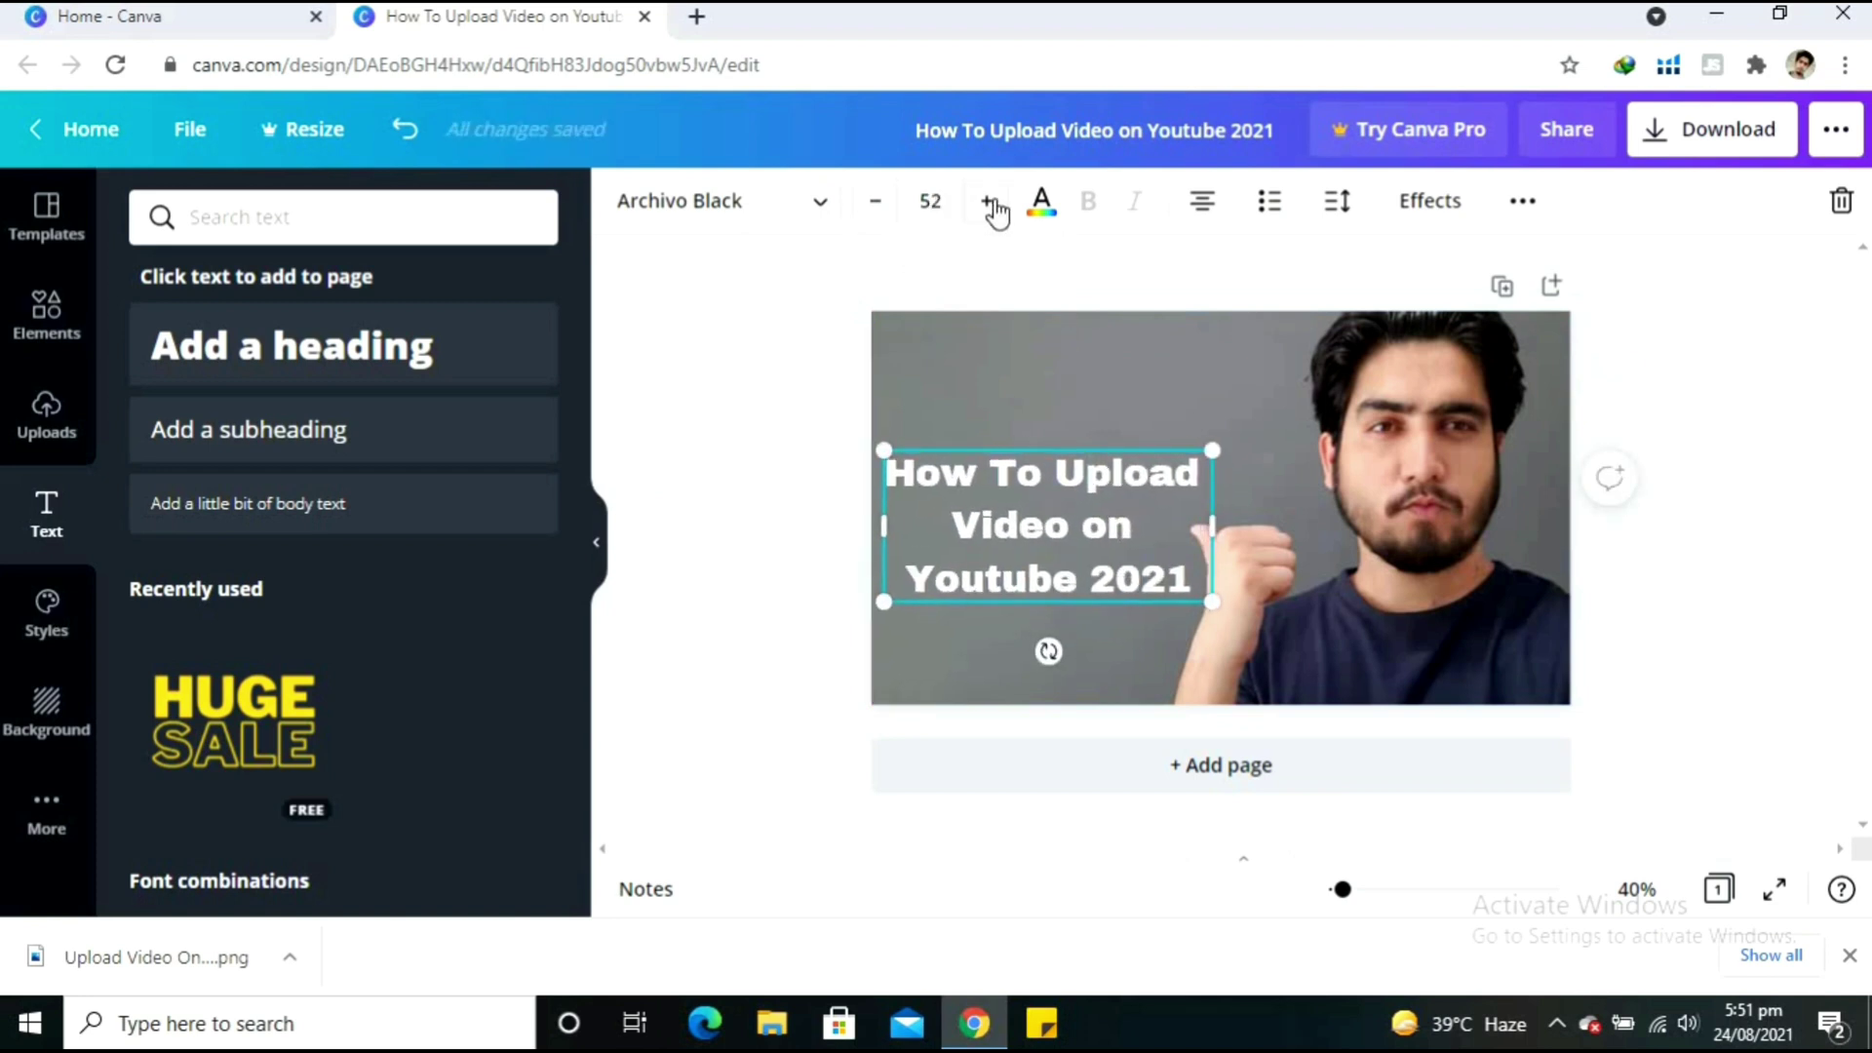
left_click(989, 203)
left_click(990, 202)
left_click(990, 203)
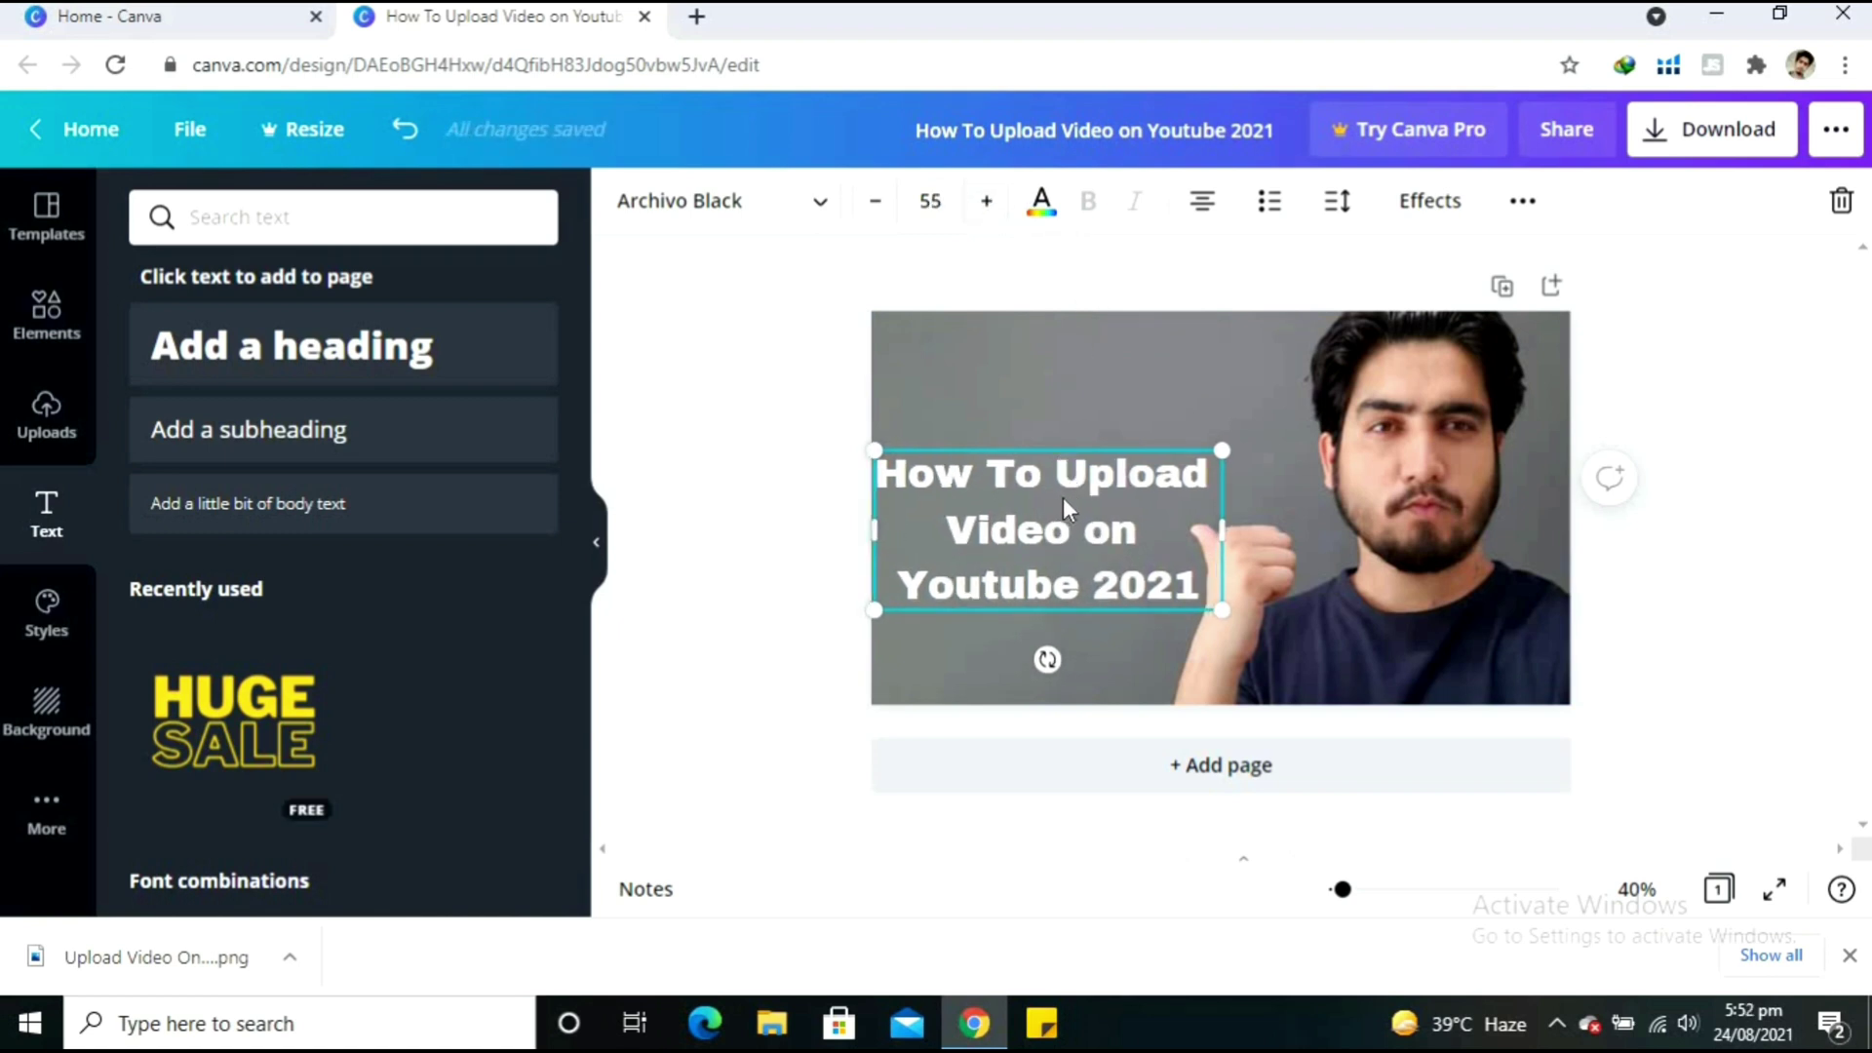
left_click_drag(1062, 497, 1066, 476)
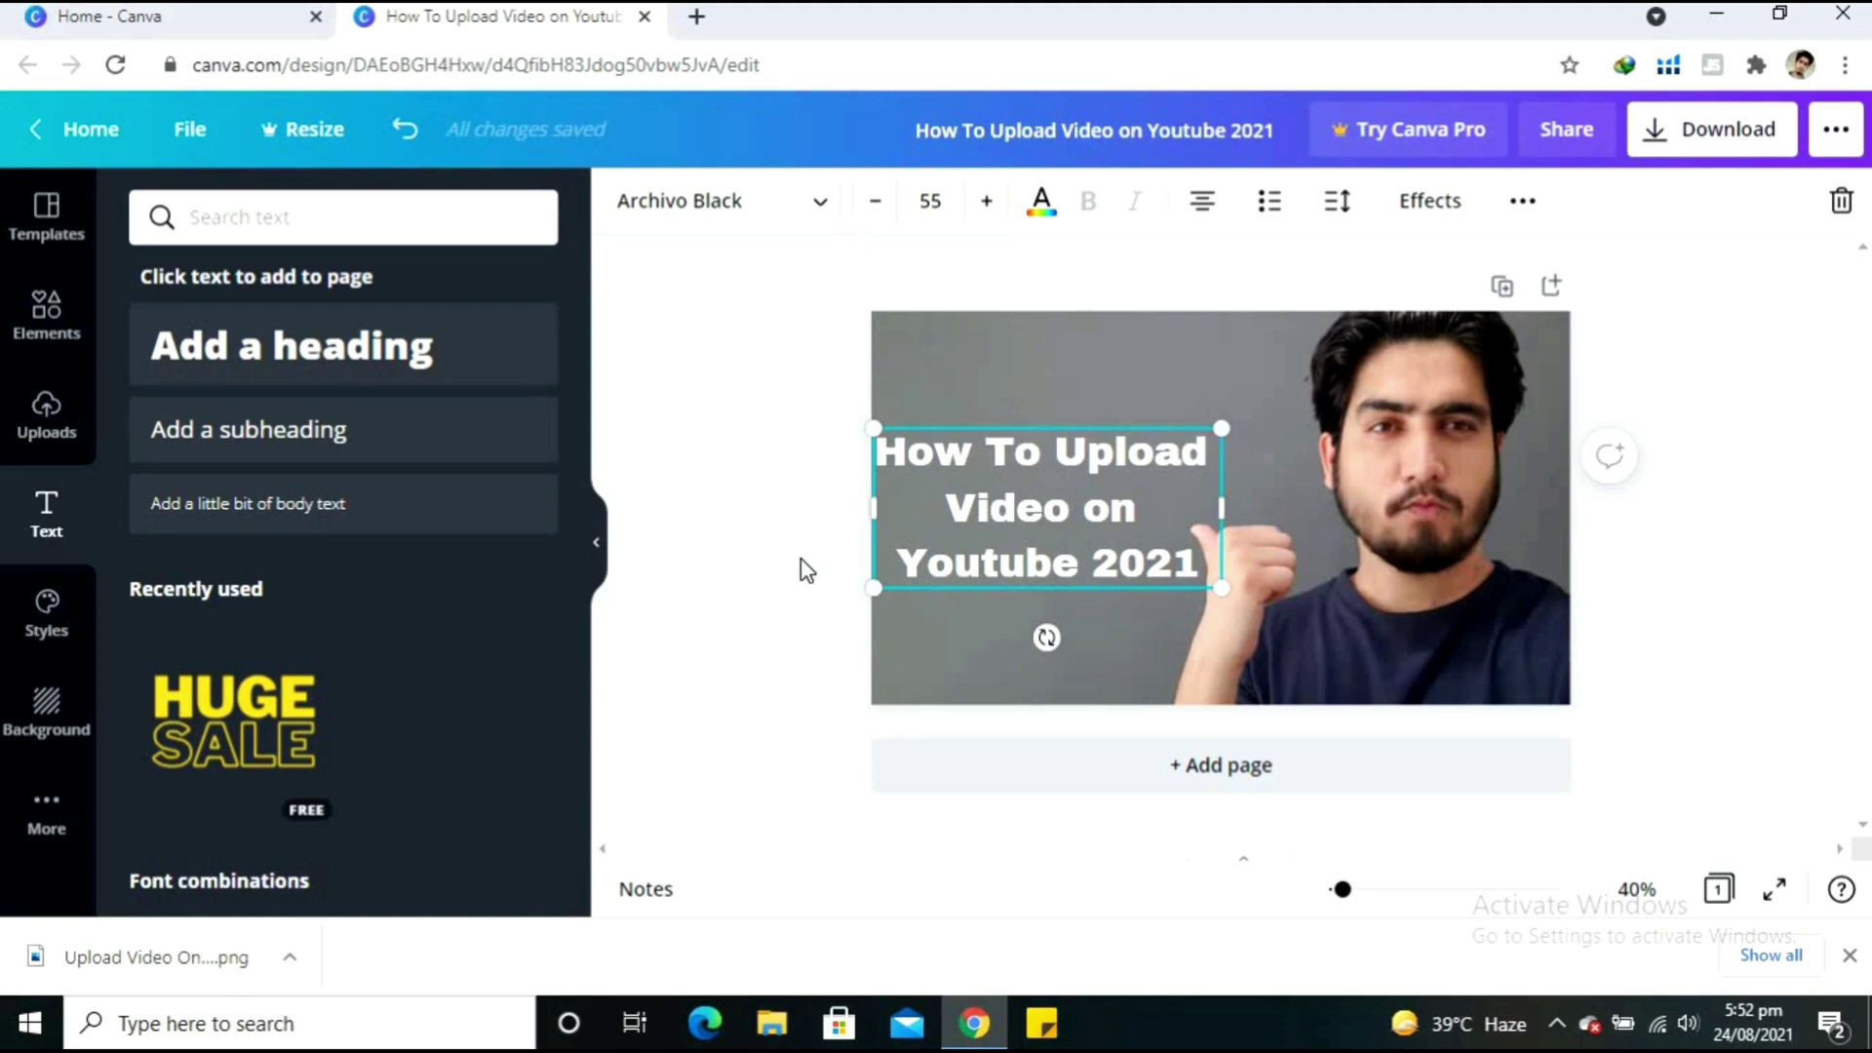
left_click(805, 570)
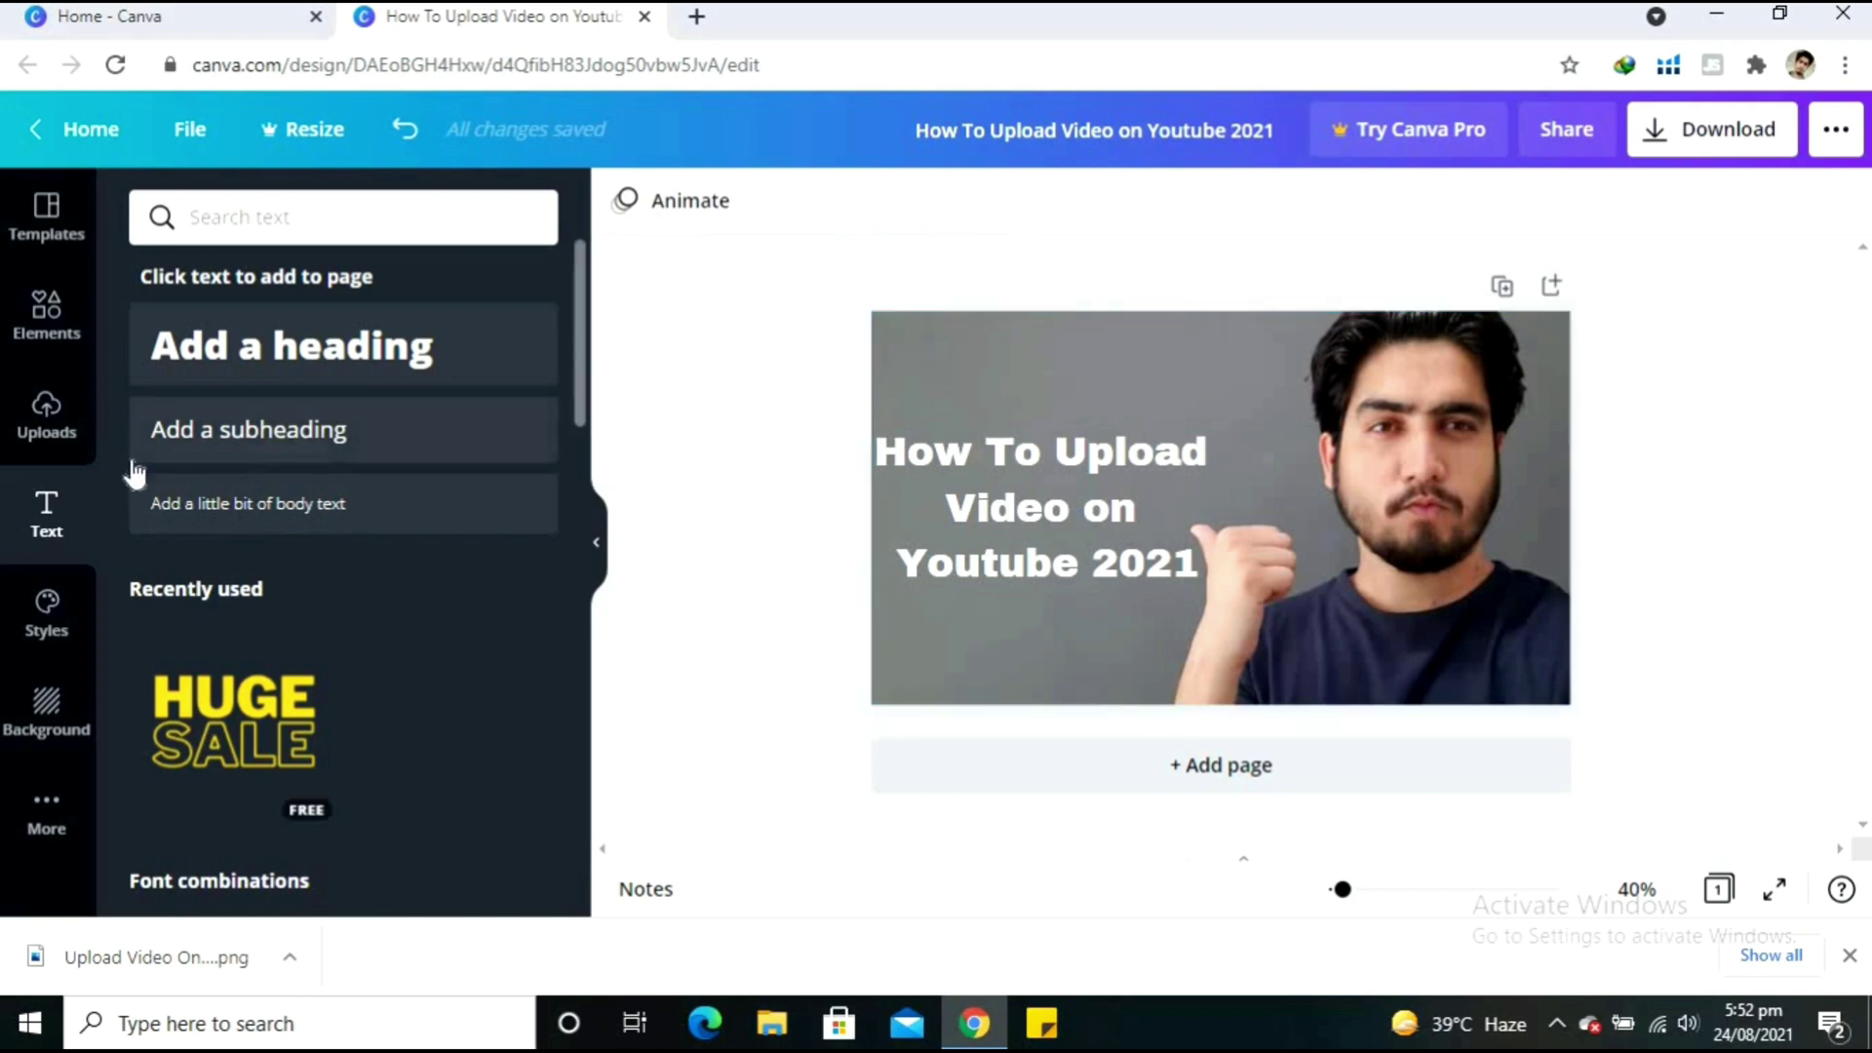
- Search the elements for "youtube" and add the free red play-button logo to the page
left_click(46, 625)
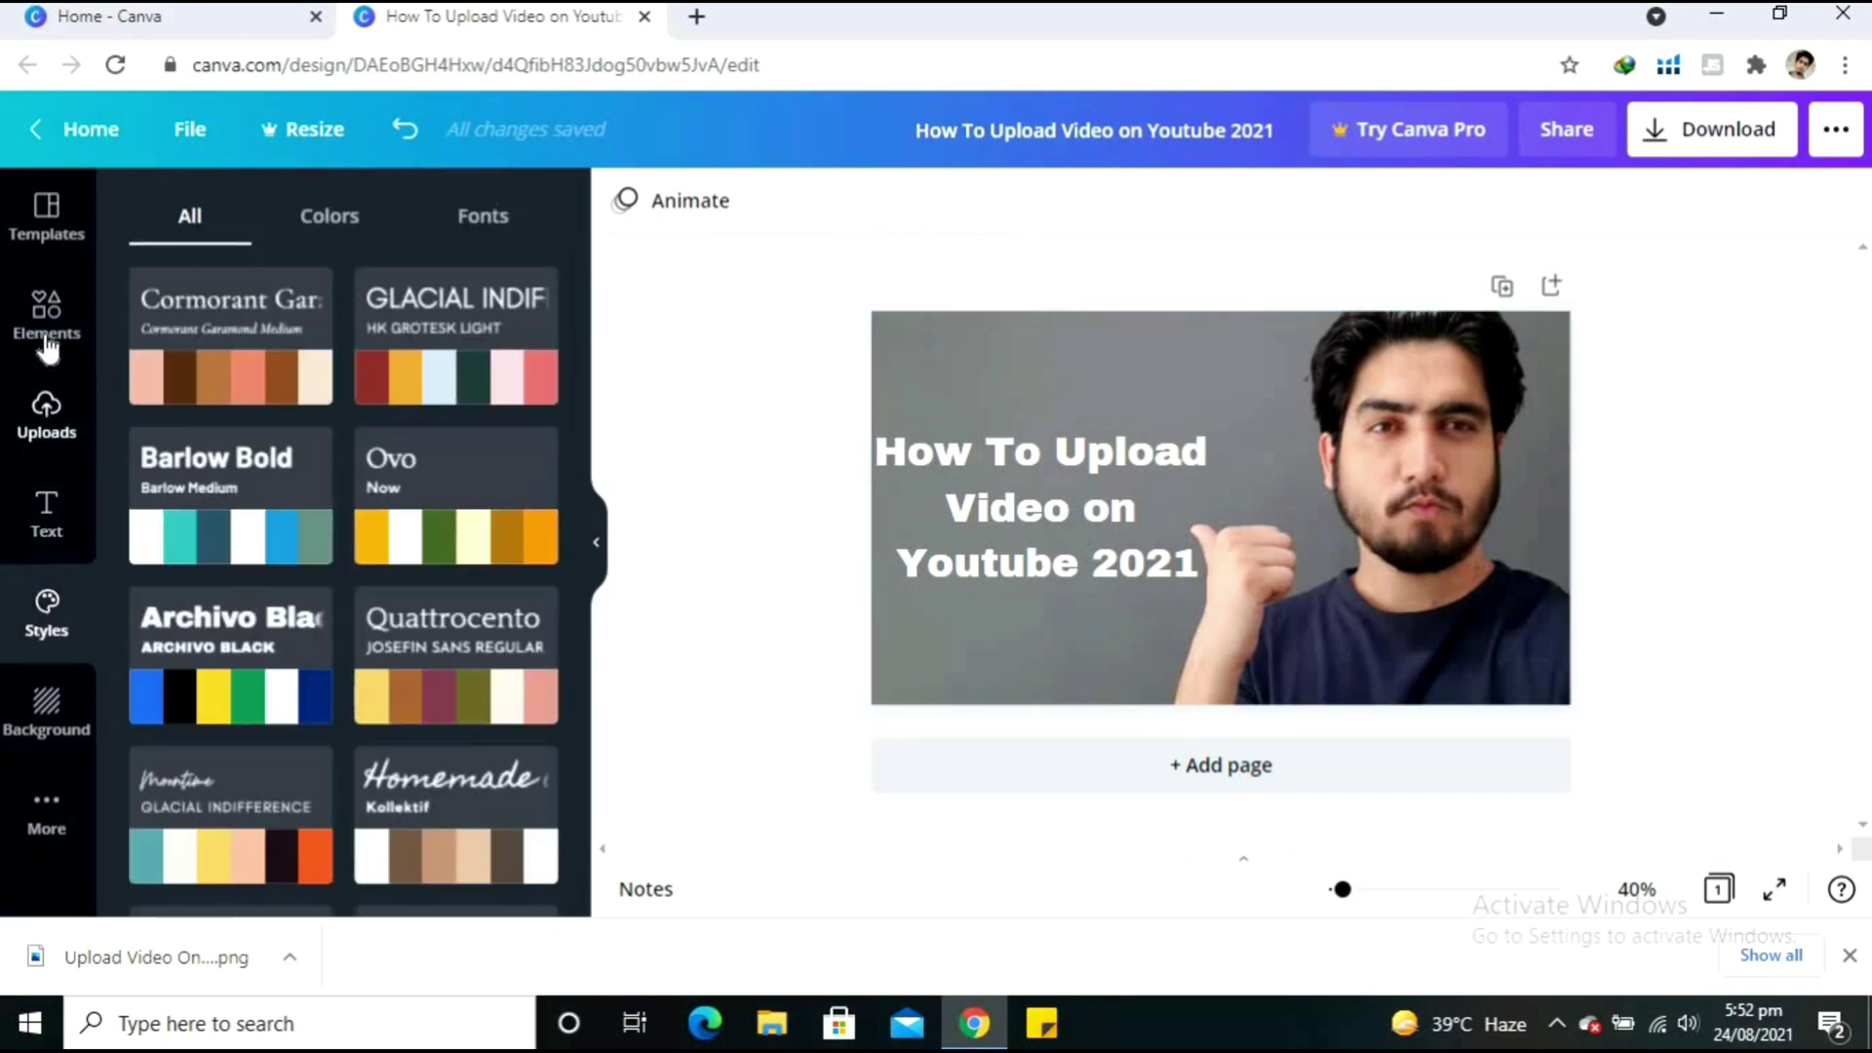
left_click(50, 338)
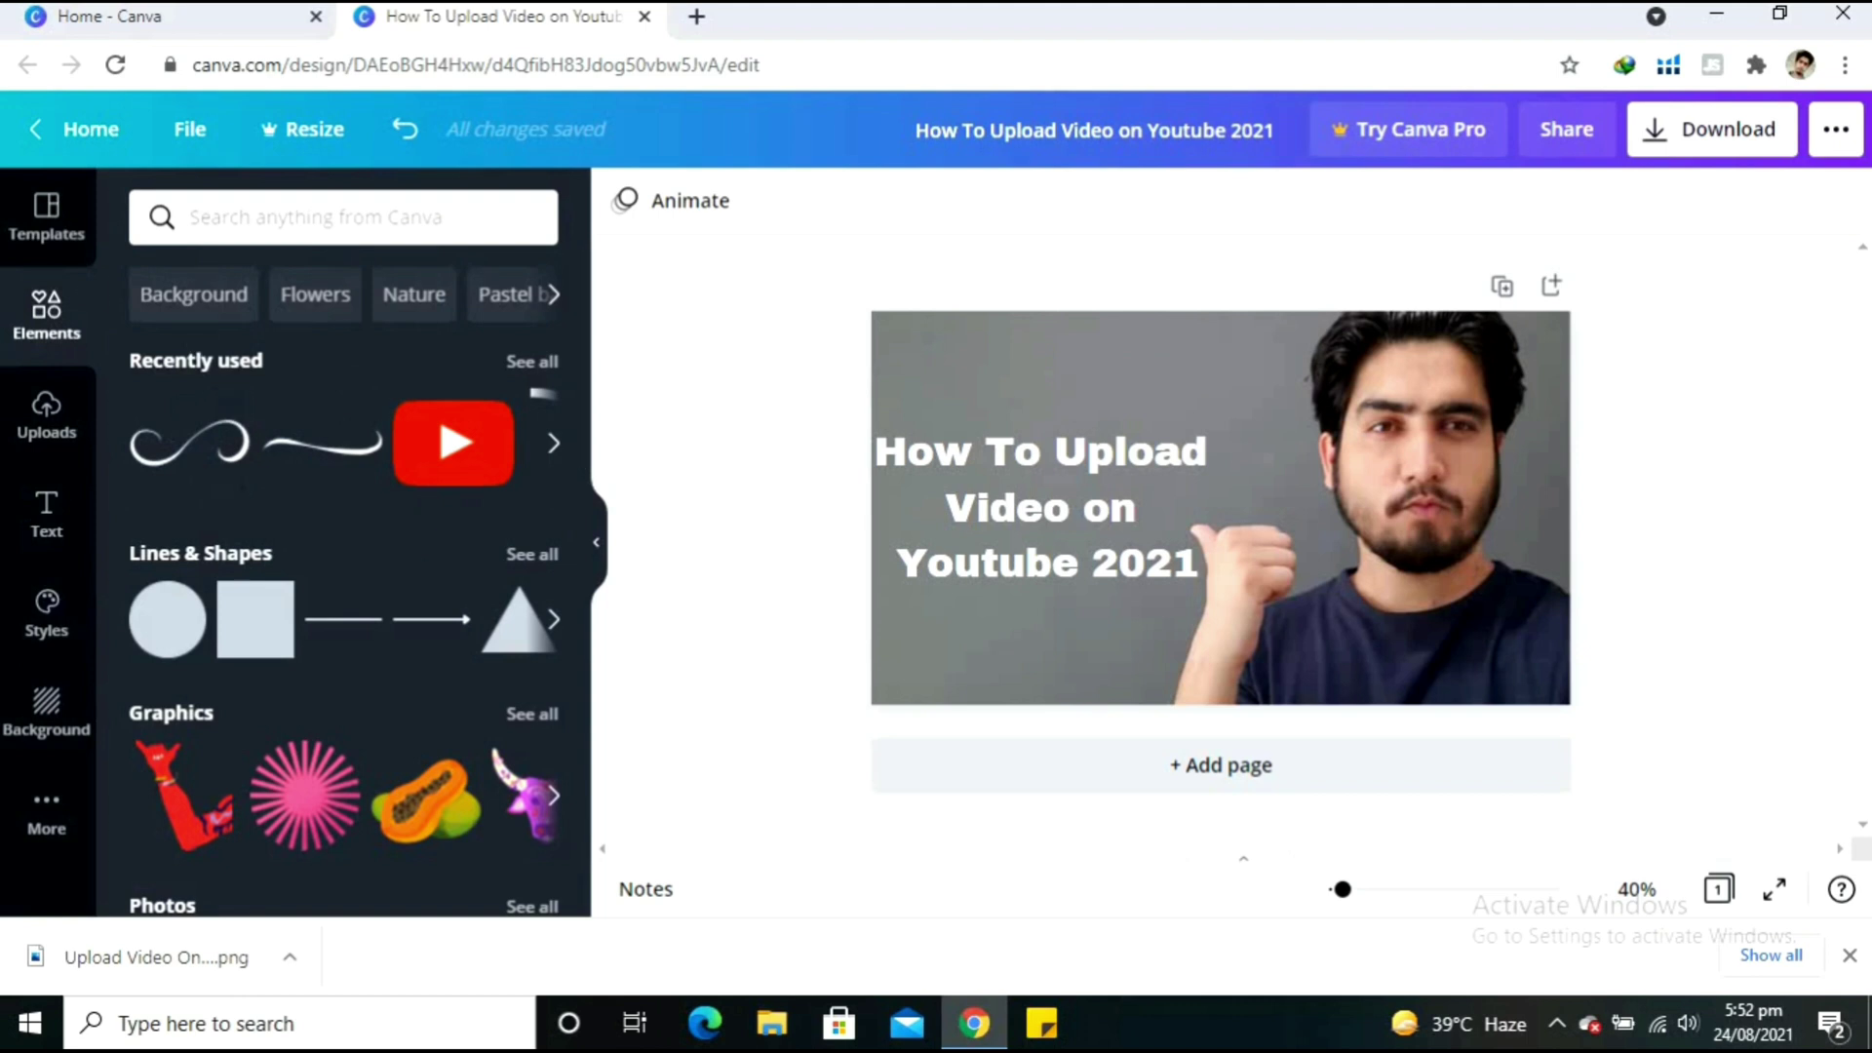
left_click(396, 218)
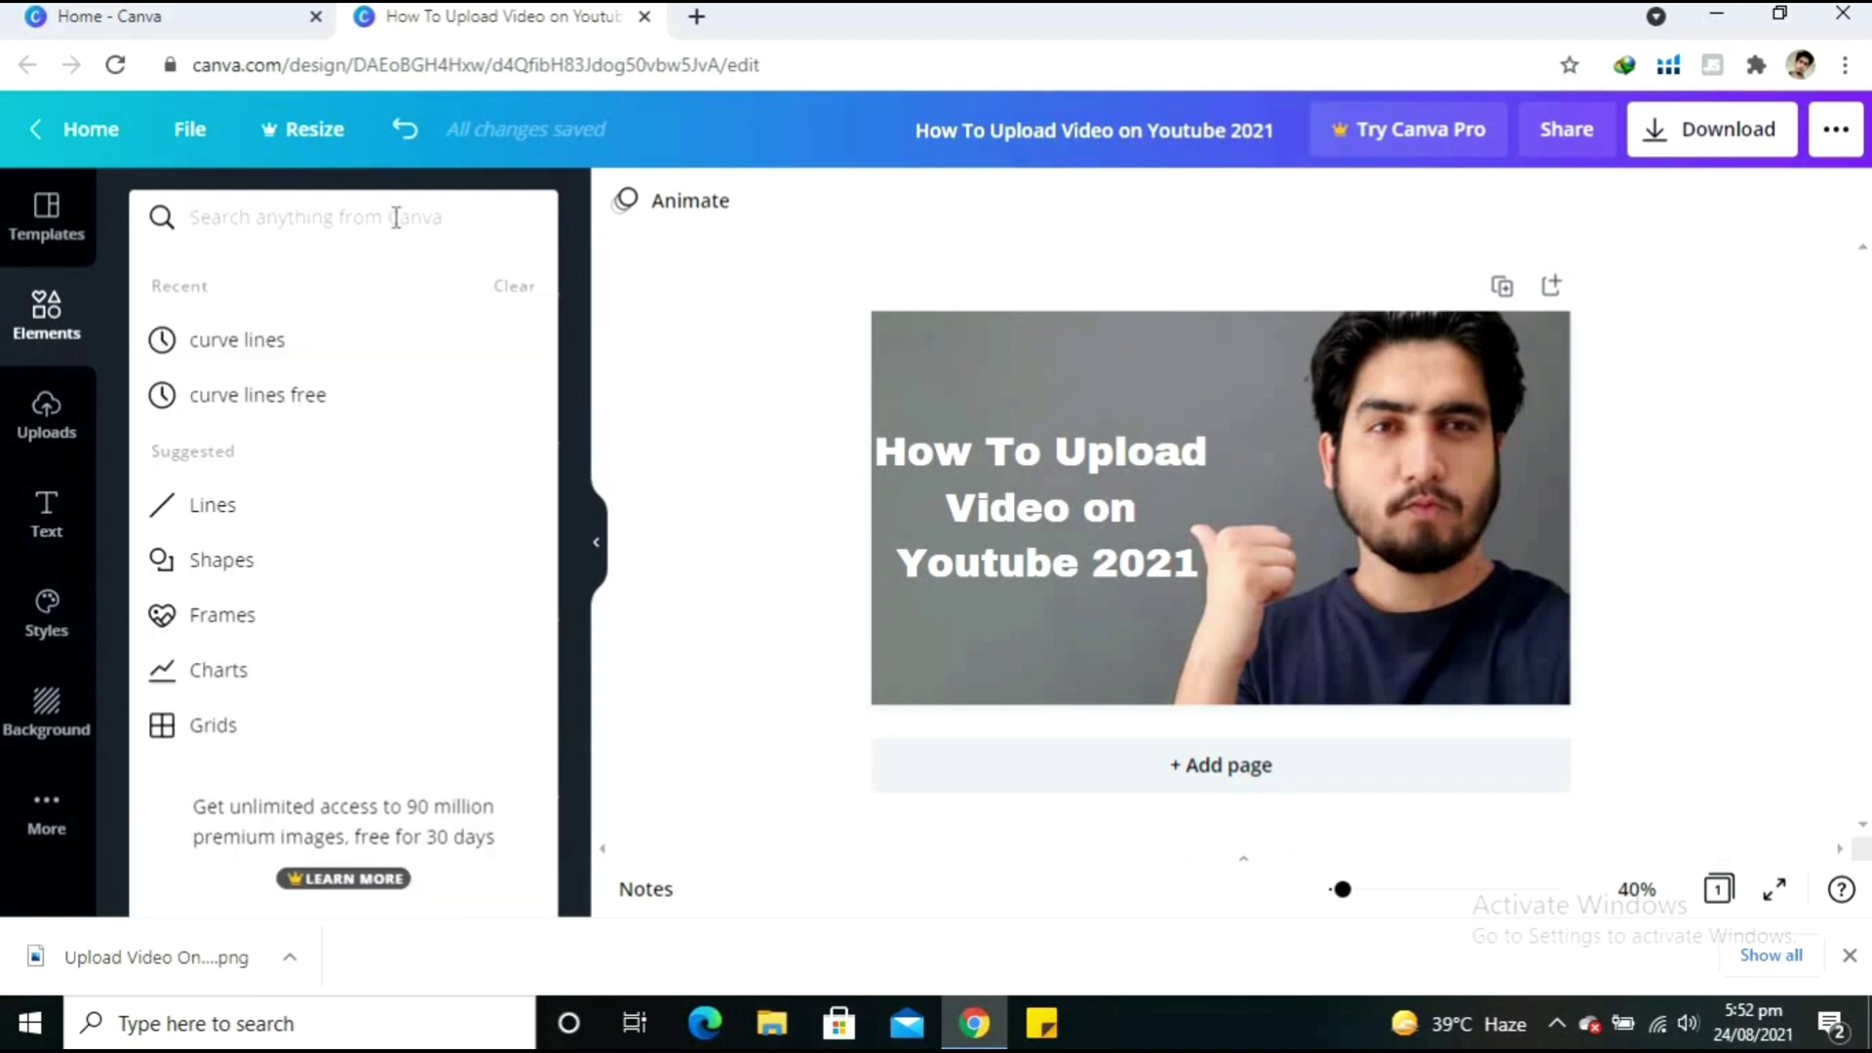
type("you")
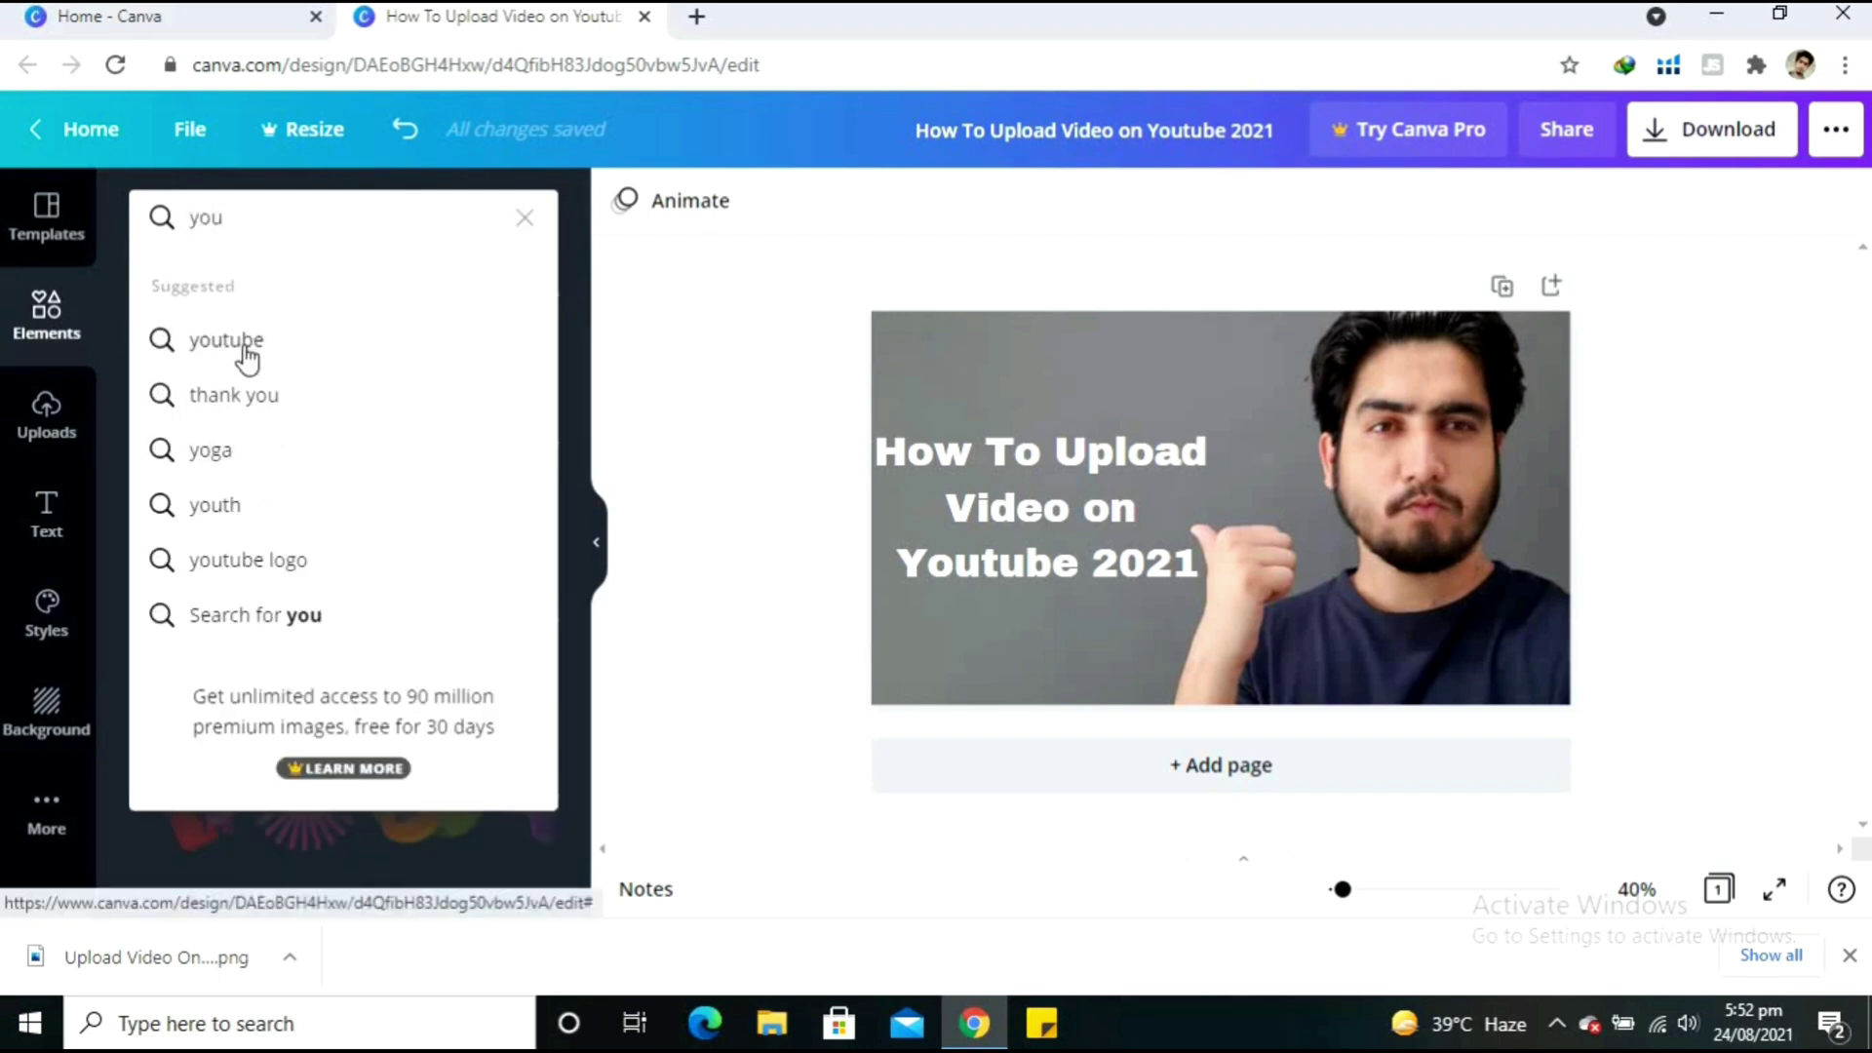
left_click(245, 343)
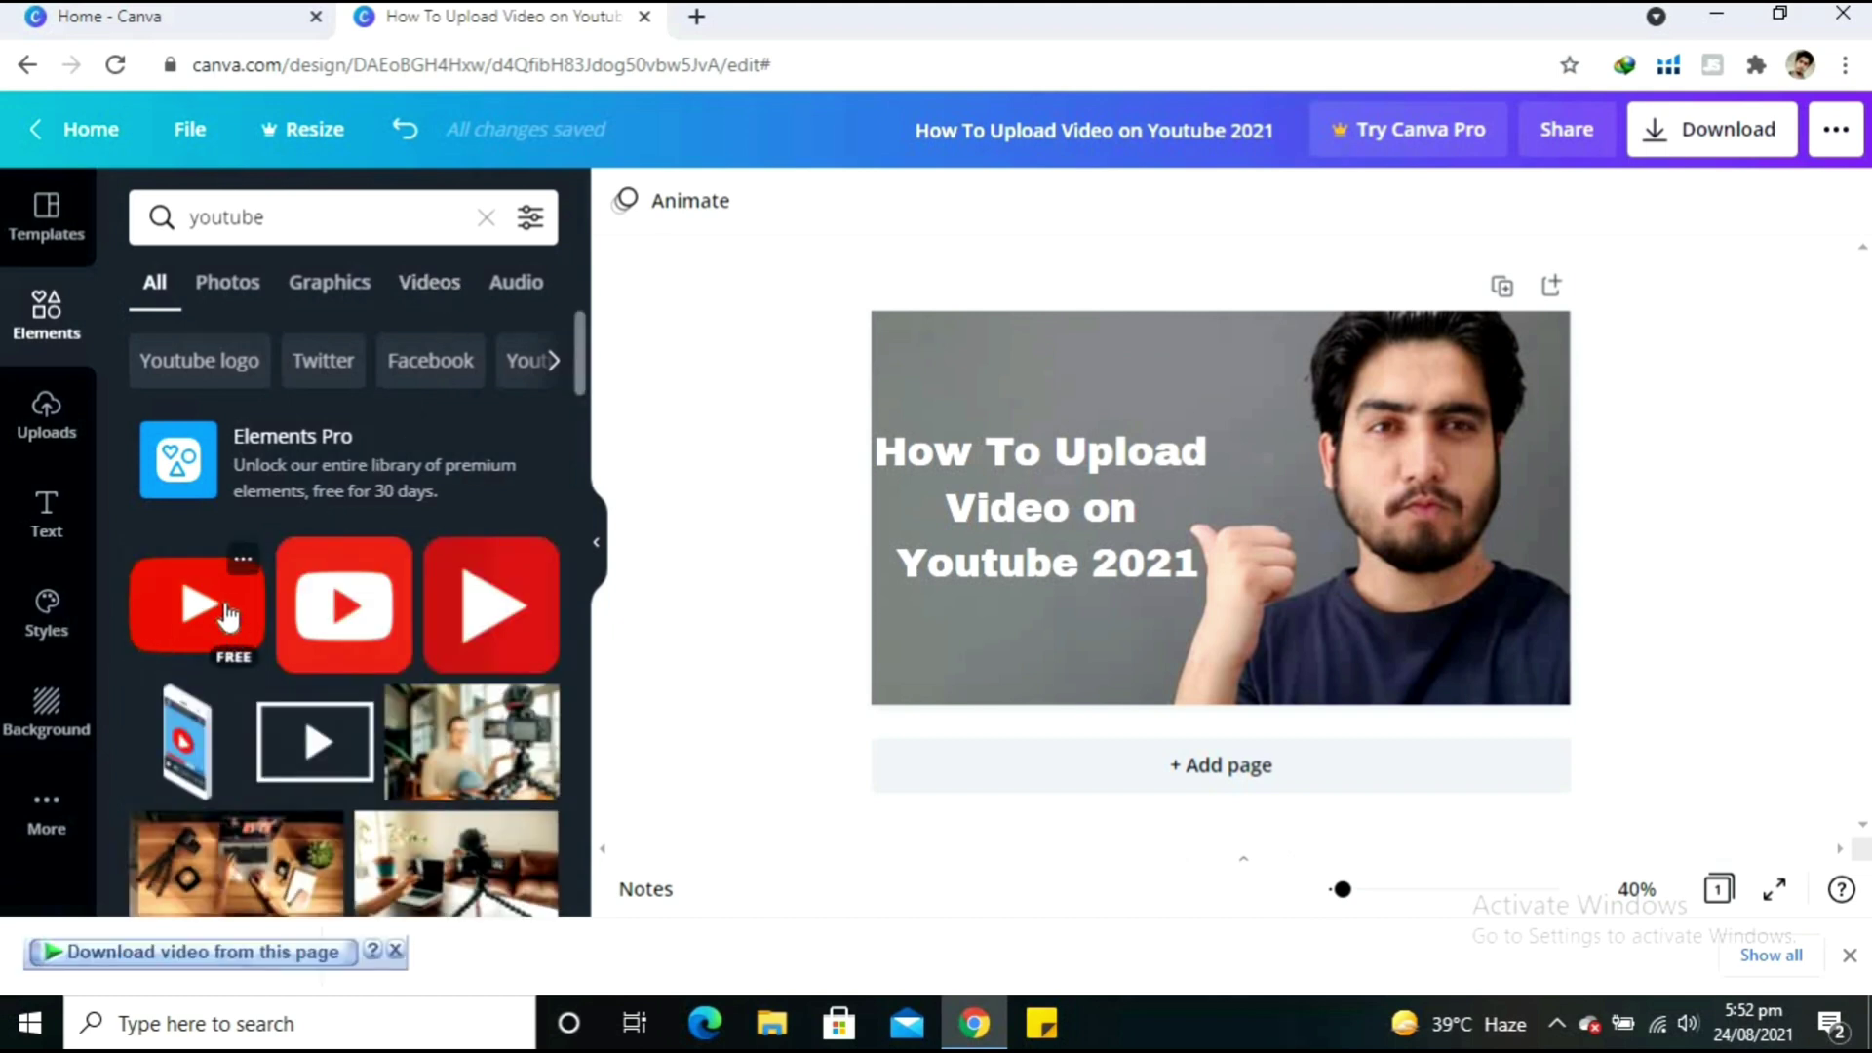
left_click(227, 616)
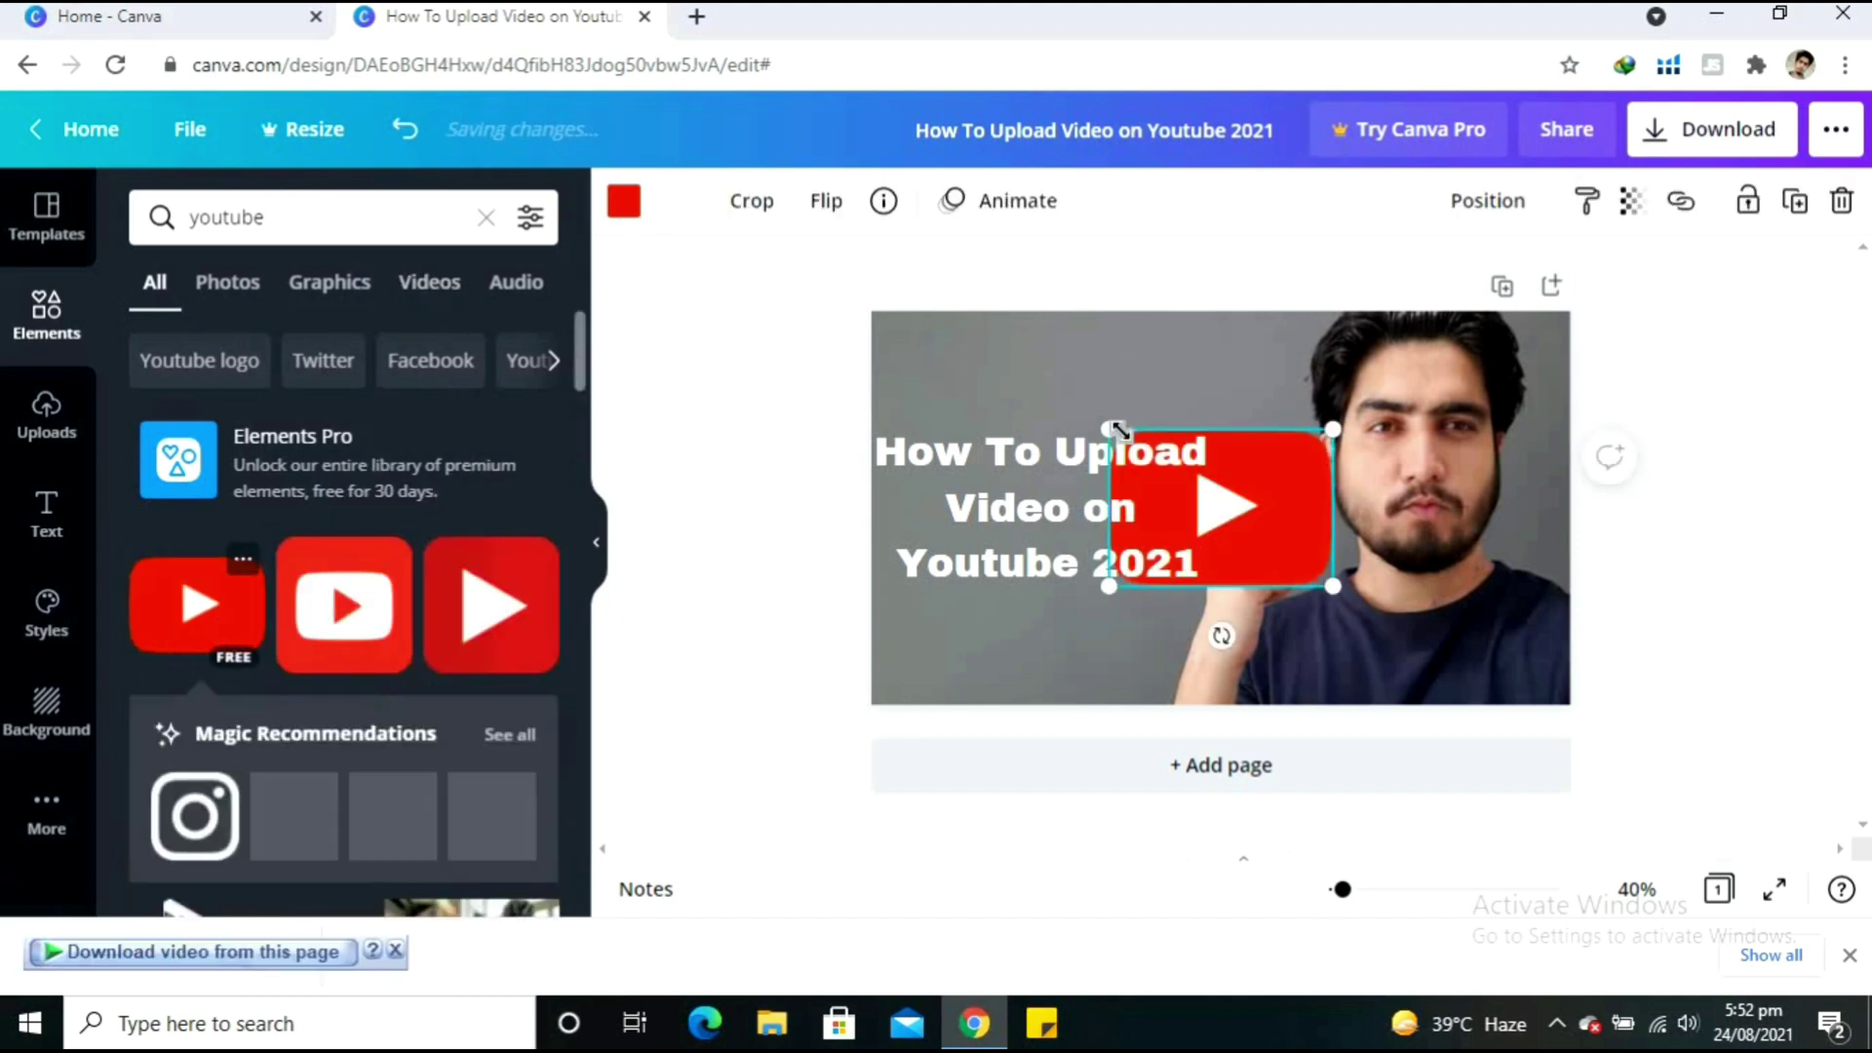
- Shrink the red play-button logo and centre it just below the heading's last line
left_click_drag(1253, 525, 1066, 669)
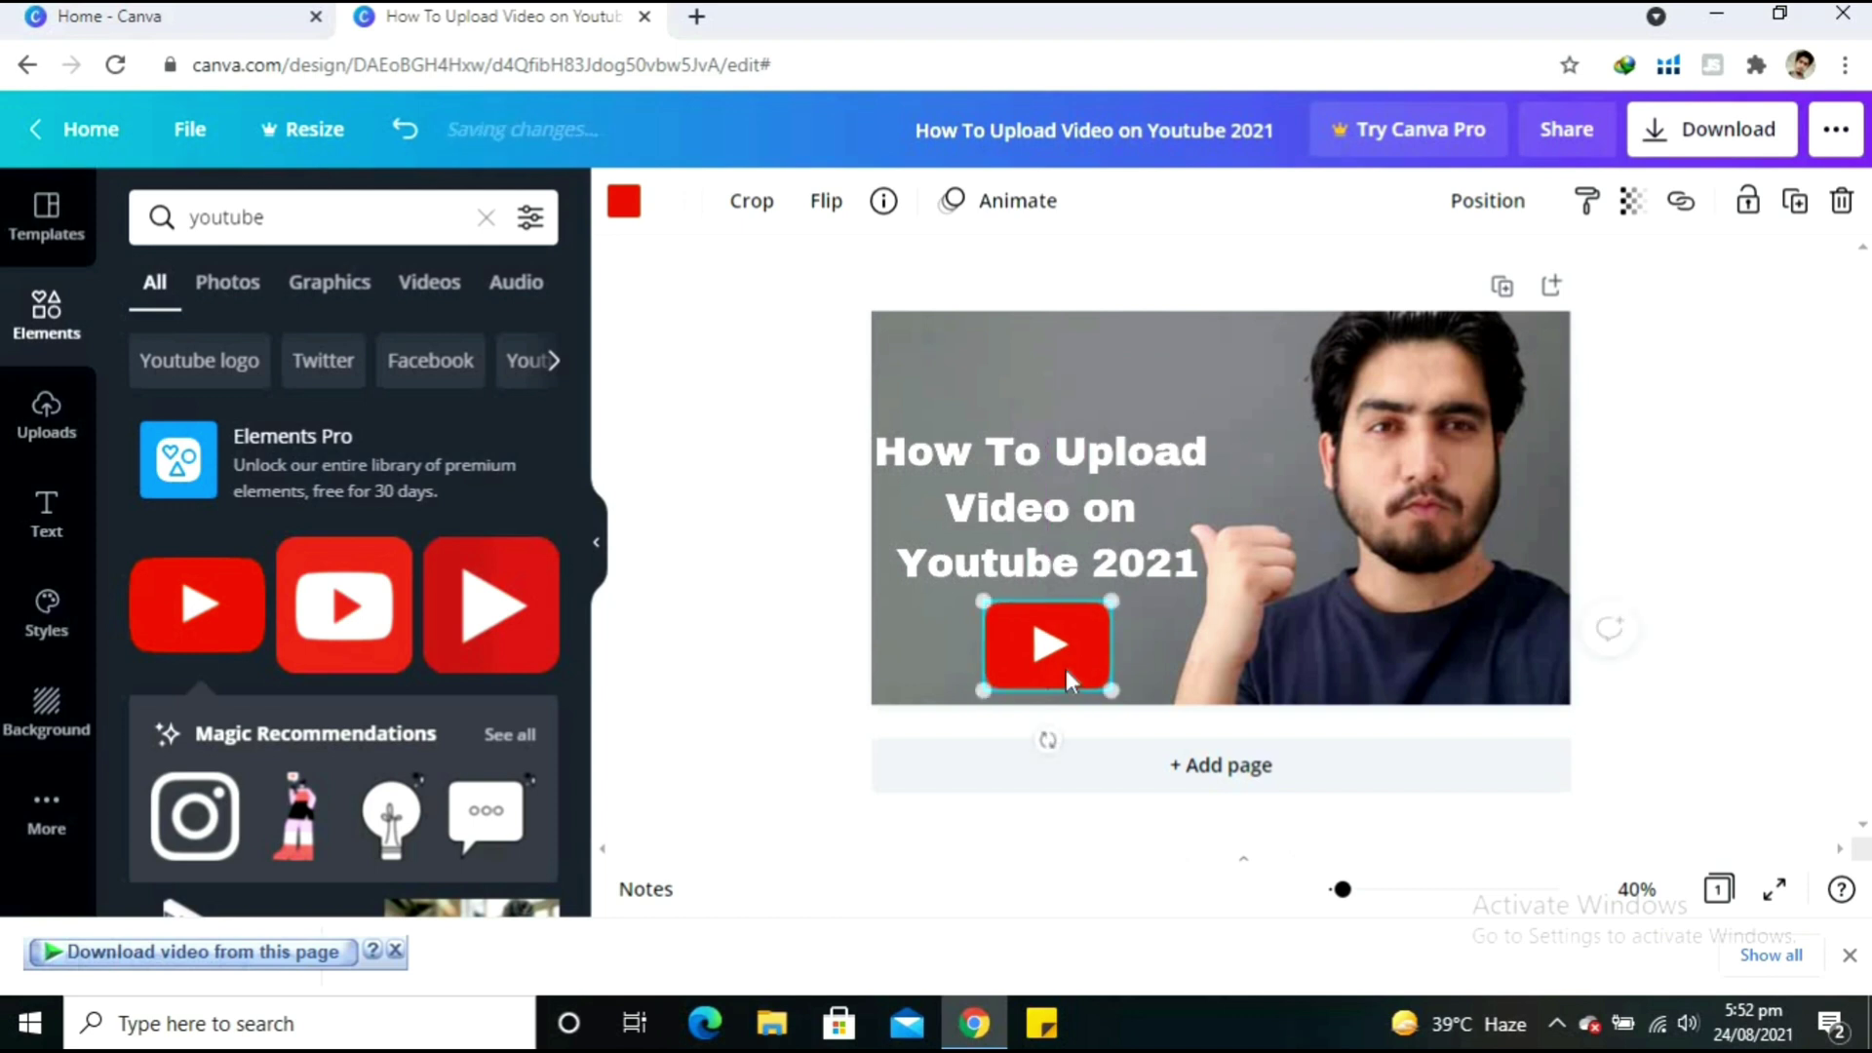
left_click(785, 498)
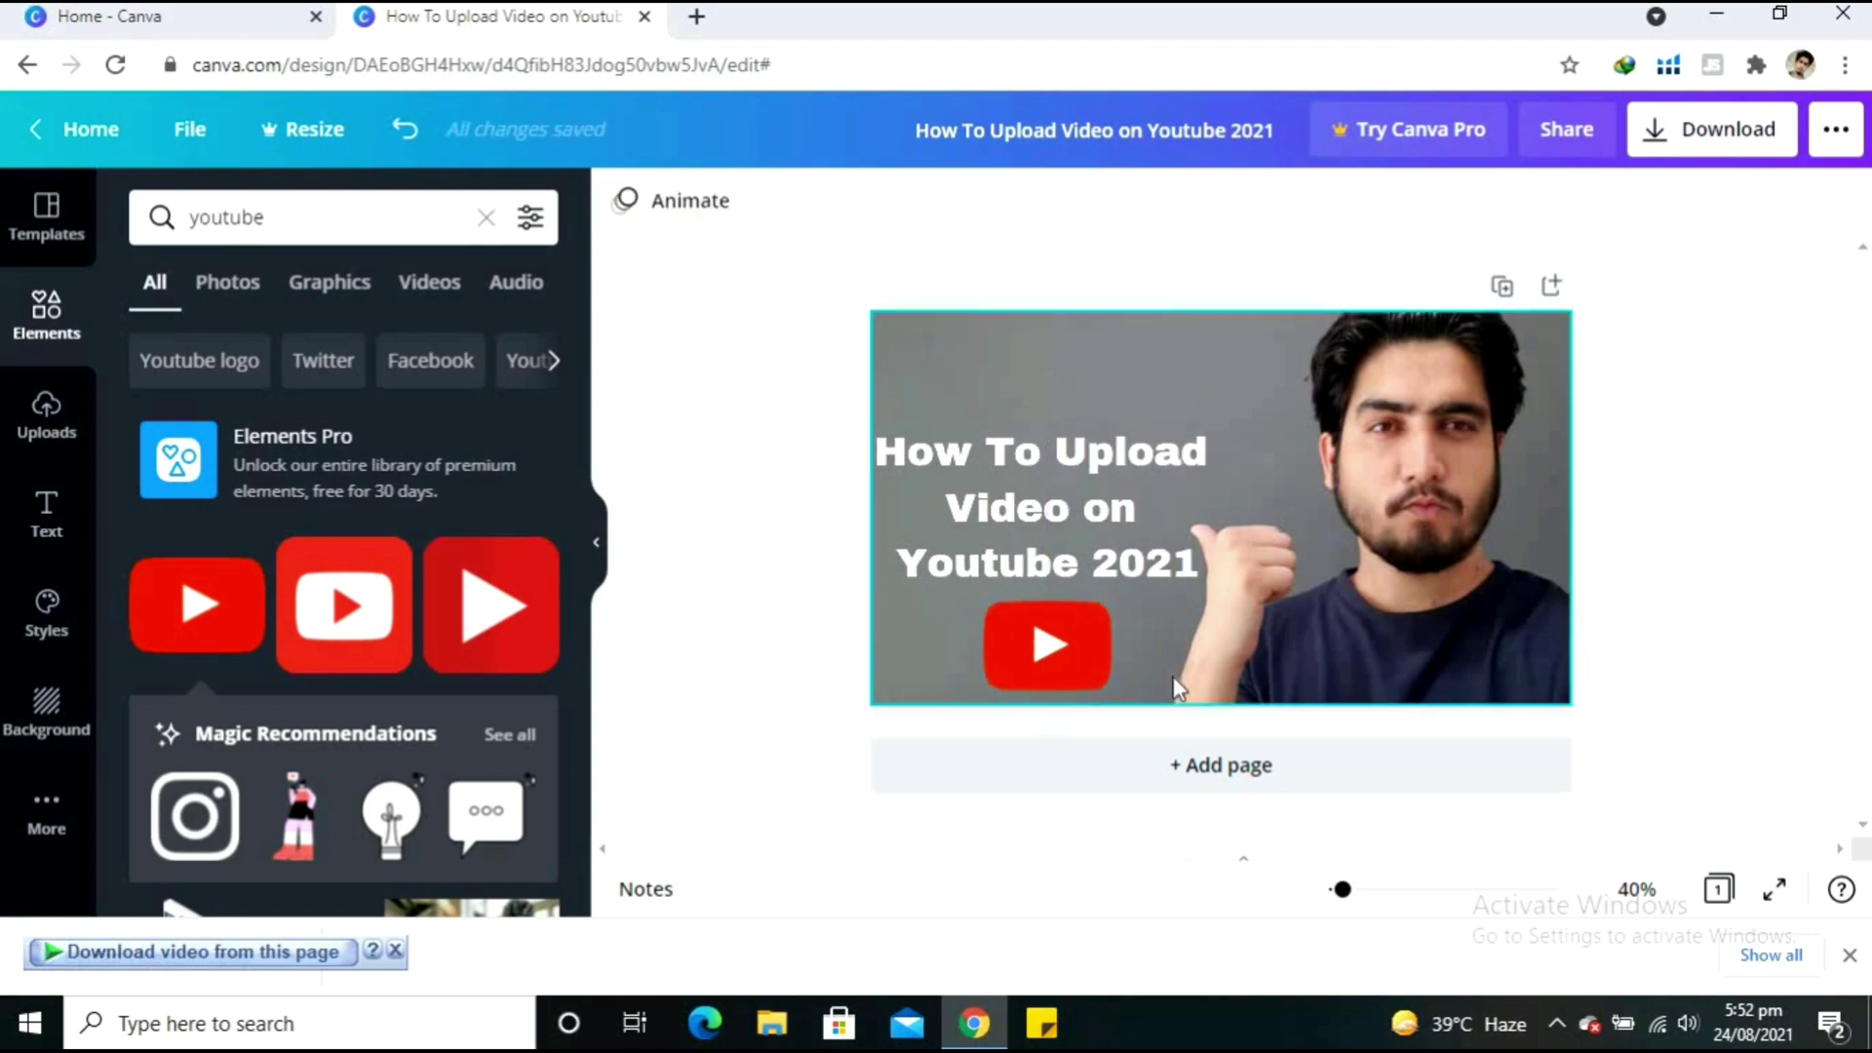
left_click(1096, 665)
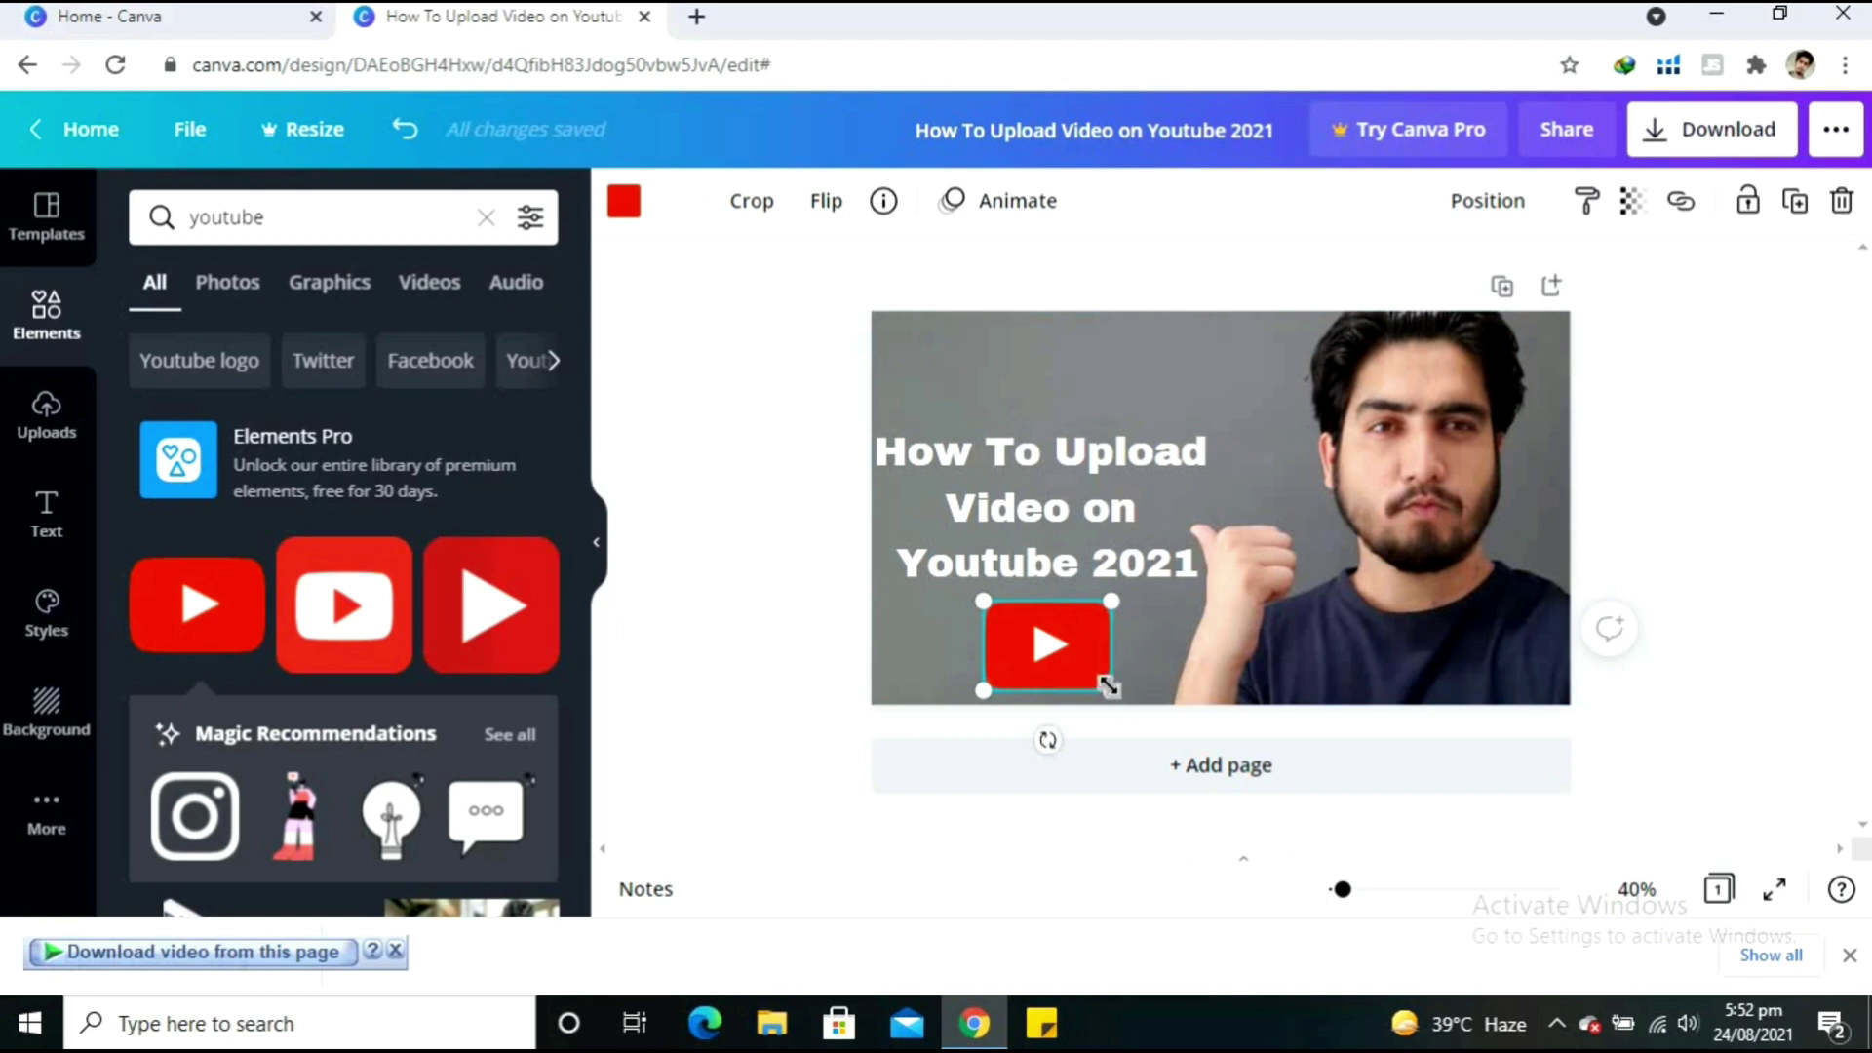
left_click_drag(1109, 686, 1098, 677)
left_click(714, 603)
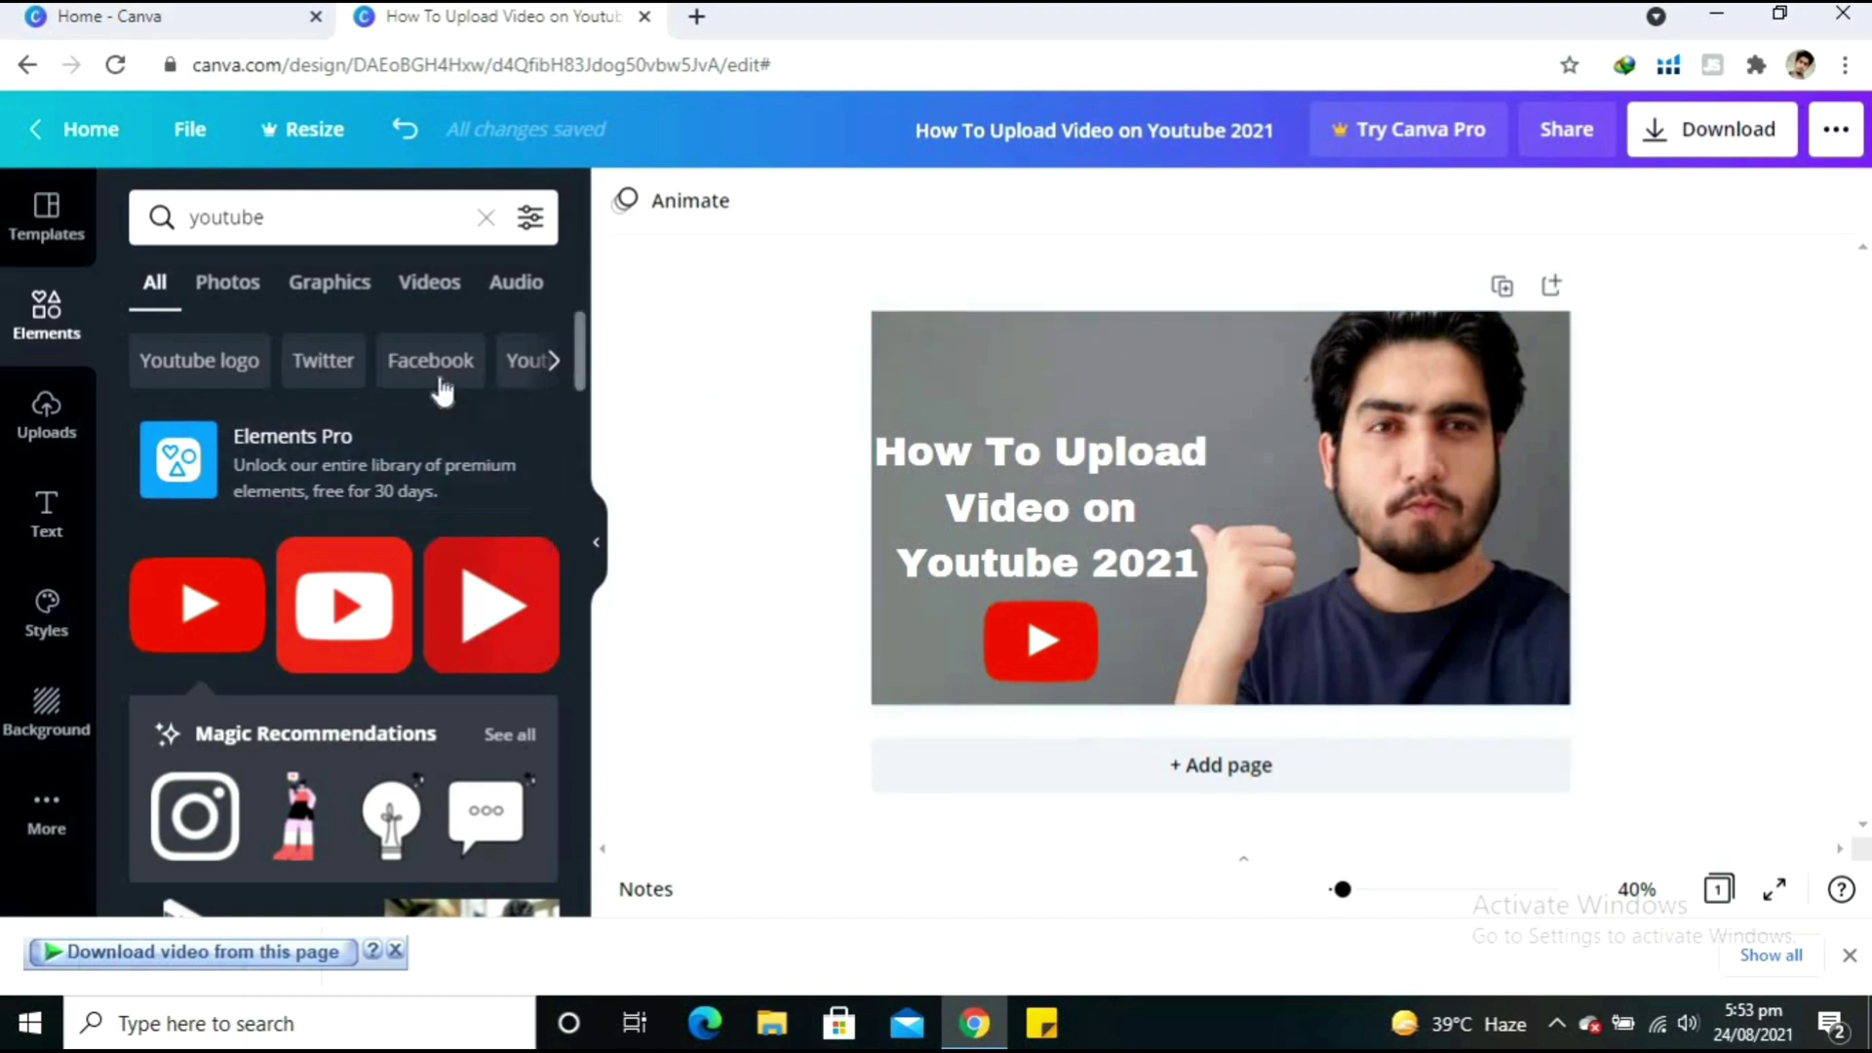
- Replace the element search with the suggested Lines search and add the line with solid diamond ends
left_click(355, 221)
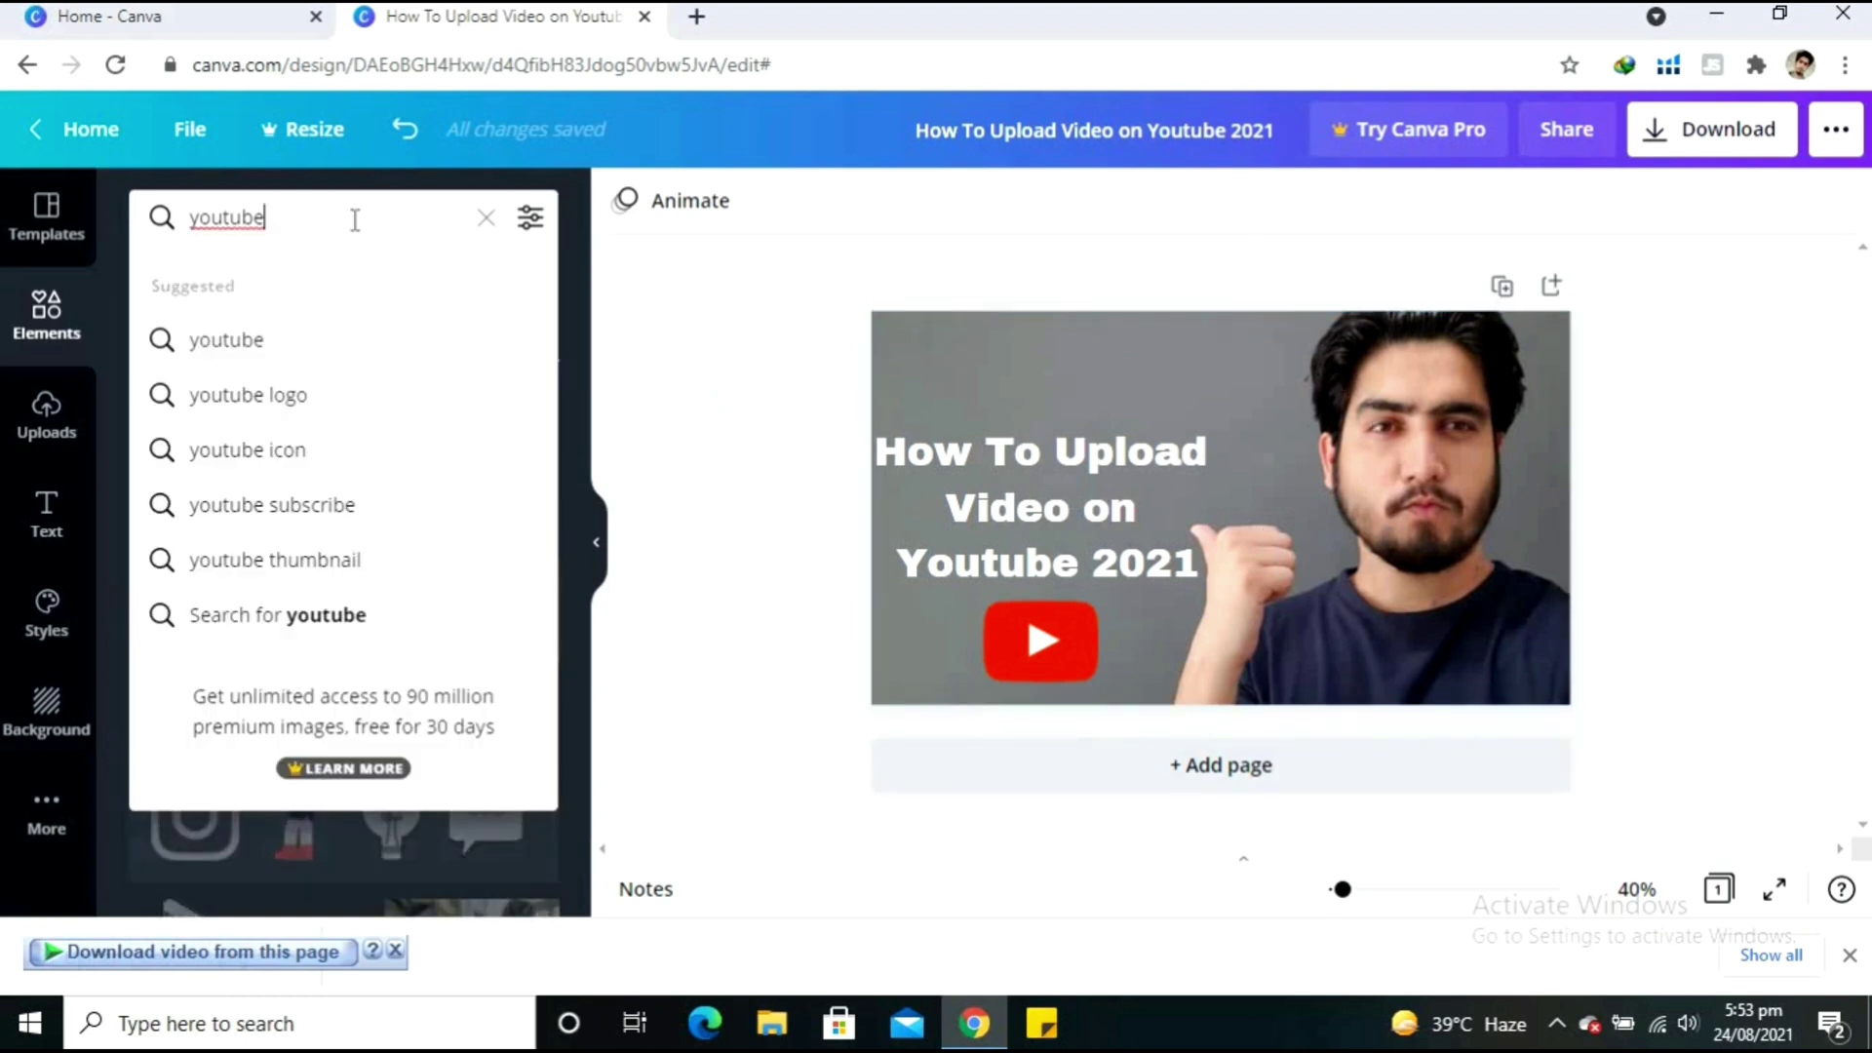
key("BackSpace")
key("BackSpace")
key("BackSpace")
key("BackSpace")
key("BackSpace")
key("BackSpace")
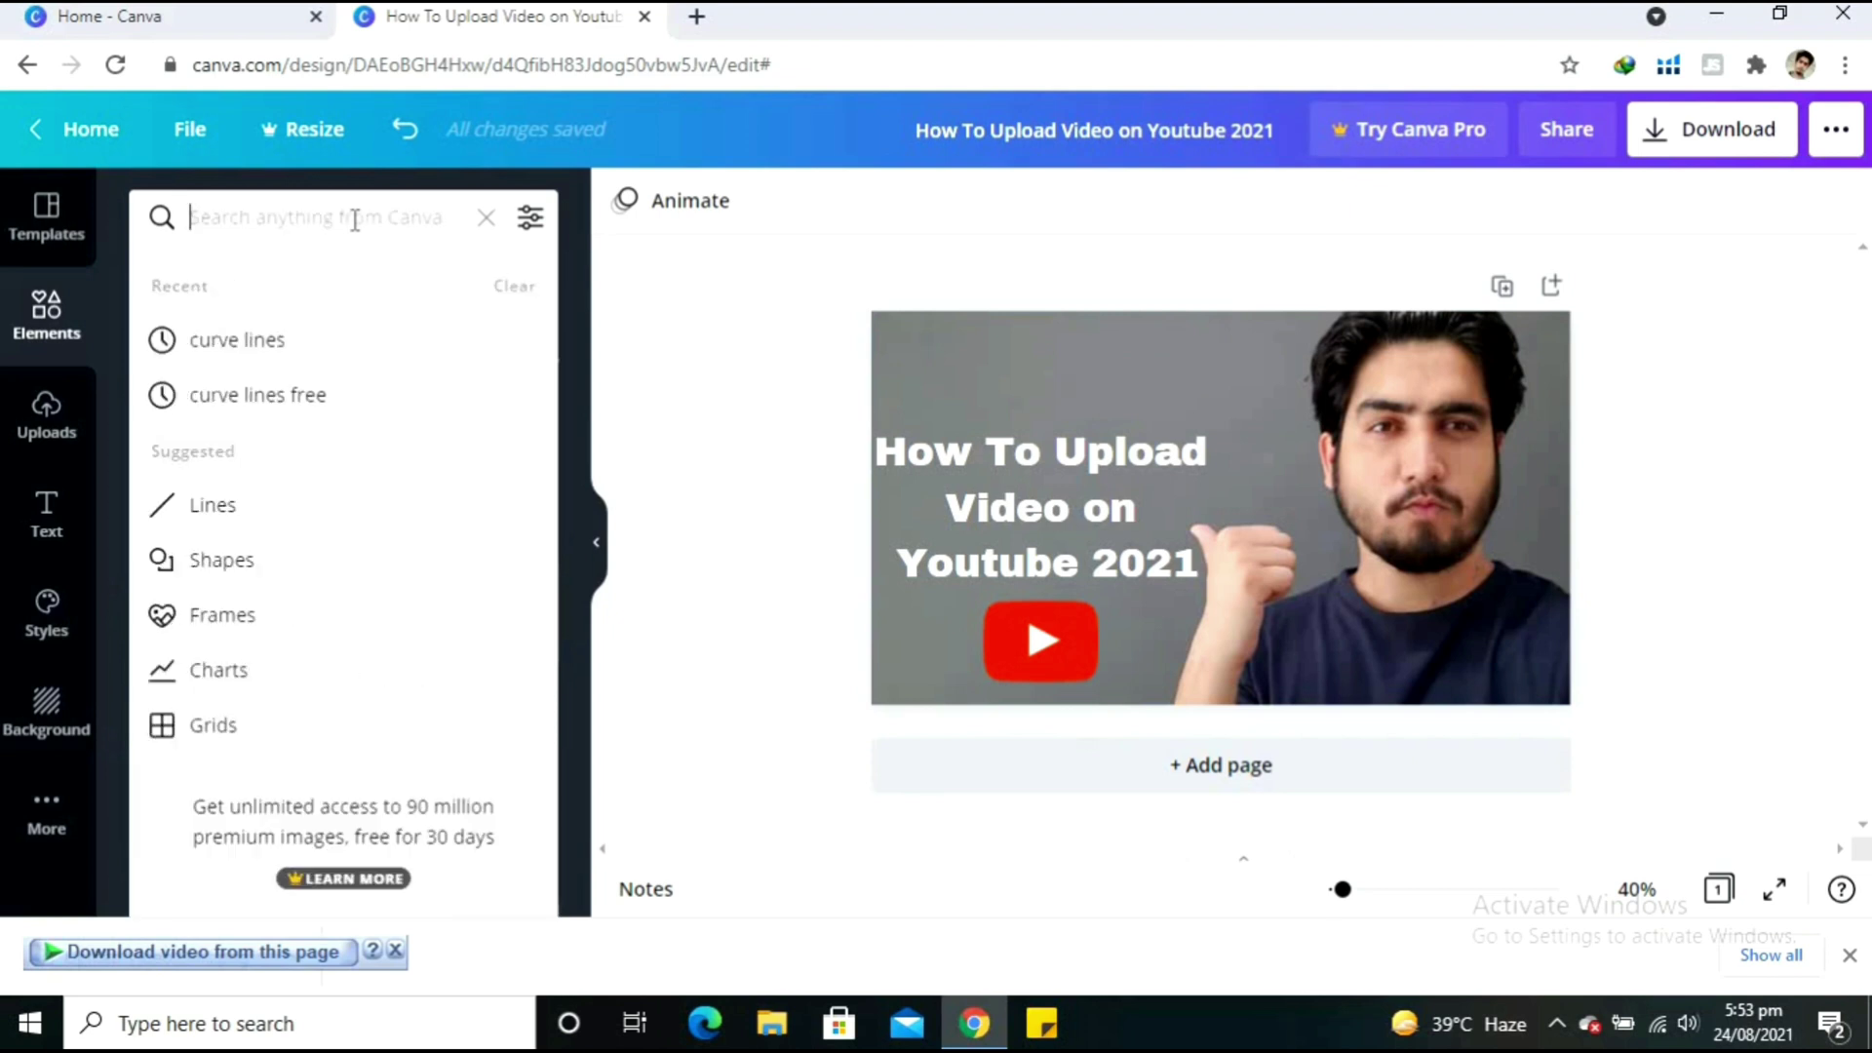
left_click(216, 505)
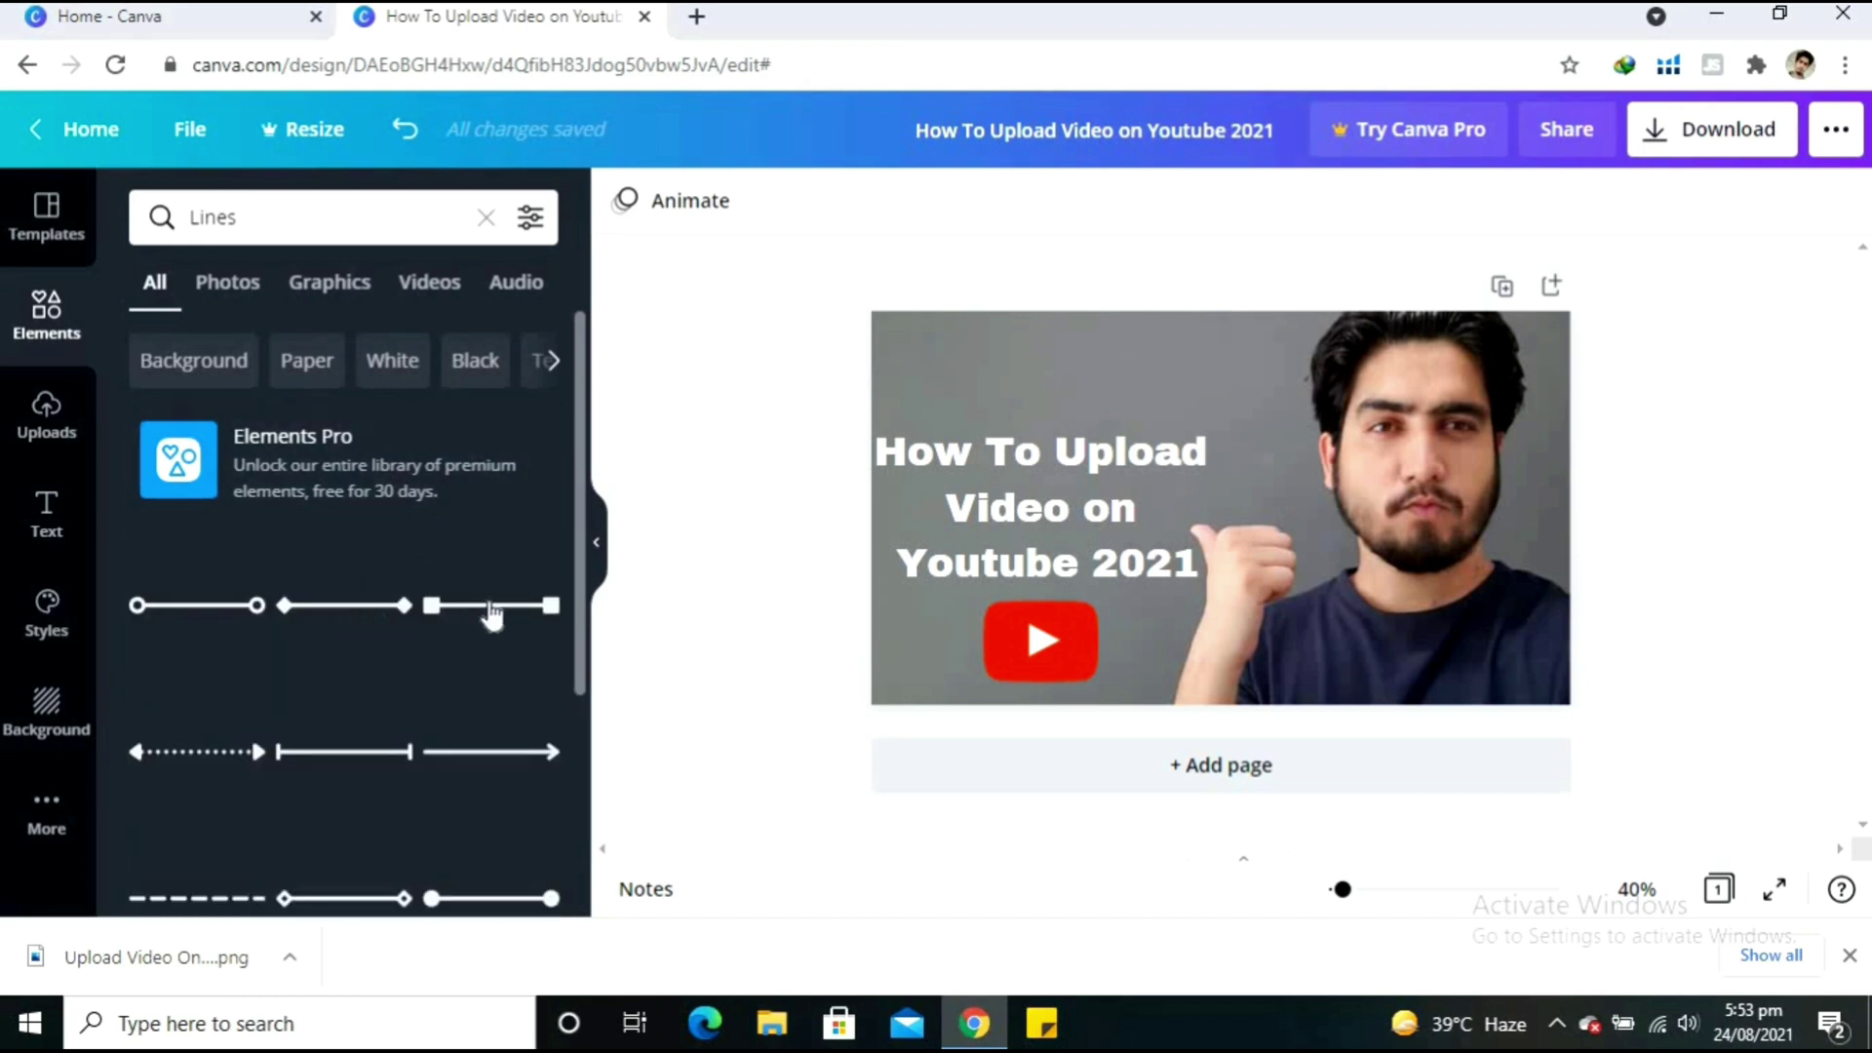
left_click(401, 606)
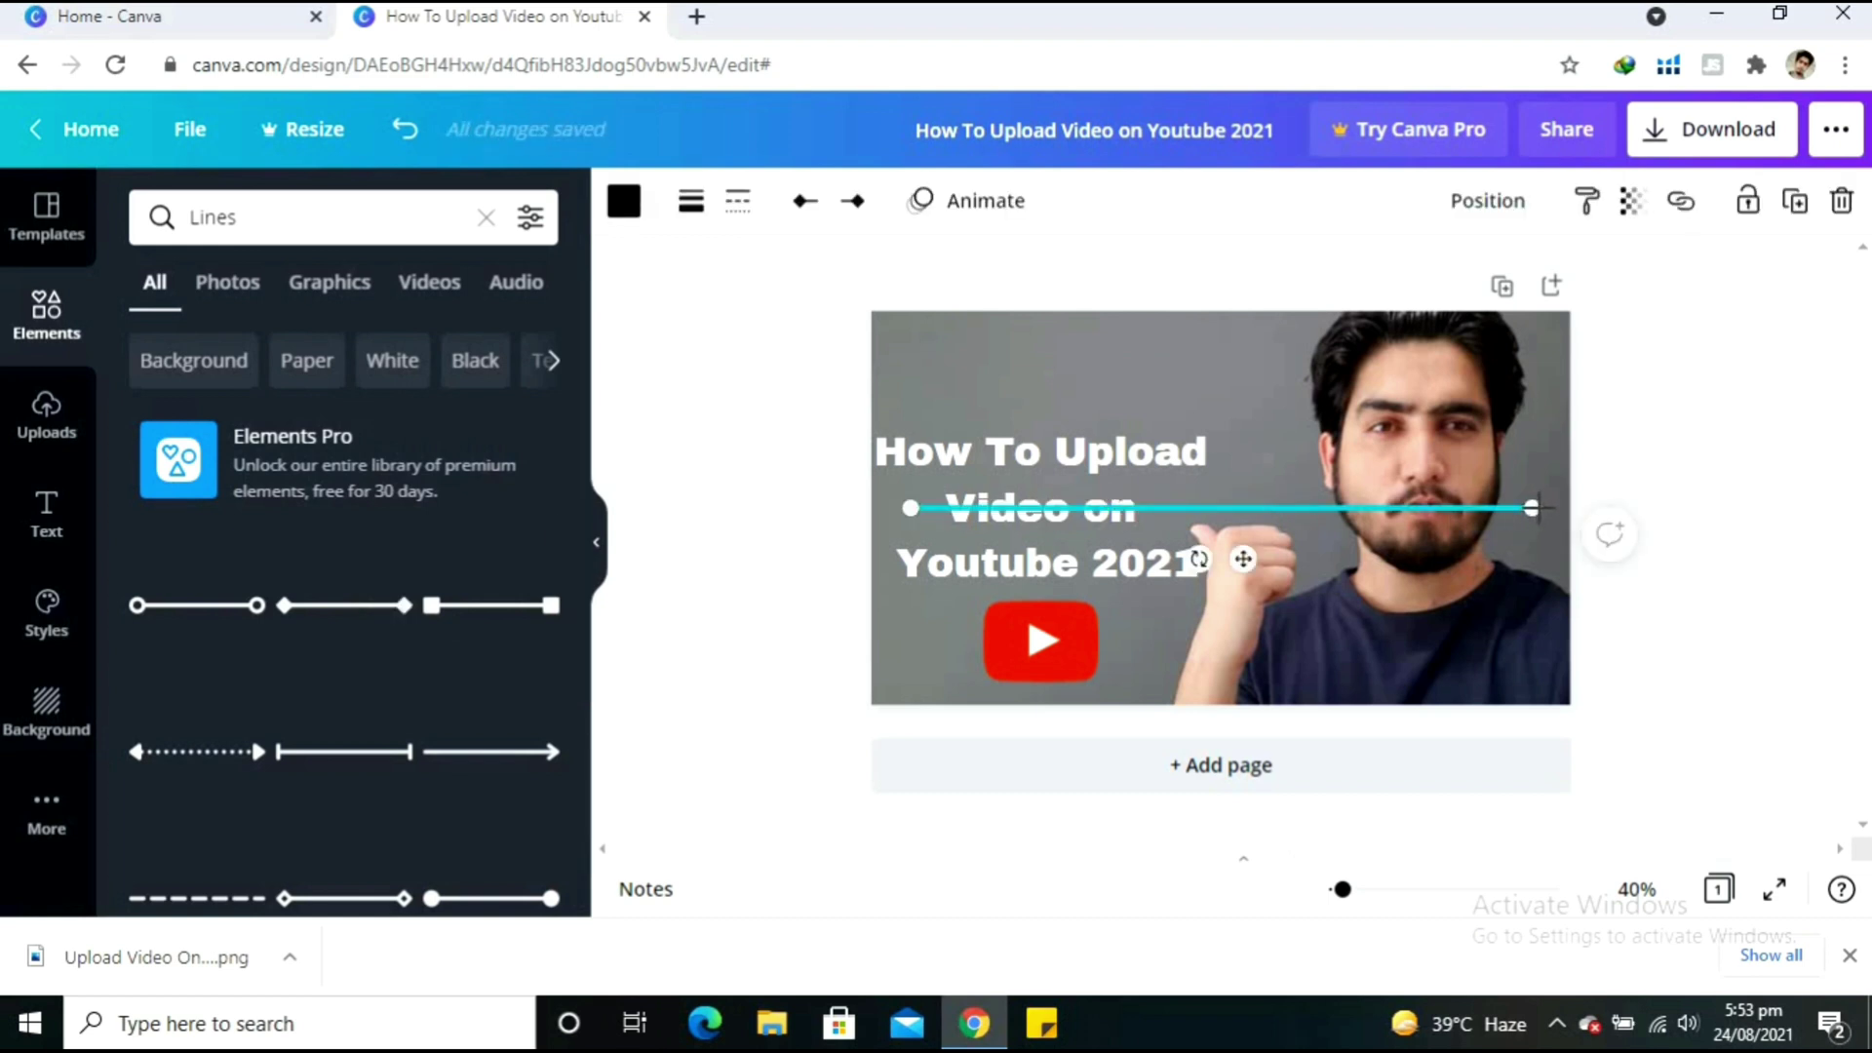
- Shorten and tilt the diamond-ended line so it hangs from the page's top edge above the word "How"
left_click_drag(1381, 464, 964, 276)
left_click_drag(909, 507, 989, 382)
left_click_drag(962, 307, 933, 289)
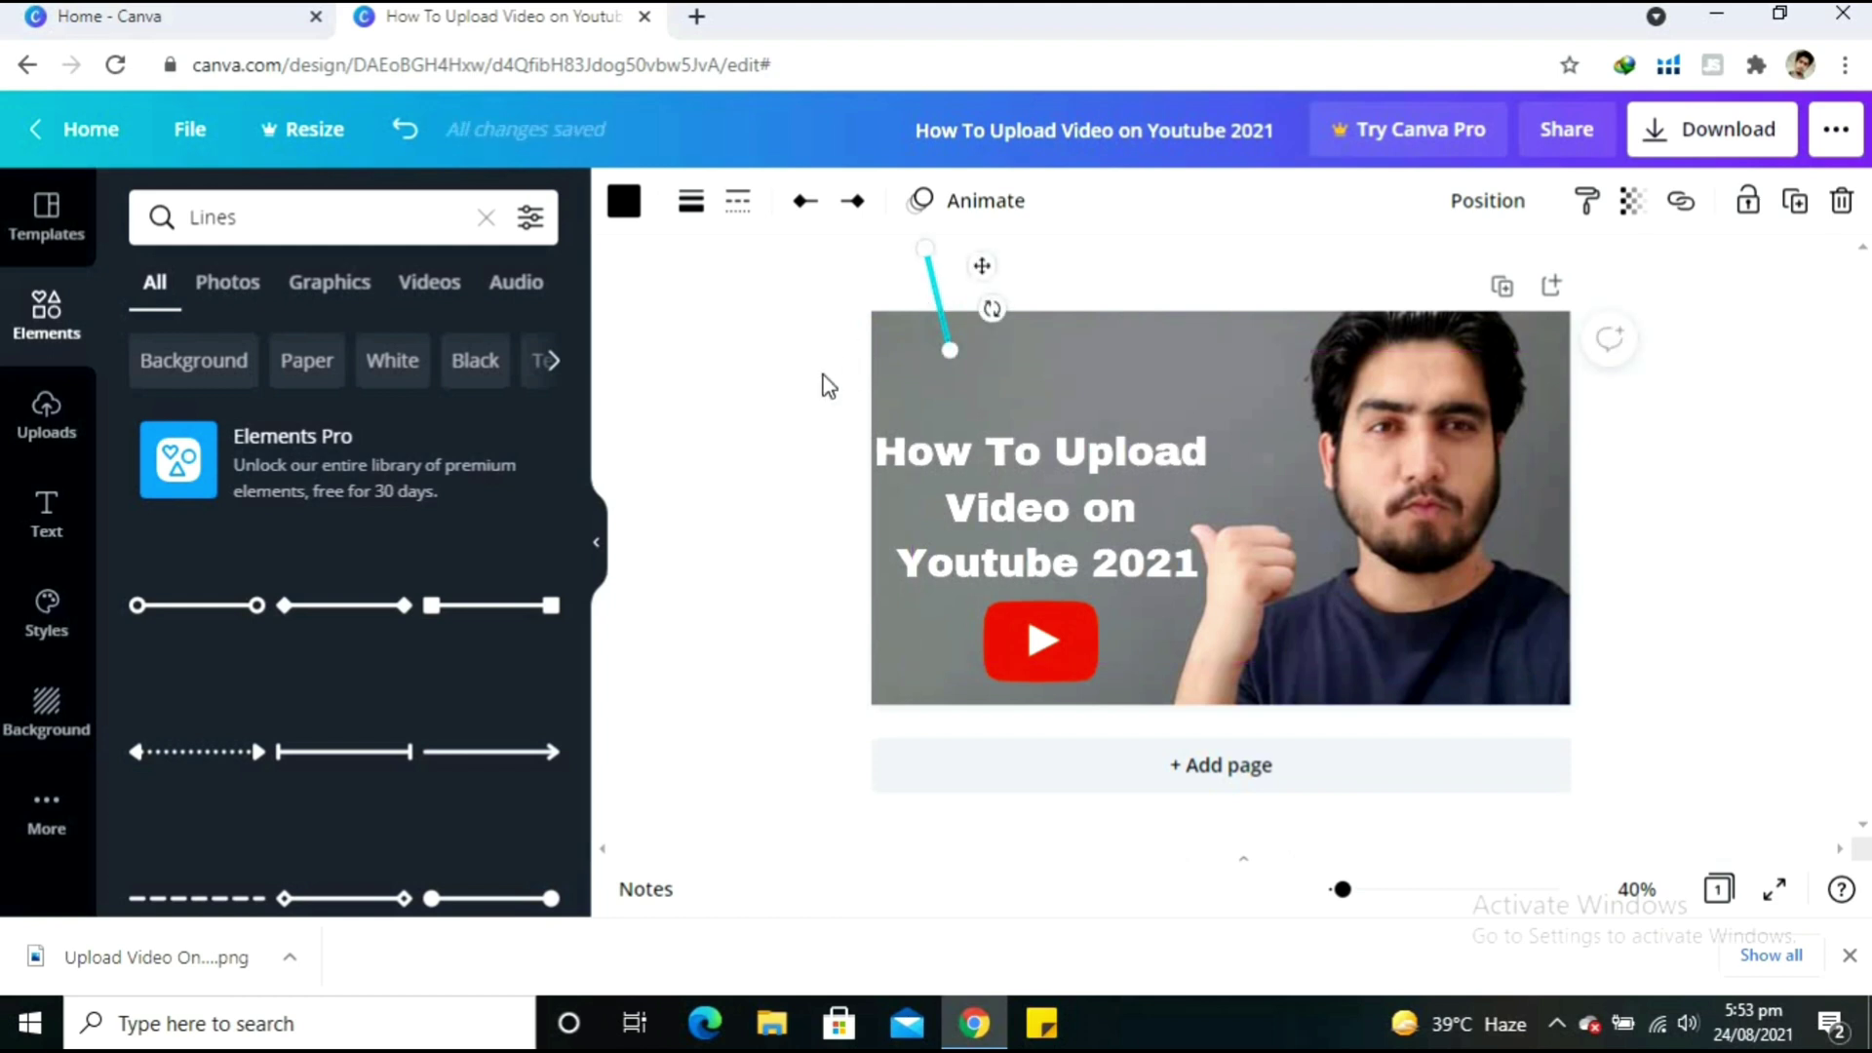
- Add a second diamond-ended line and shorten and tilt it to hang from the top edge, to the right of the first
left_click(378, 609)
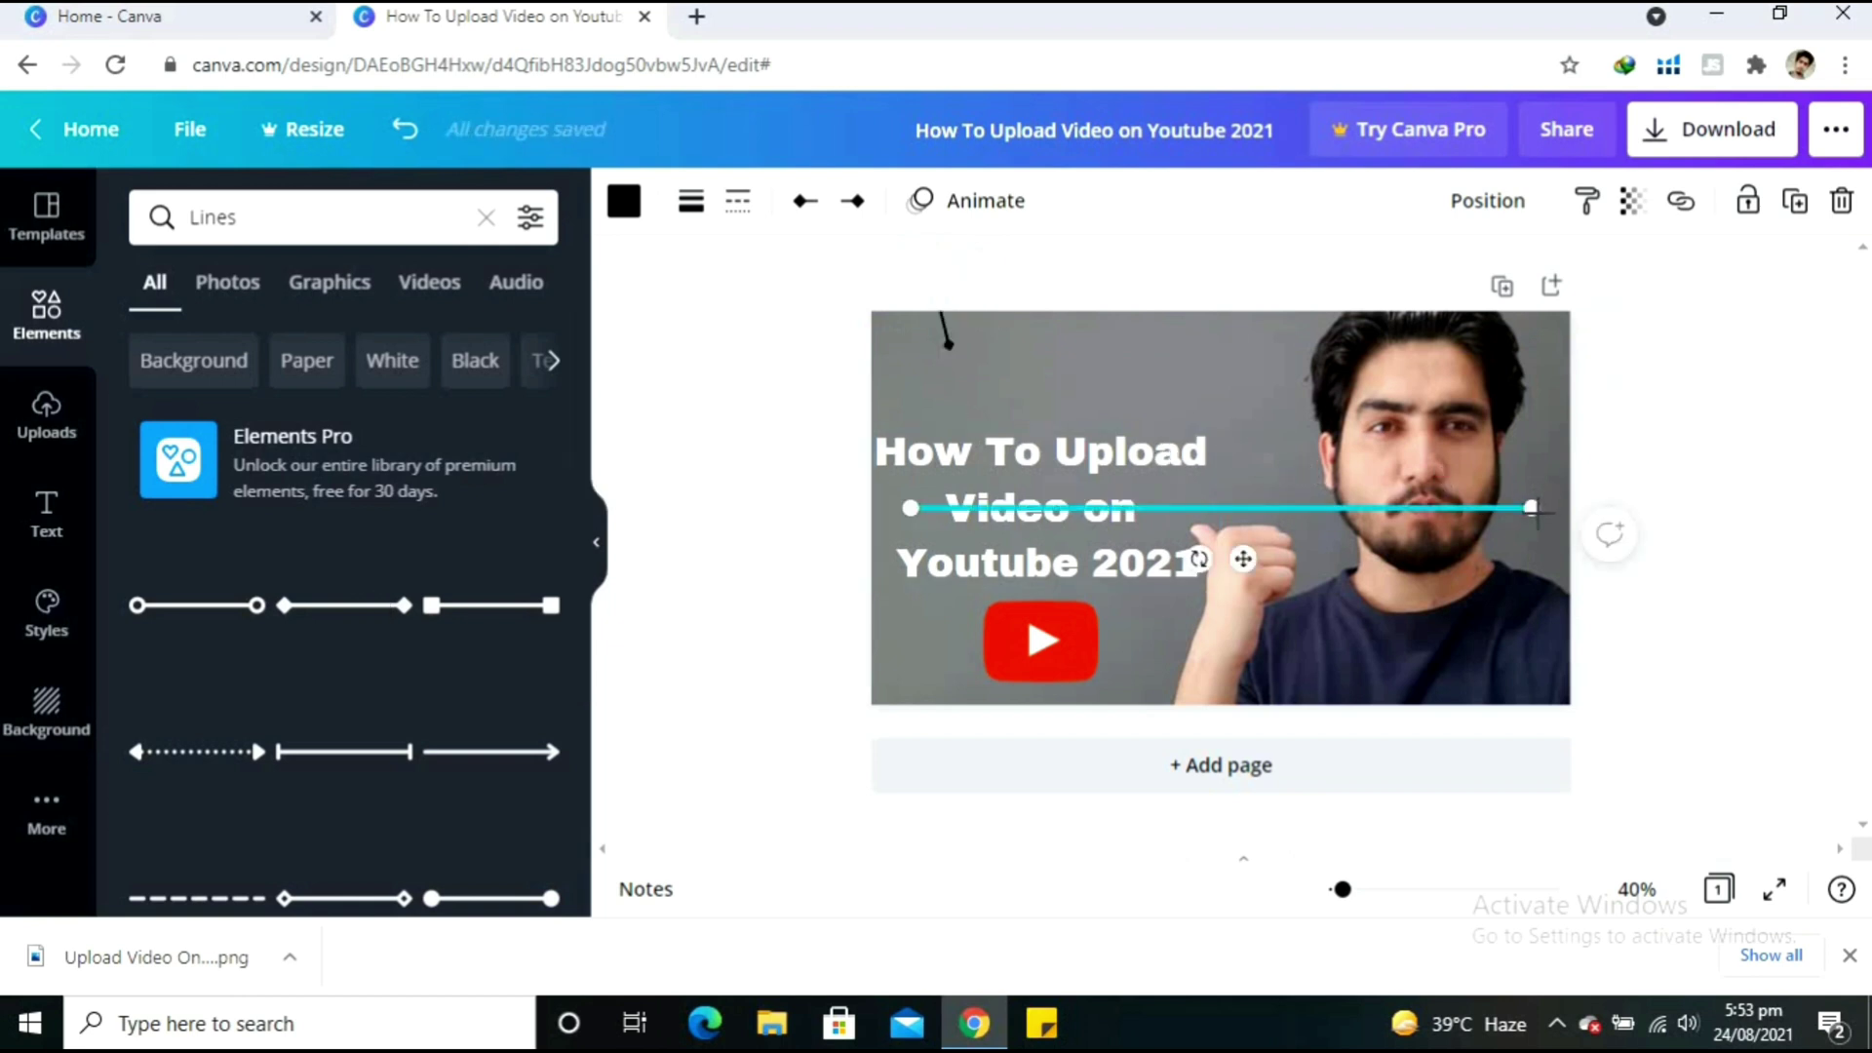
left_click_drag(1531, 508, 1111, 259)
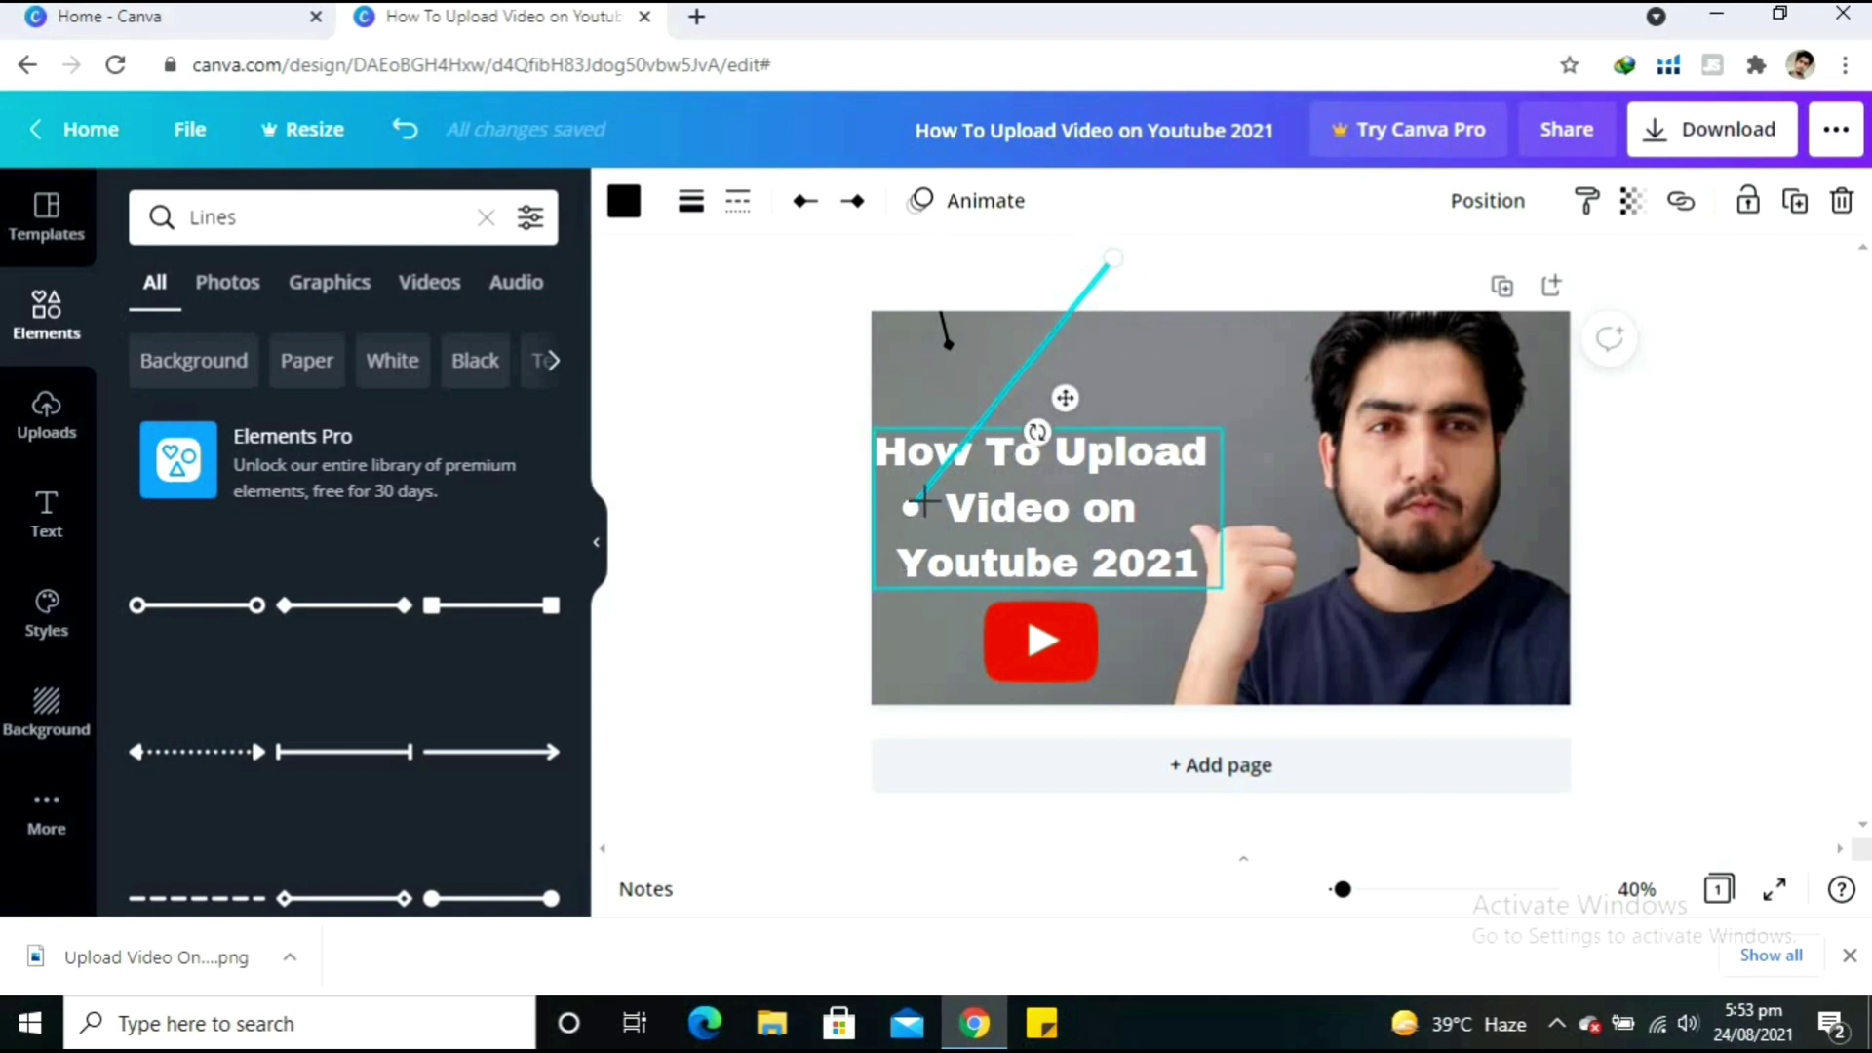
left_click_drag(910, 506, 1122, 349)
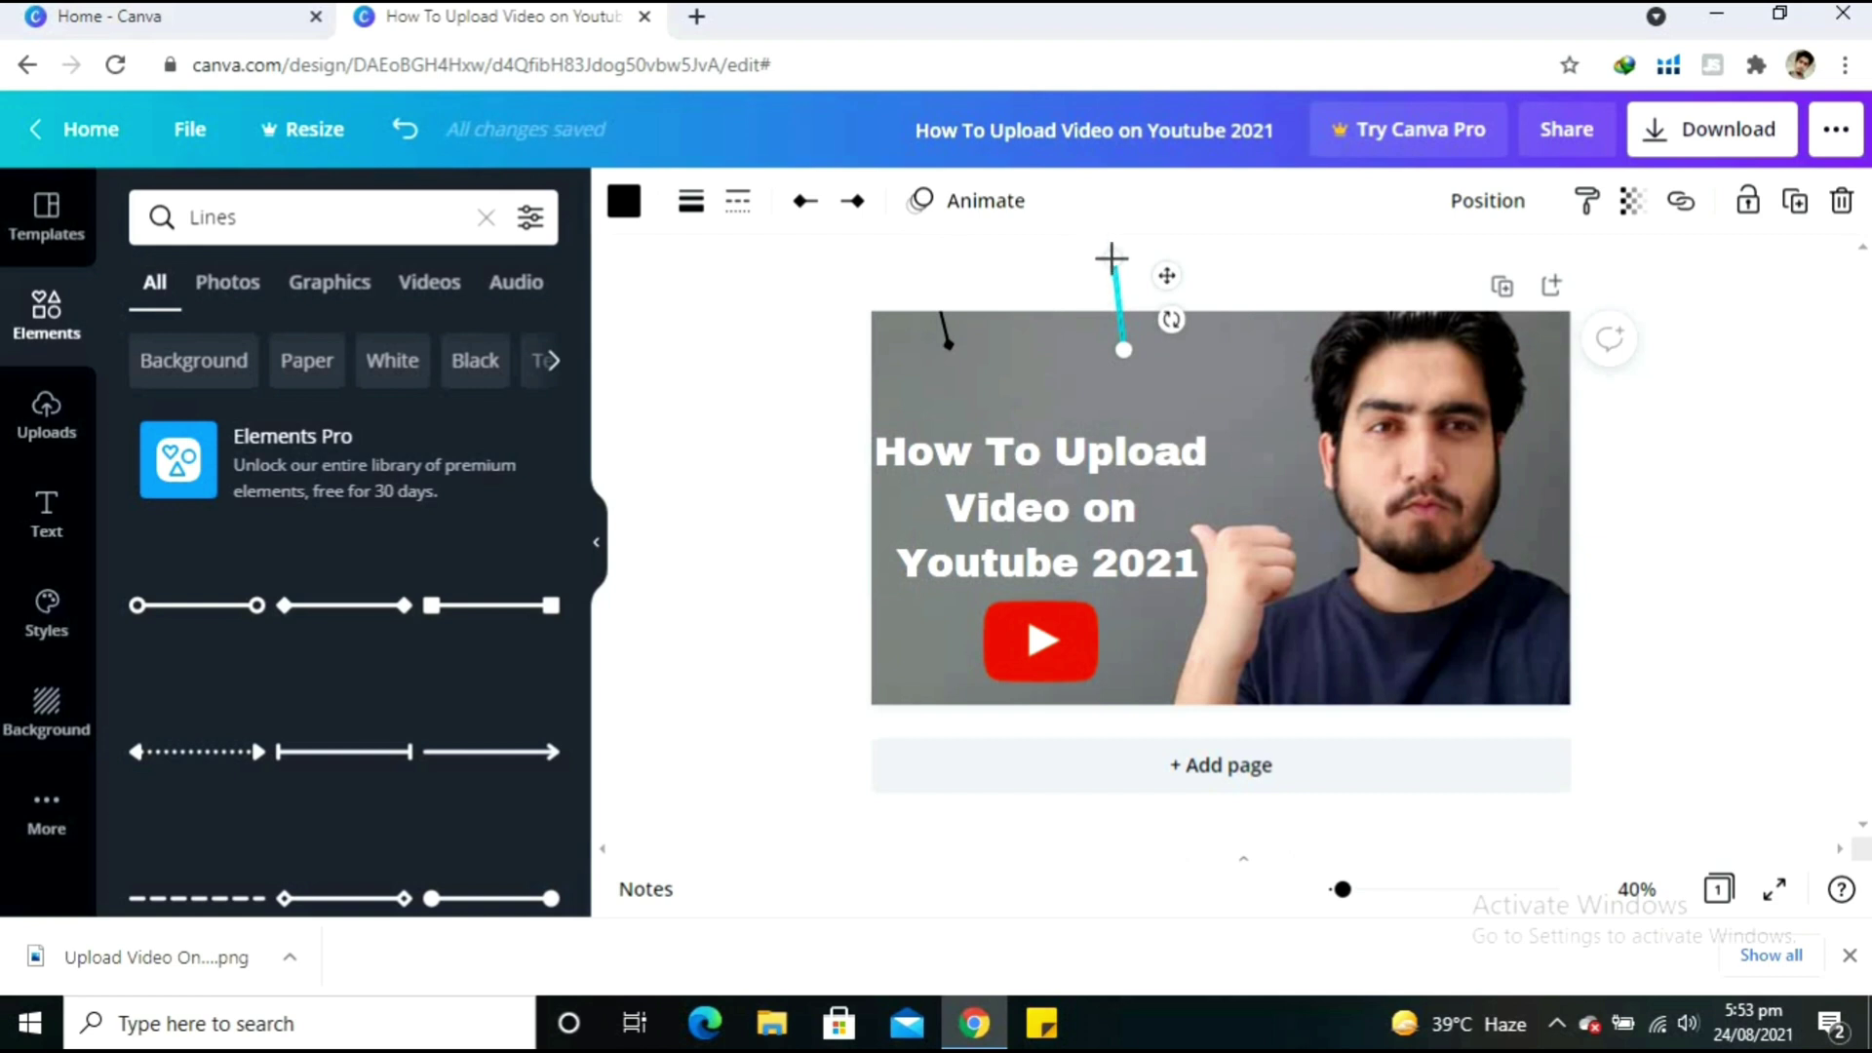
left_click_drag(1111, 259, 1007, 267)
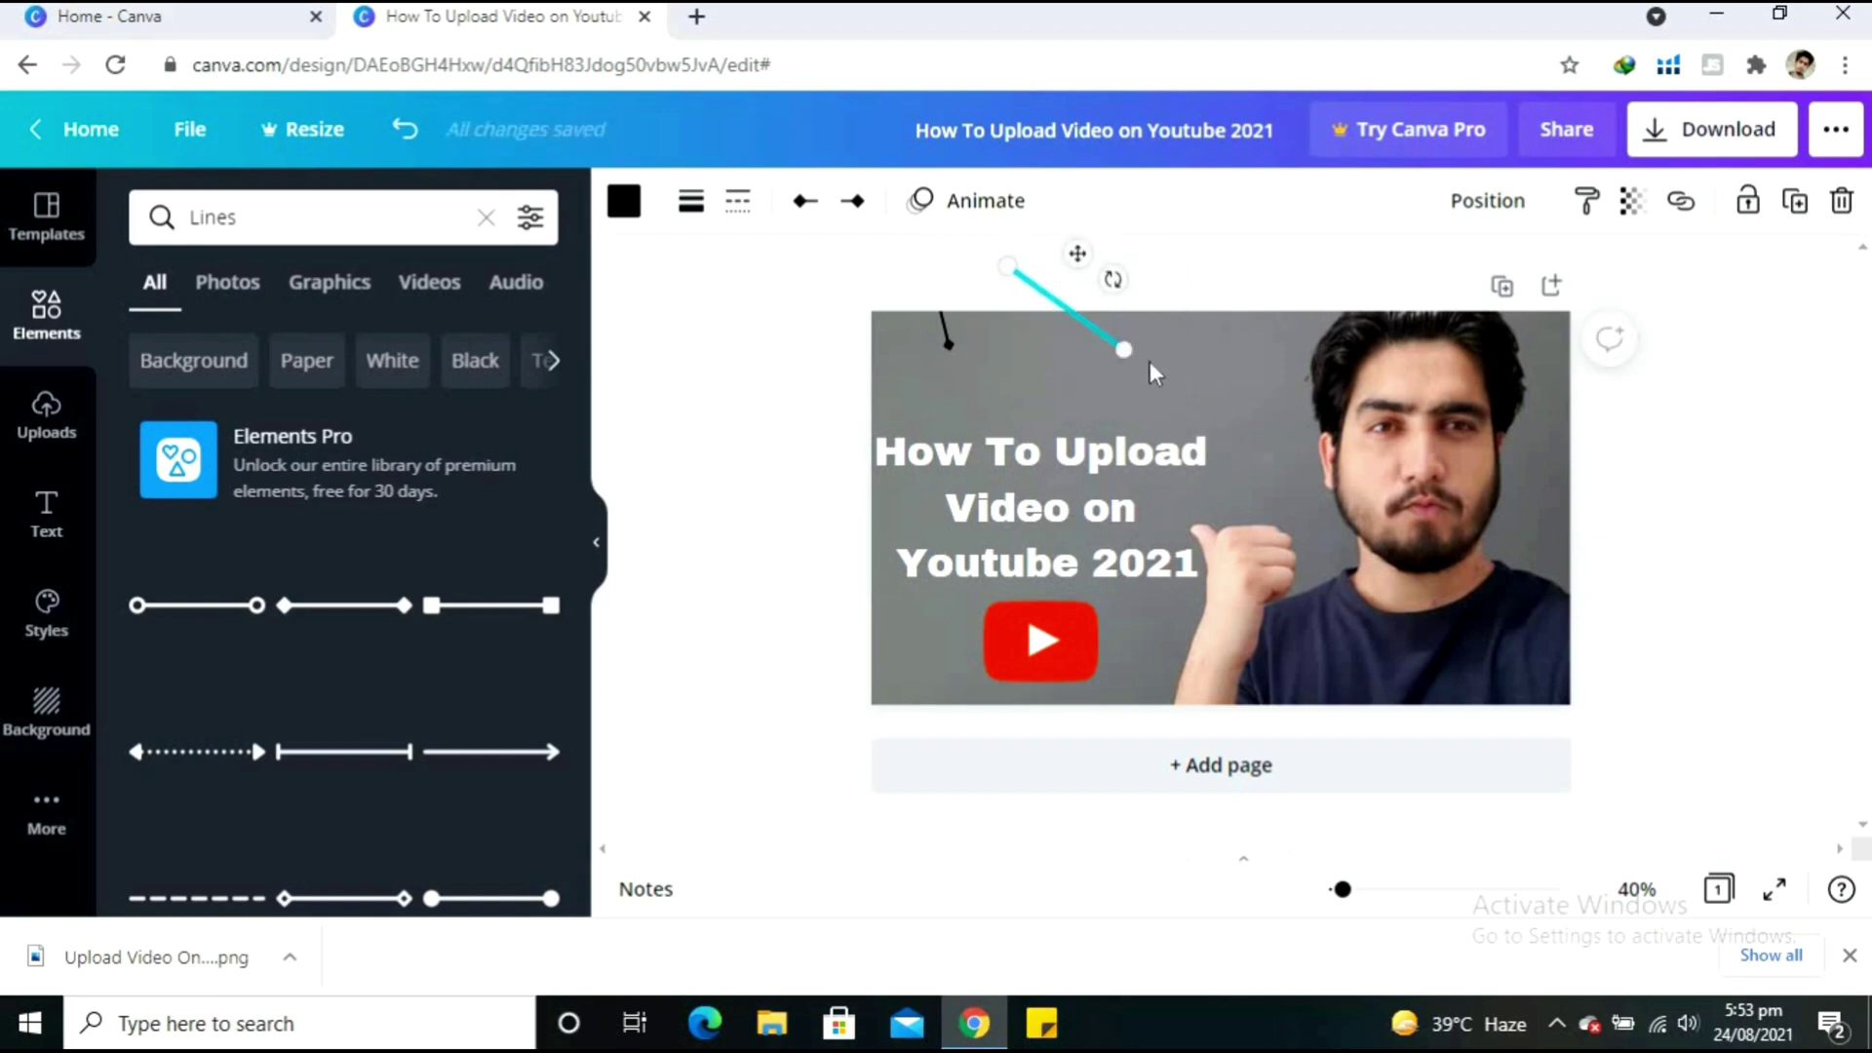
left_click_drag(1092, 349, 1082, 346)
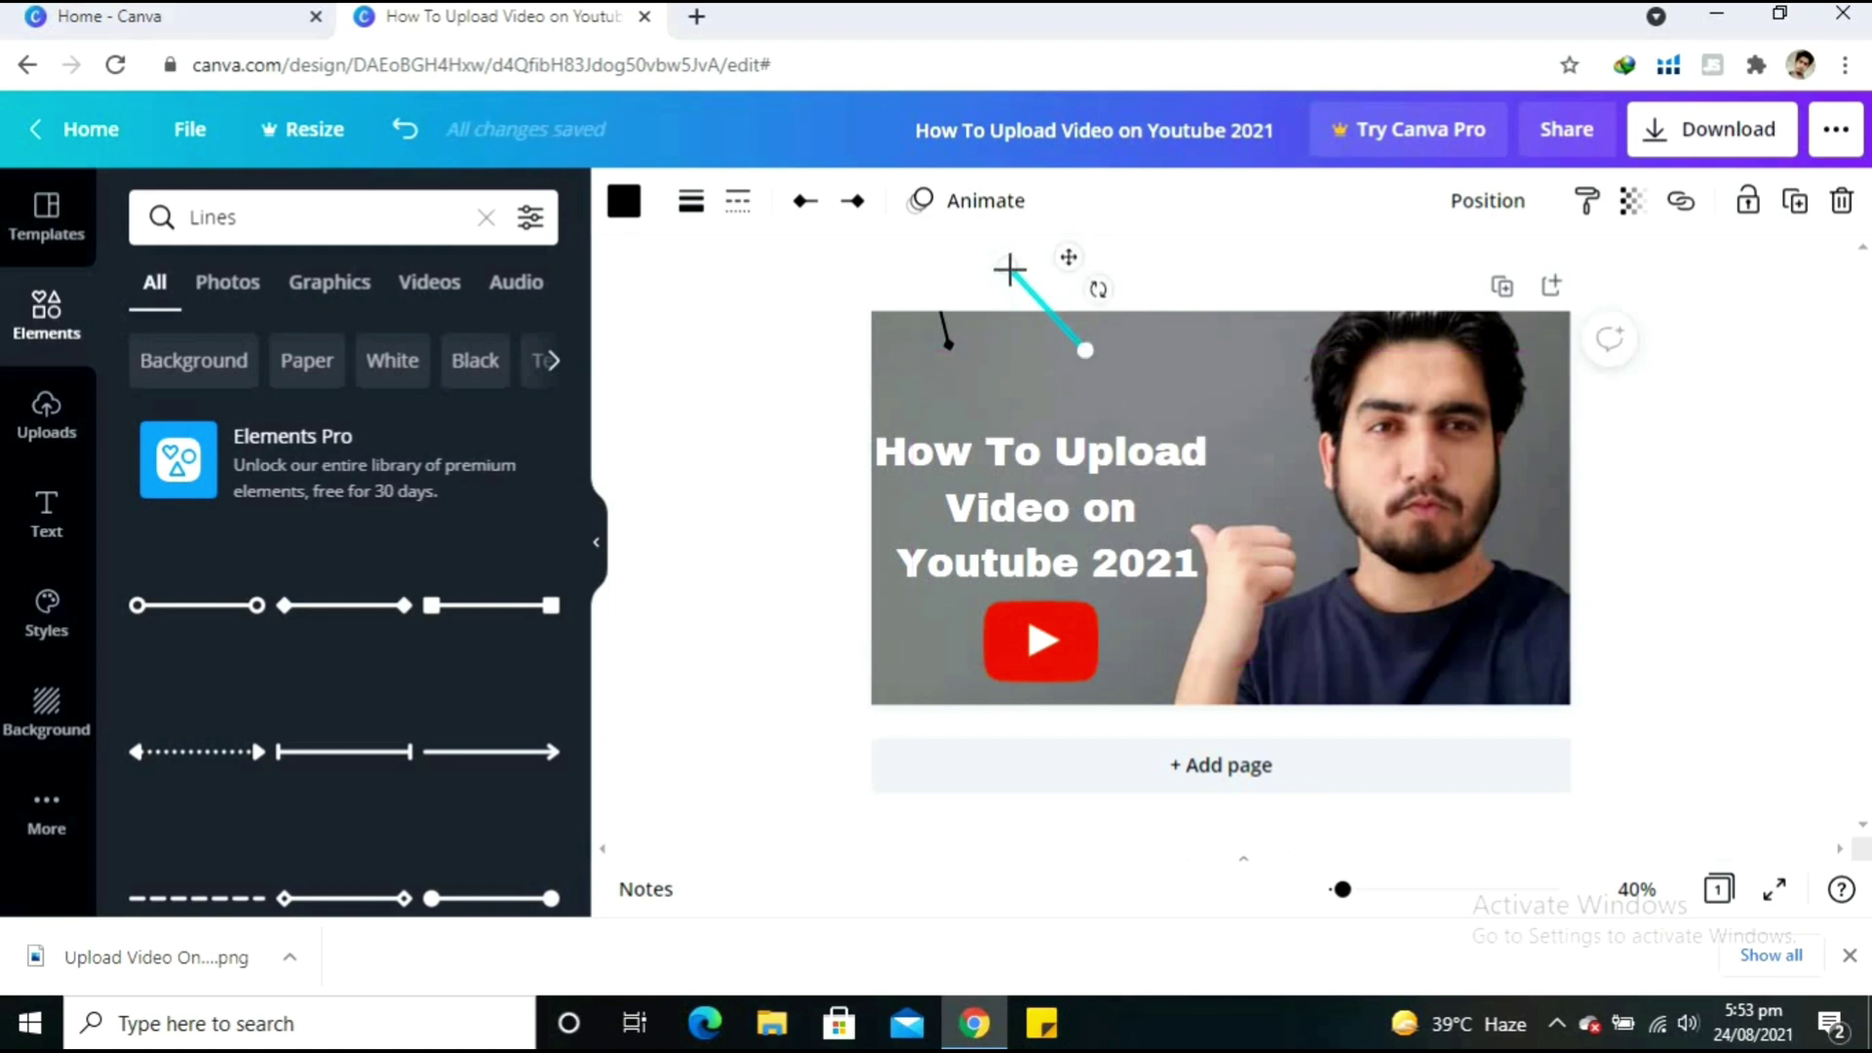
left_click_drag(1028, 256, 1039, 250)
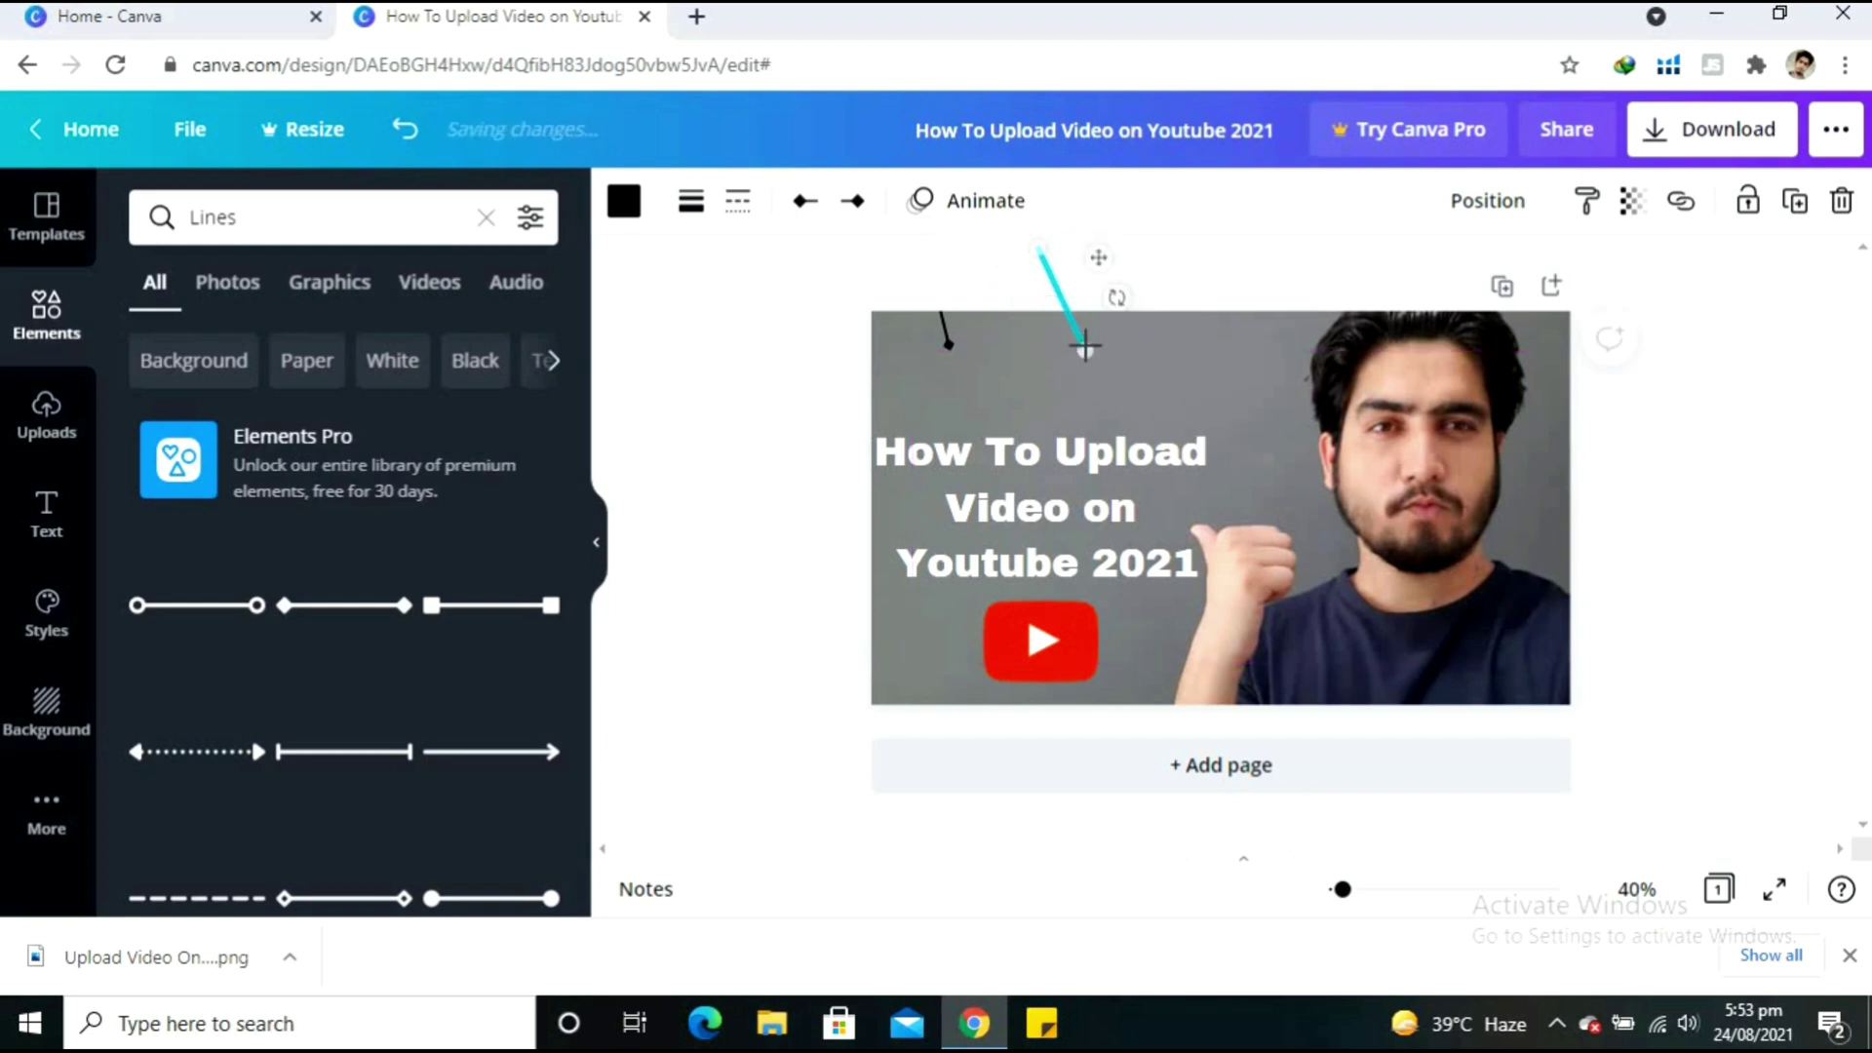
left_click_drag(1080, 343, 1080, 350)
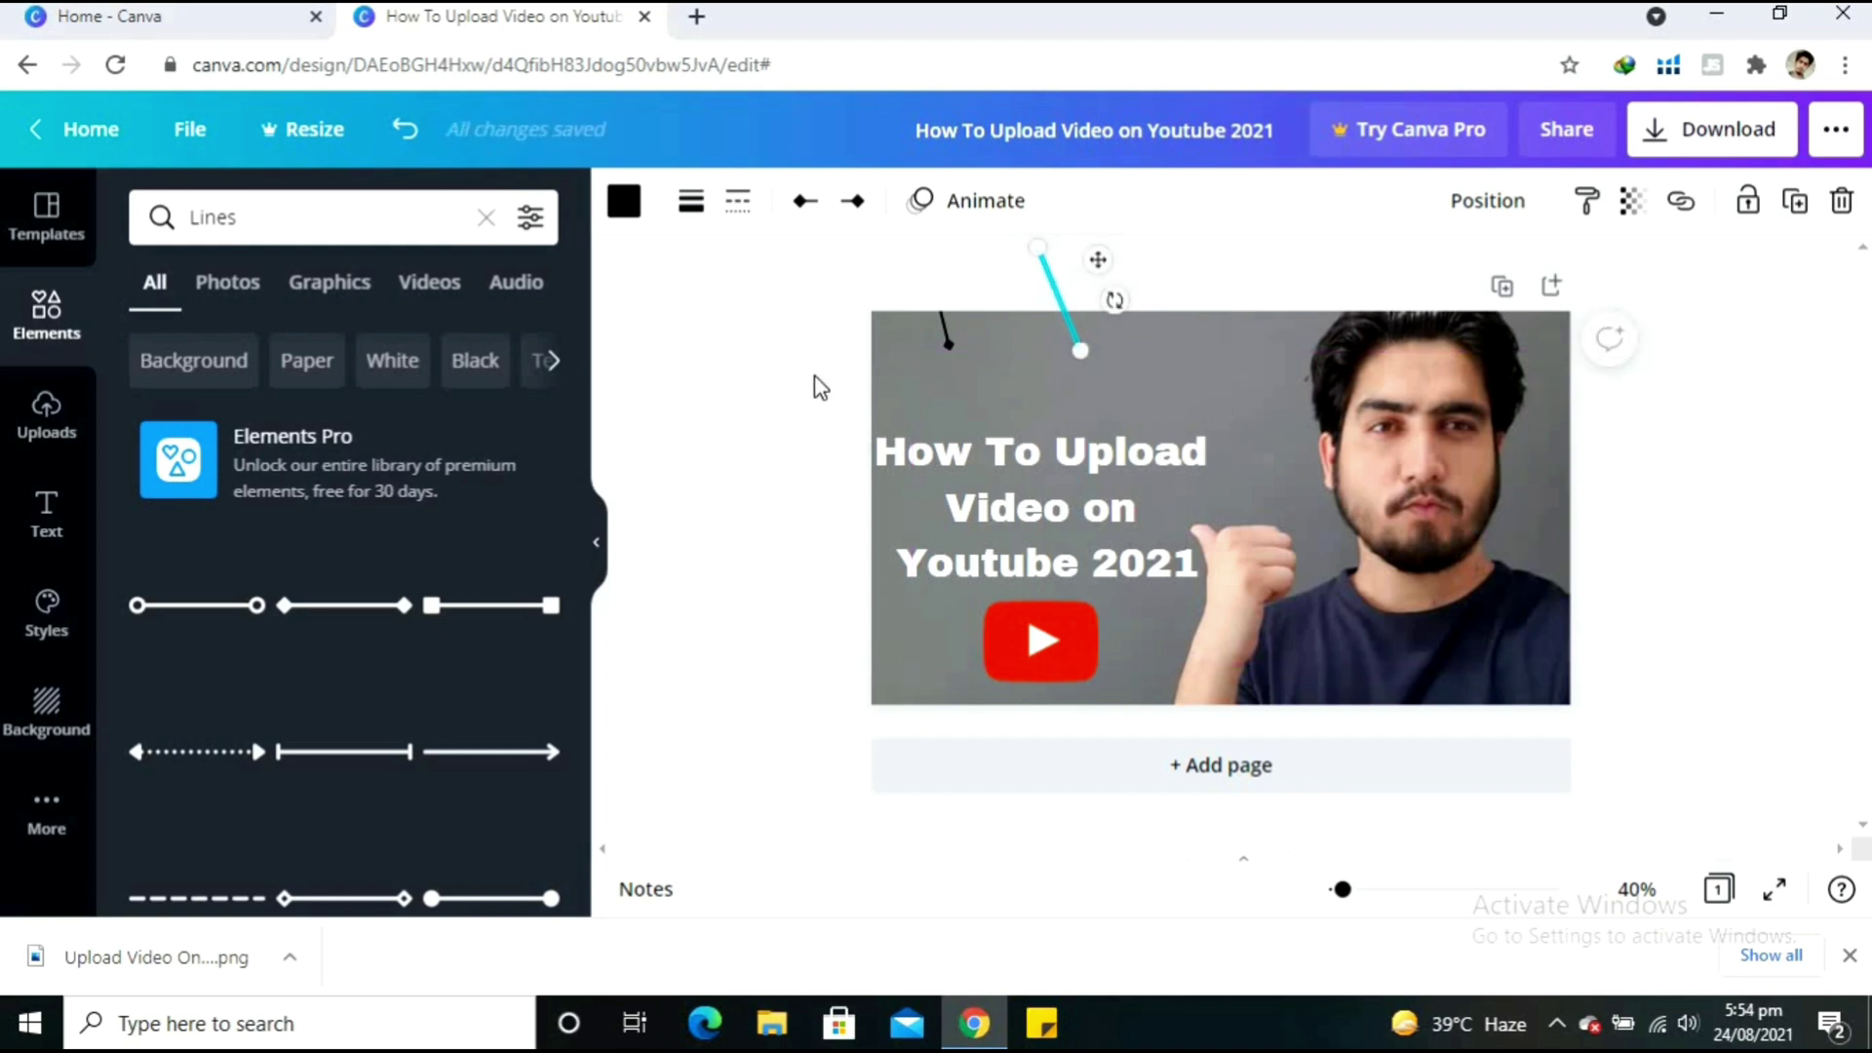
left_click(819, 387)
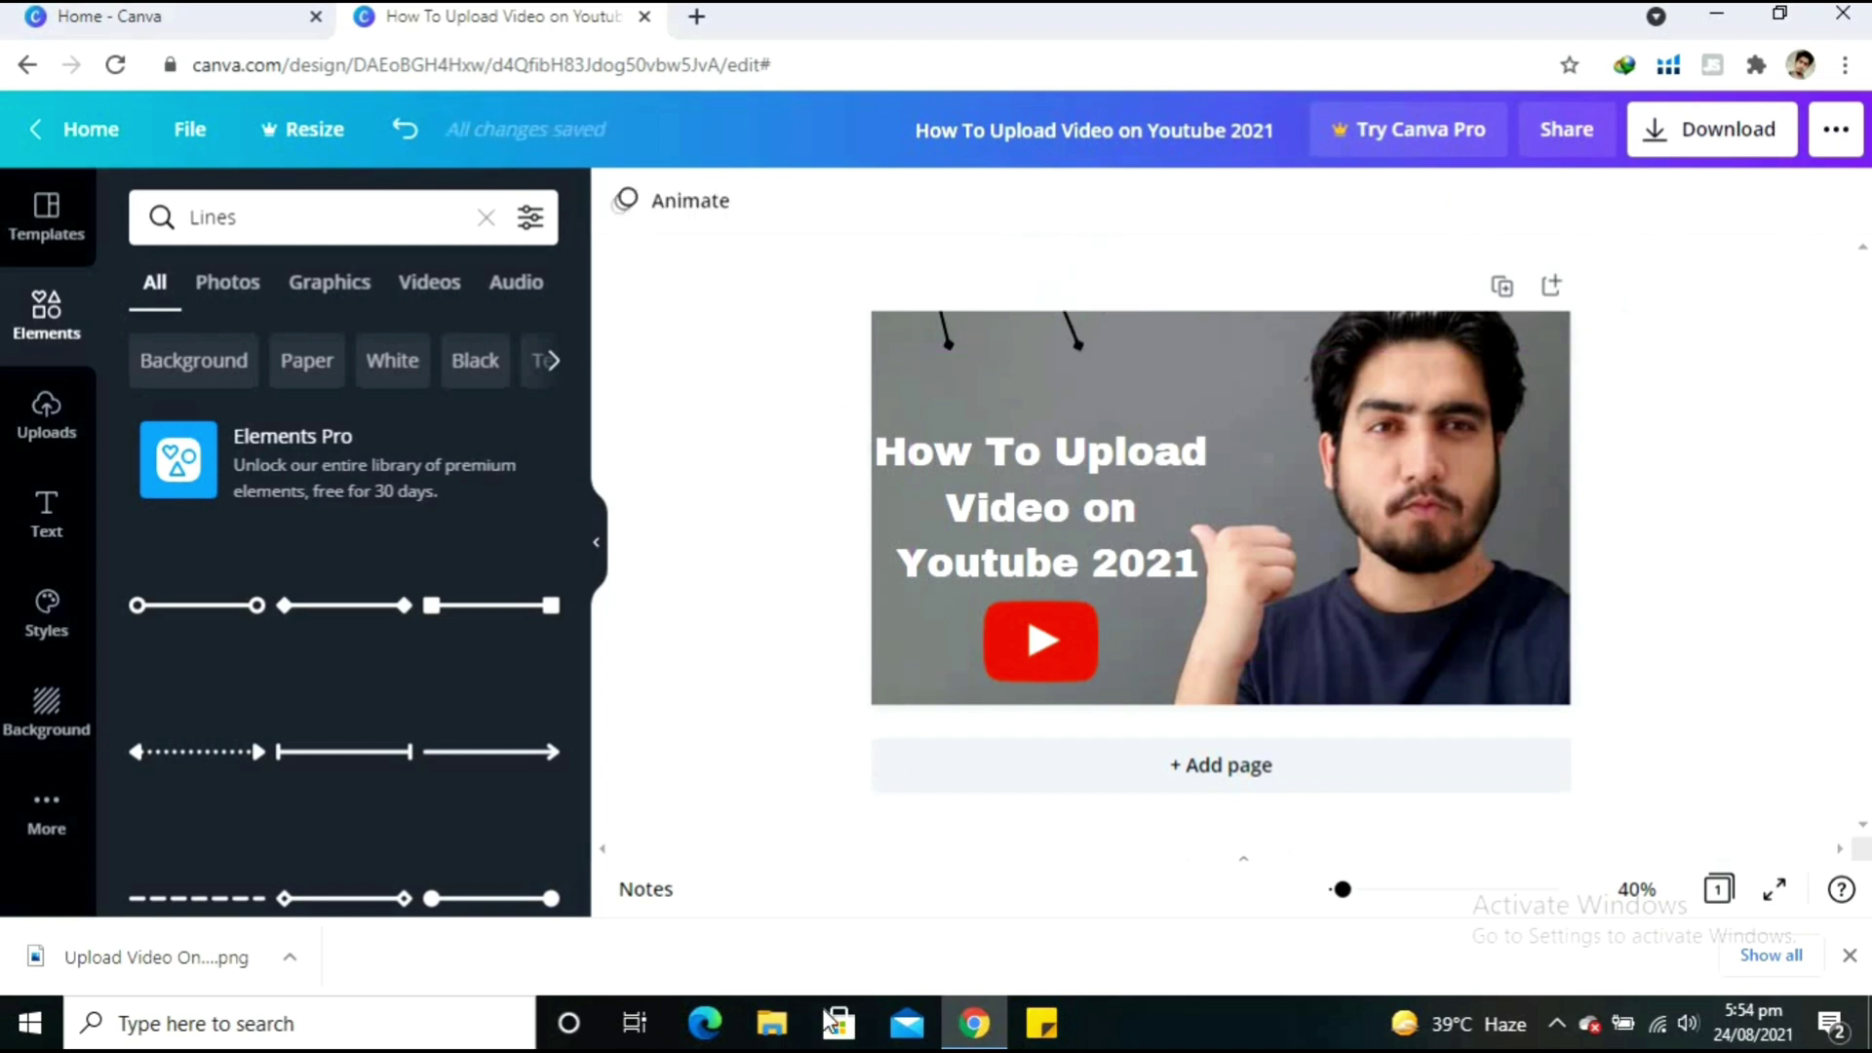
- Add the desktop image "vuss2 (1)" to the page, shrink it to a small card and place it under the first hanging line
left_click(1007, 1016)
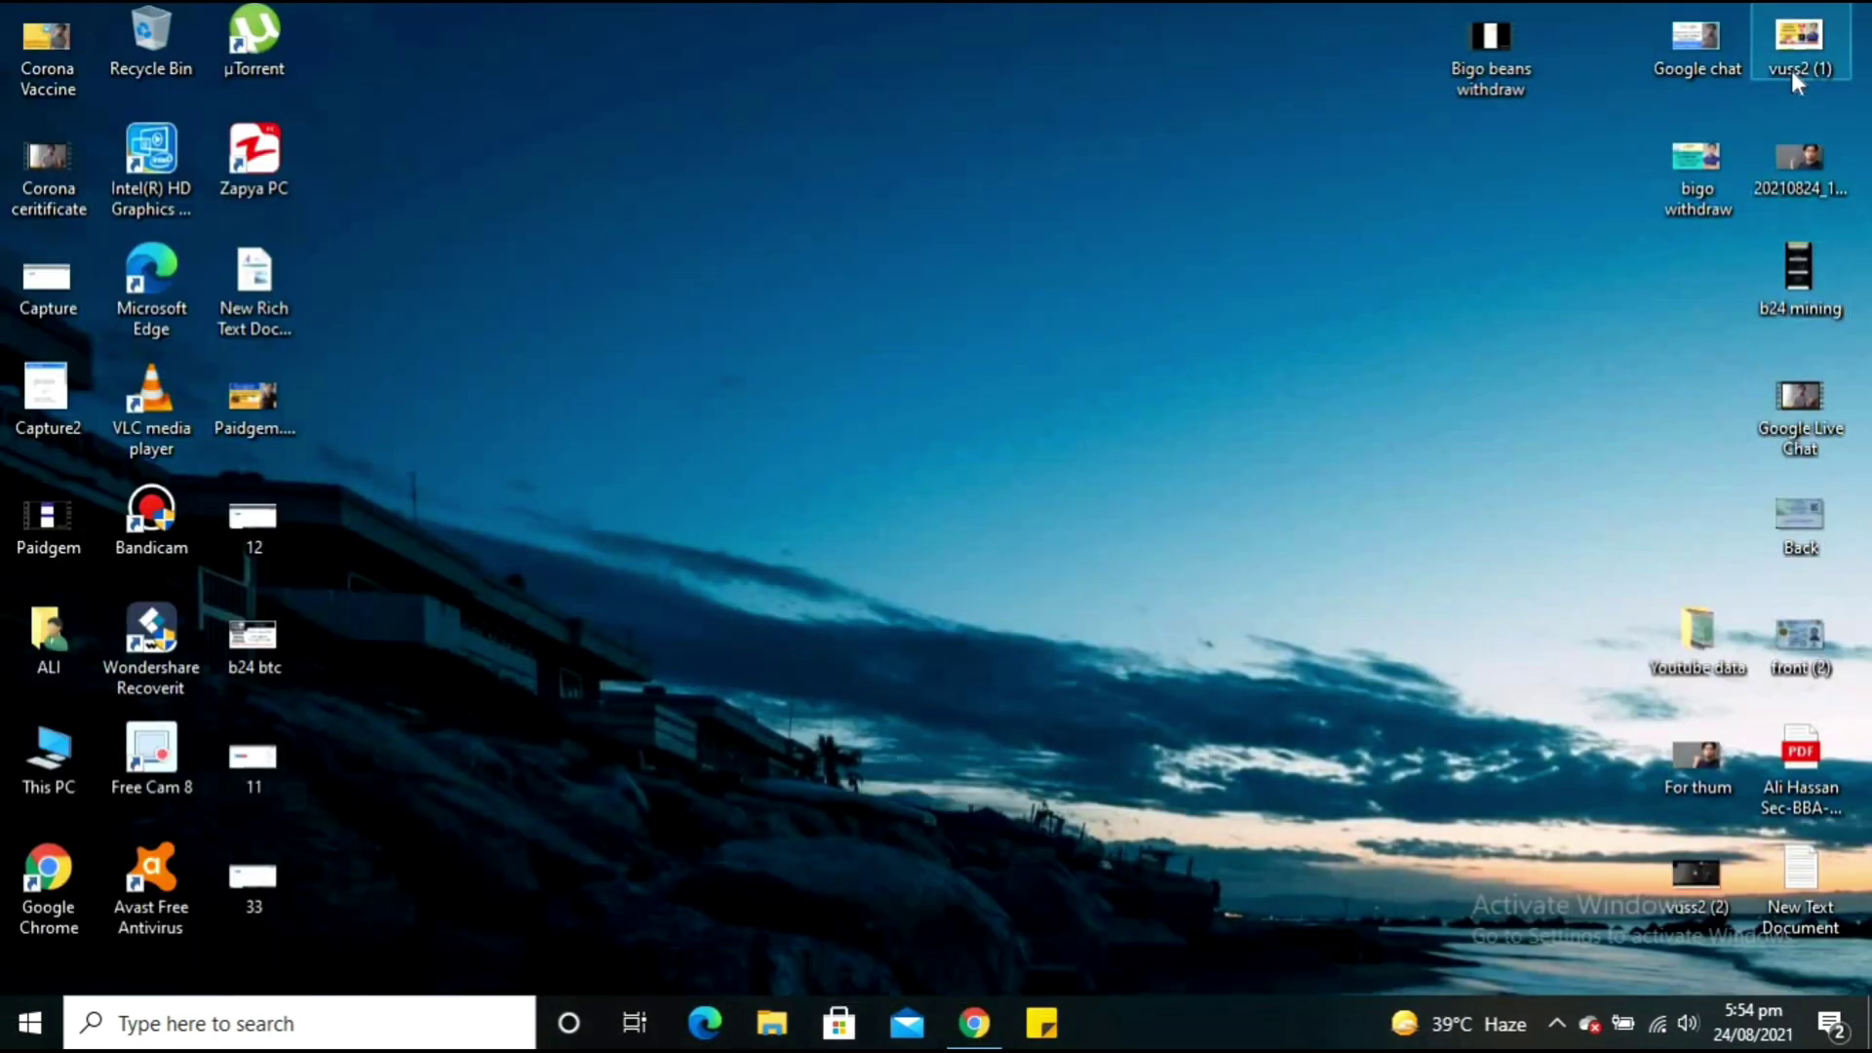
left_click_drag(1791, 70, 955, 399)
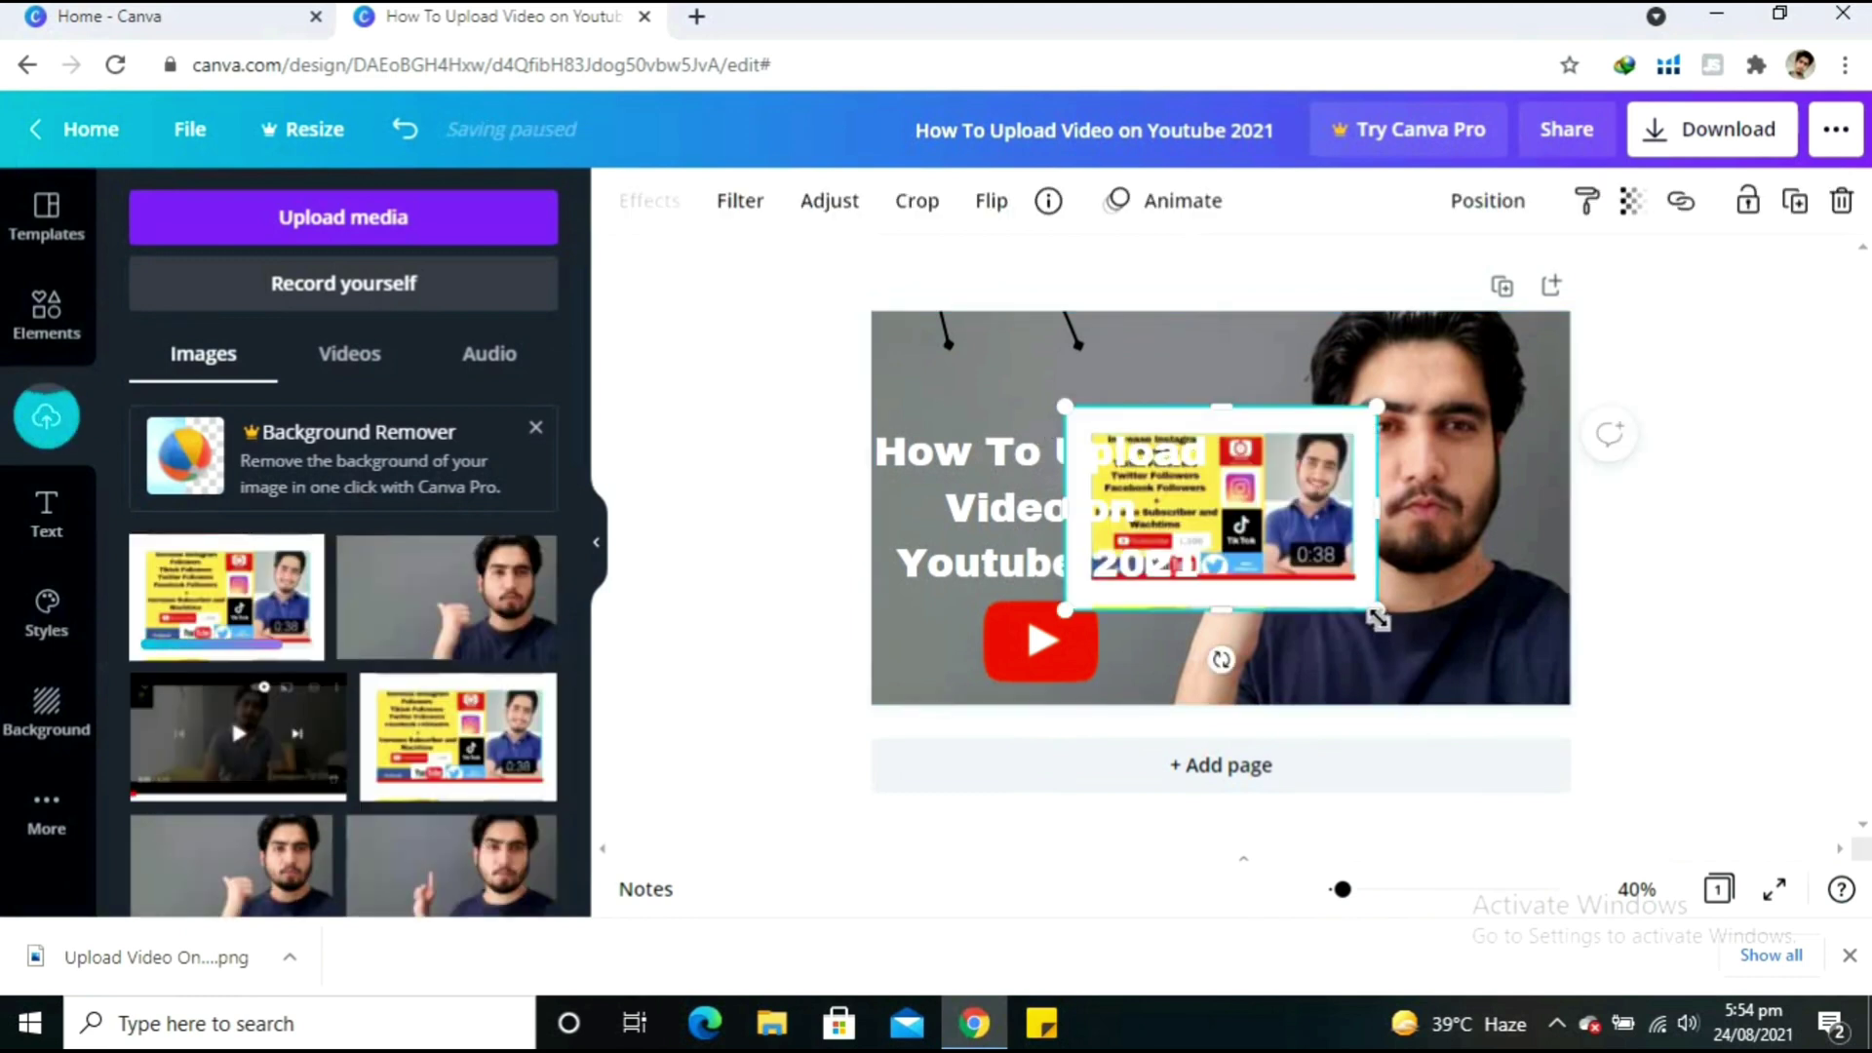
left_click_drag(1335, 538, 1205, 499)
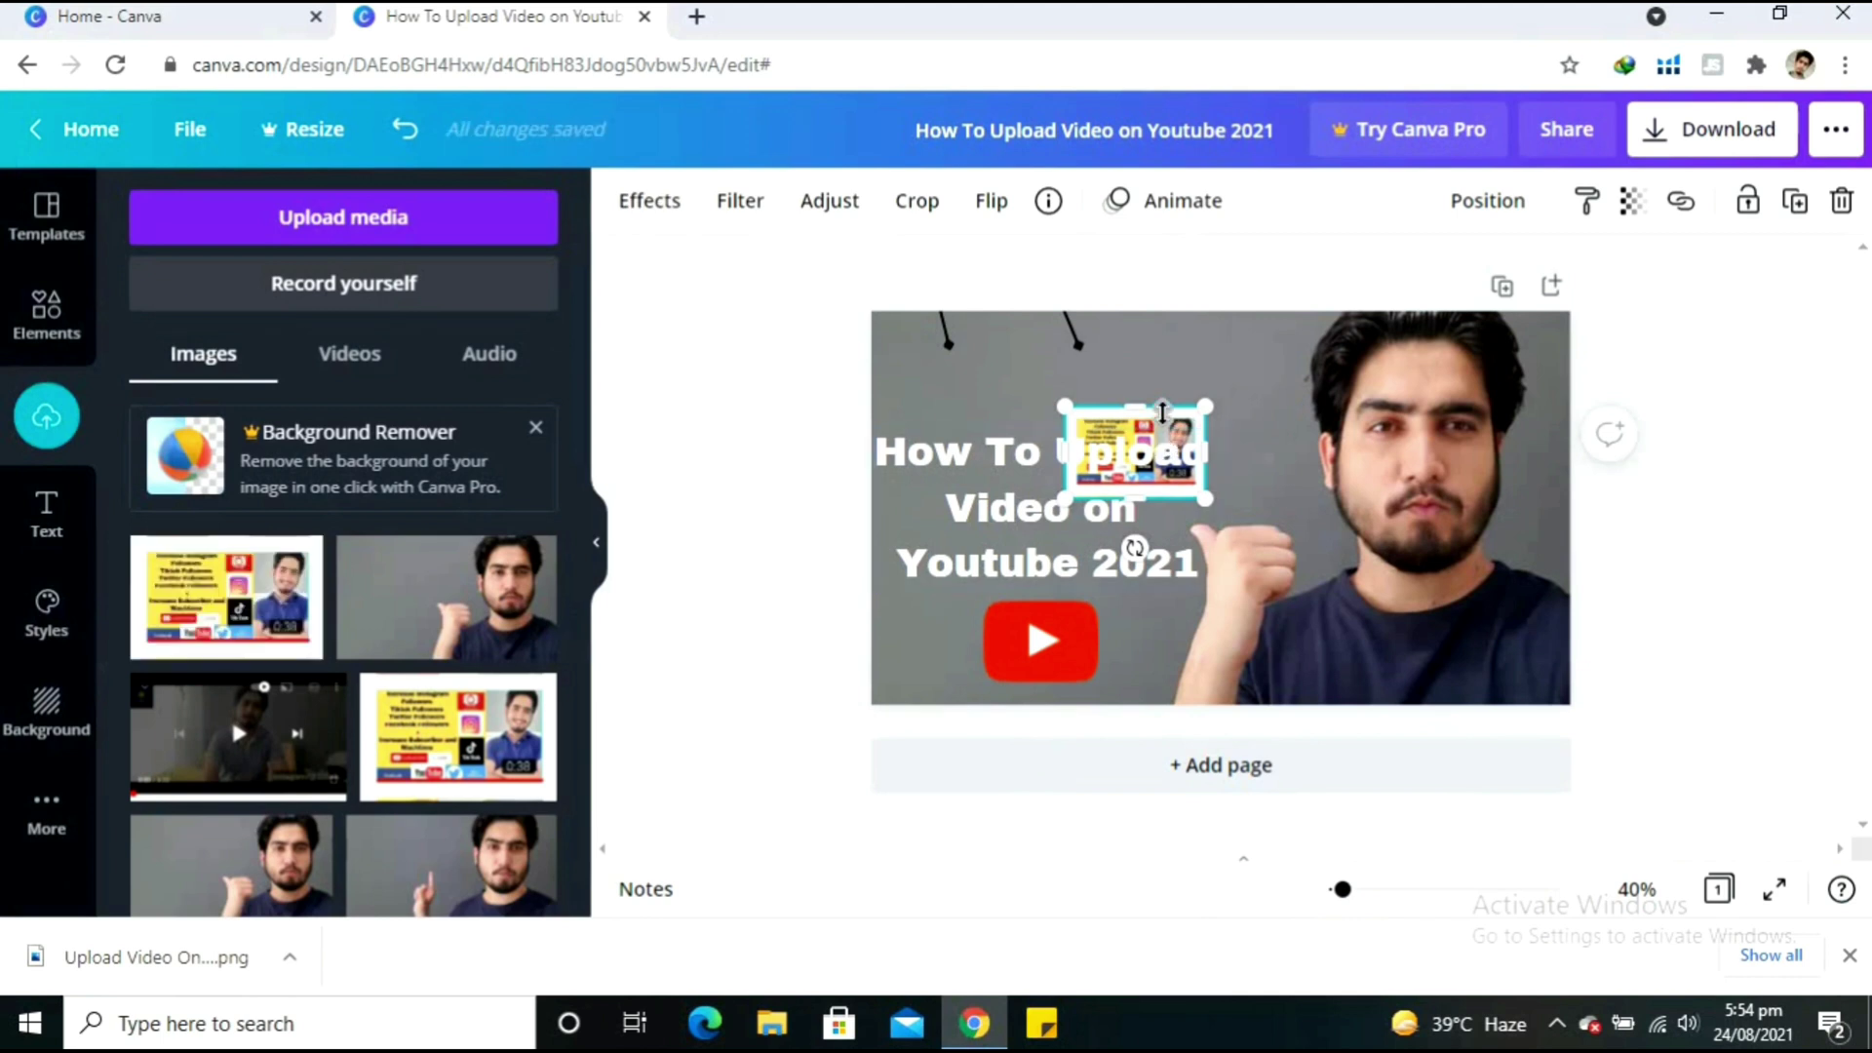
left_click_drag(1207, 403, 1150, 398)
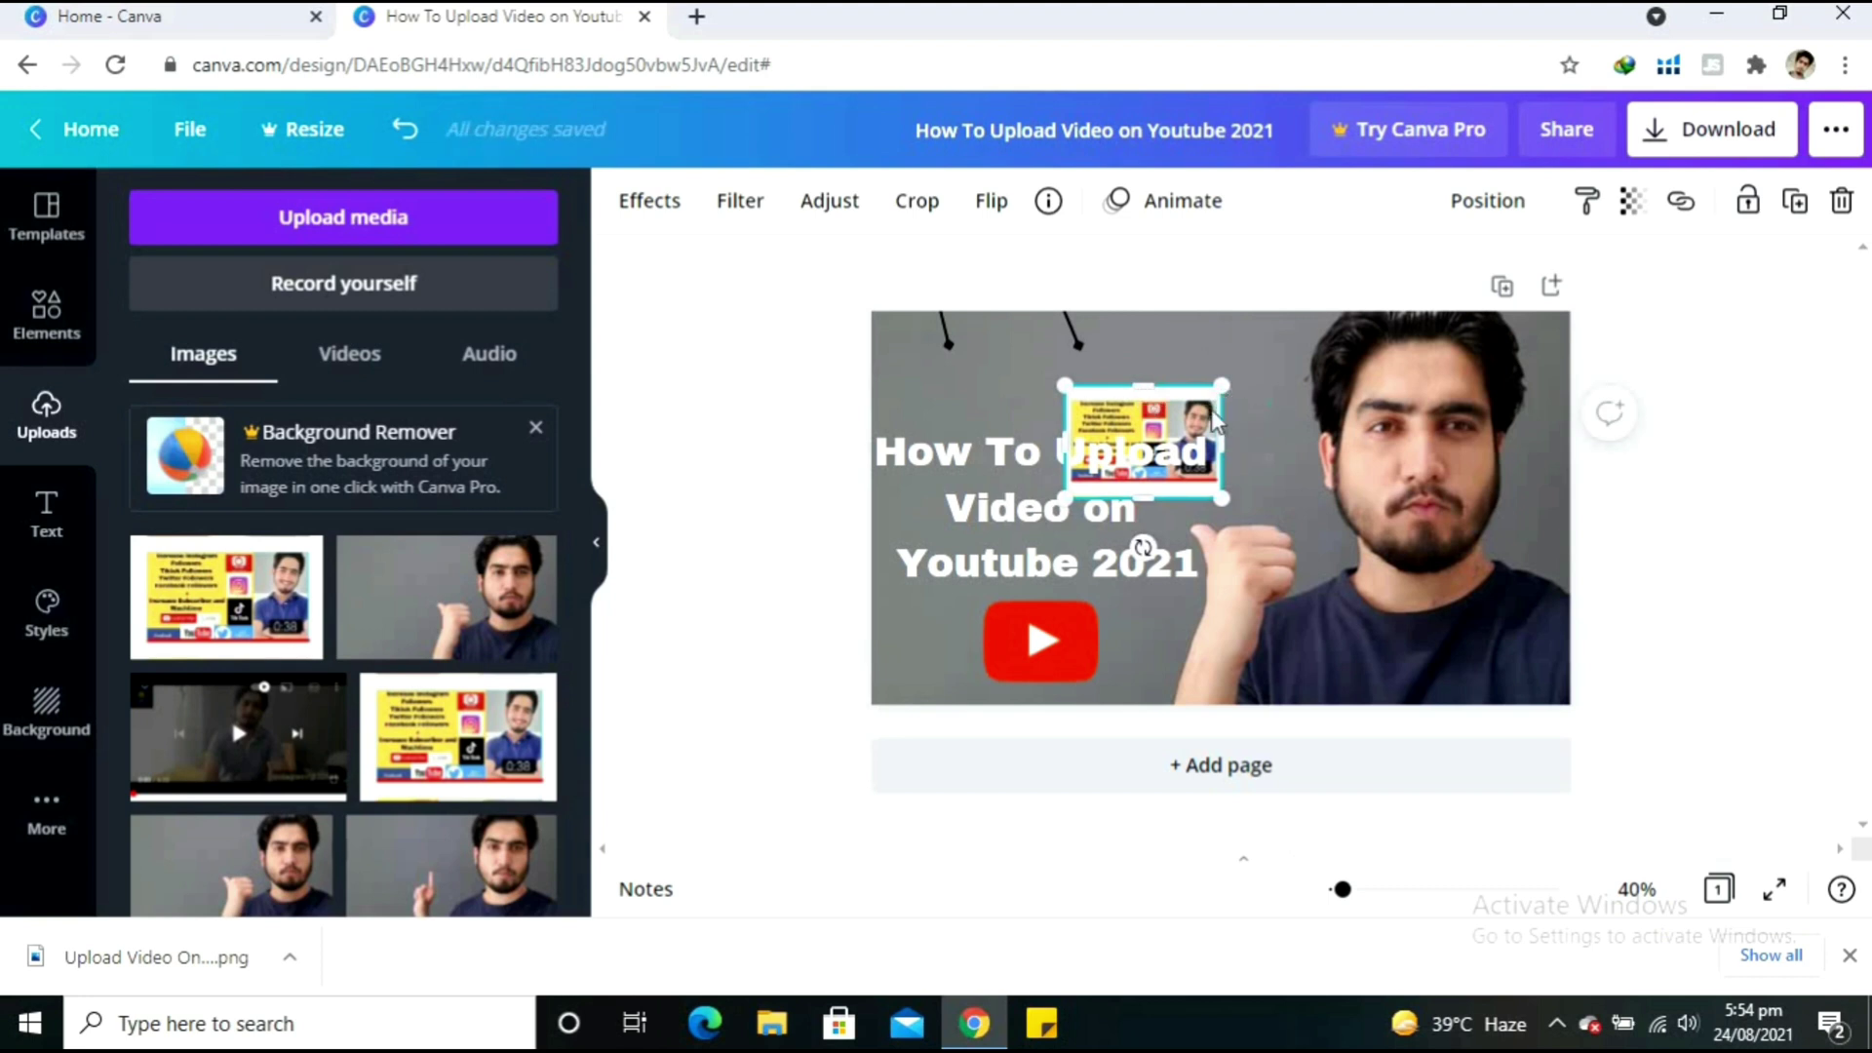
left_click(1248, 429)
left_click_drag(1183, 397, 1009, 366)
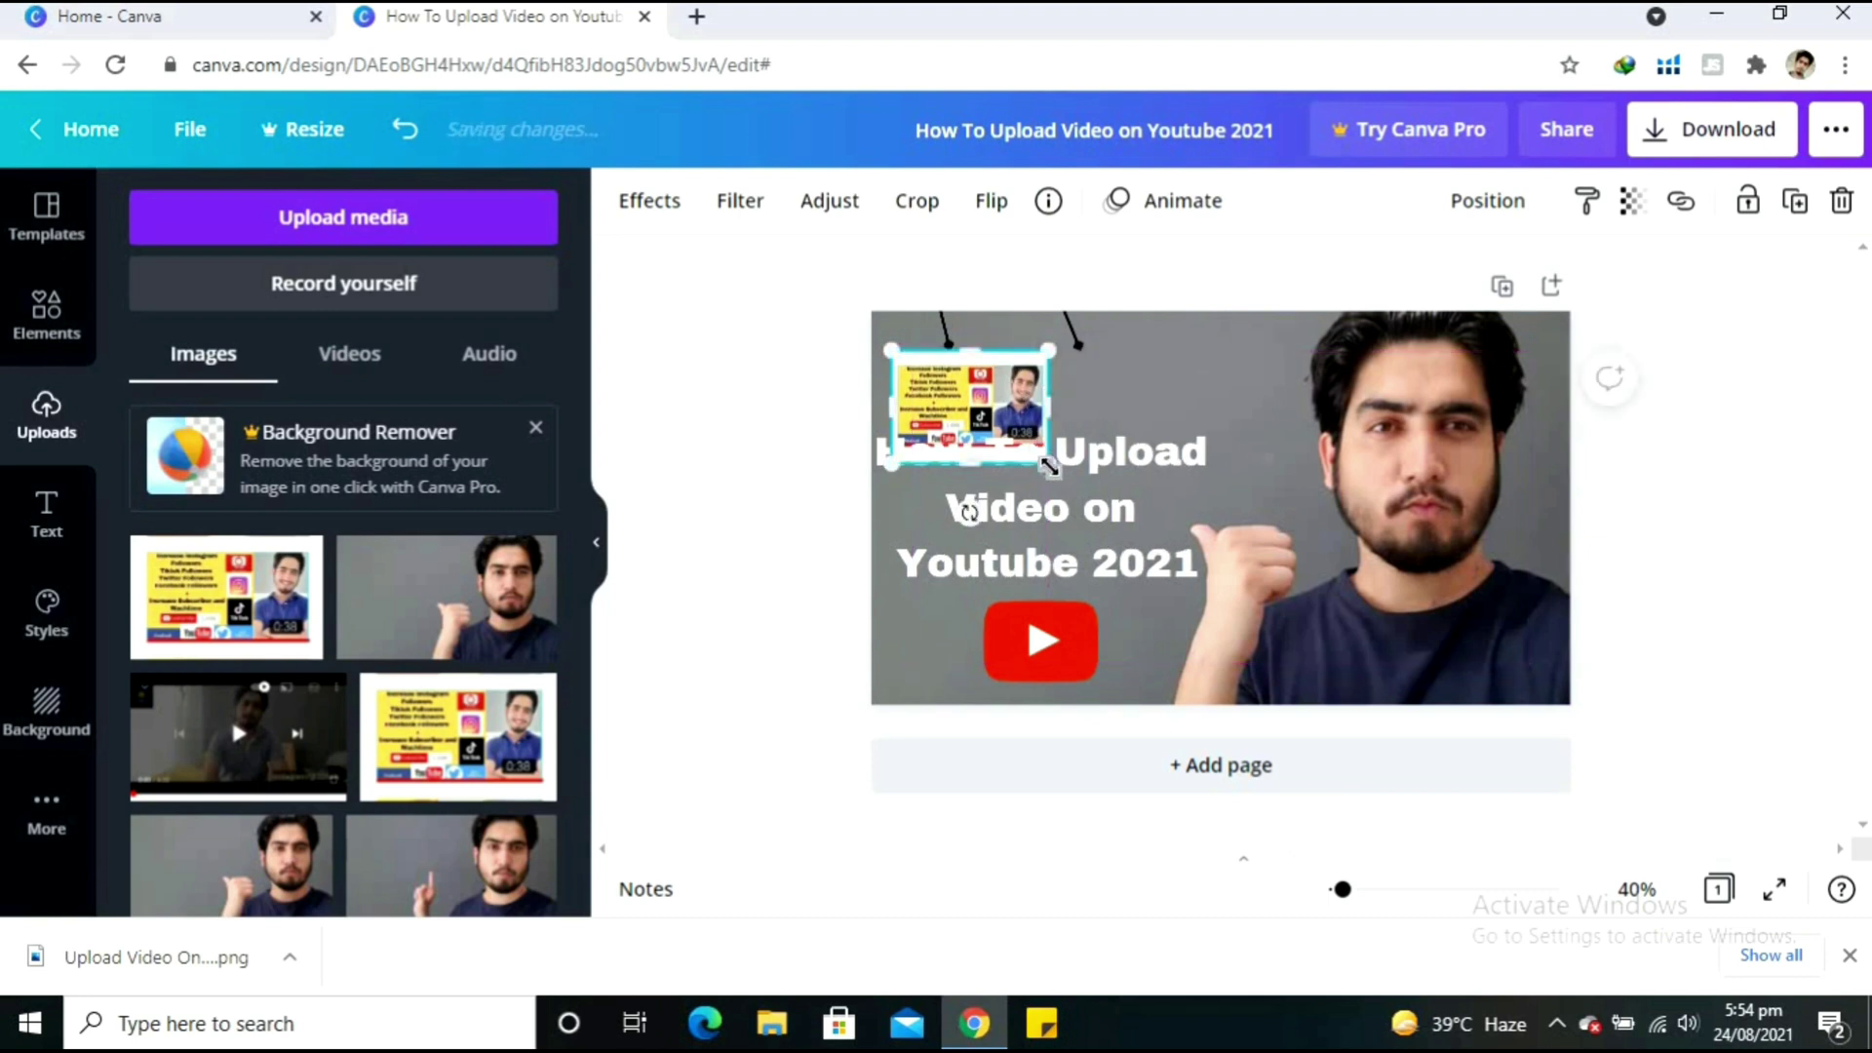
left_click_drag(1048, 462, 951, 369)
left_click(777, 548)
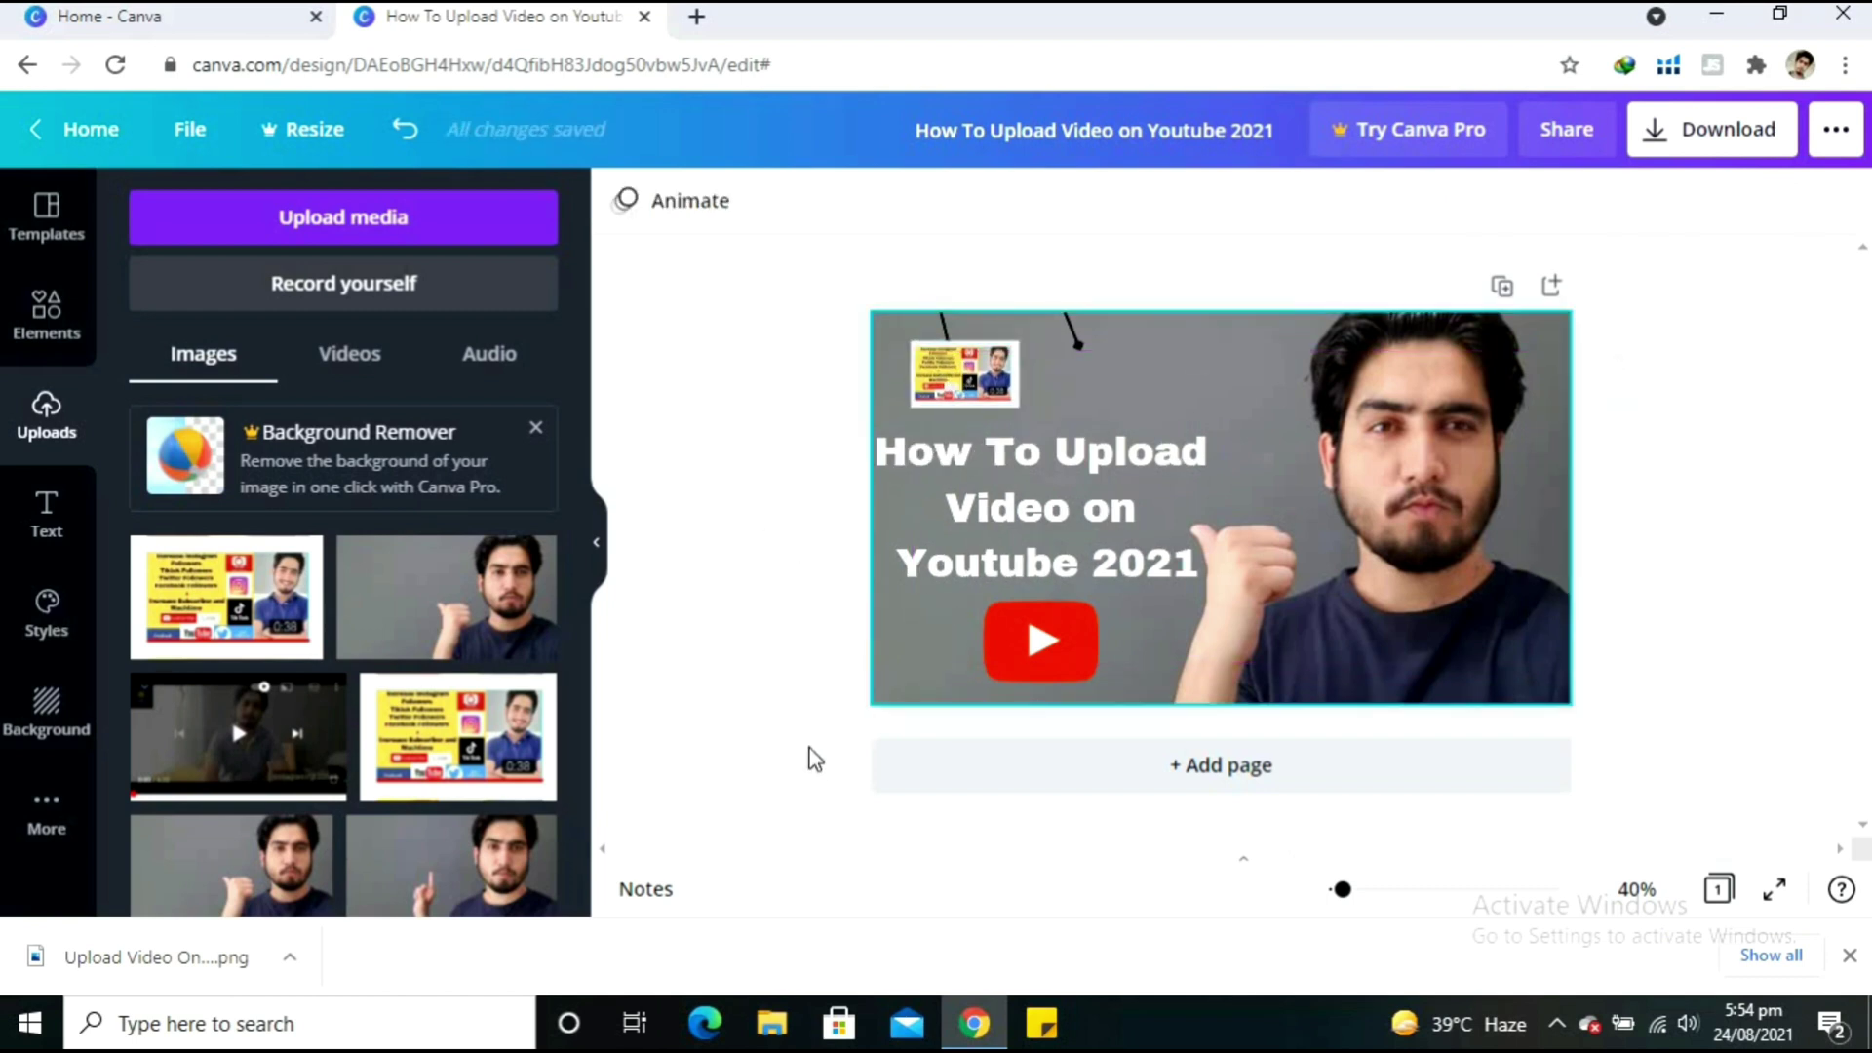
- Add the desktop image "vuss2 (2)", shrink it to match the first card and place it above the word "Upload"
left_click(960, 1020)
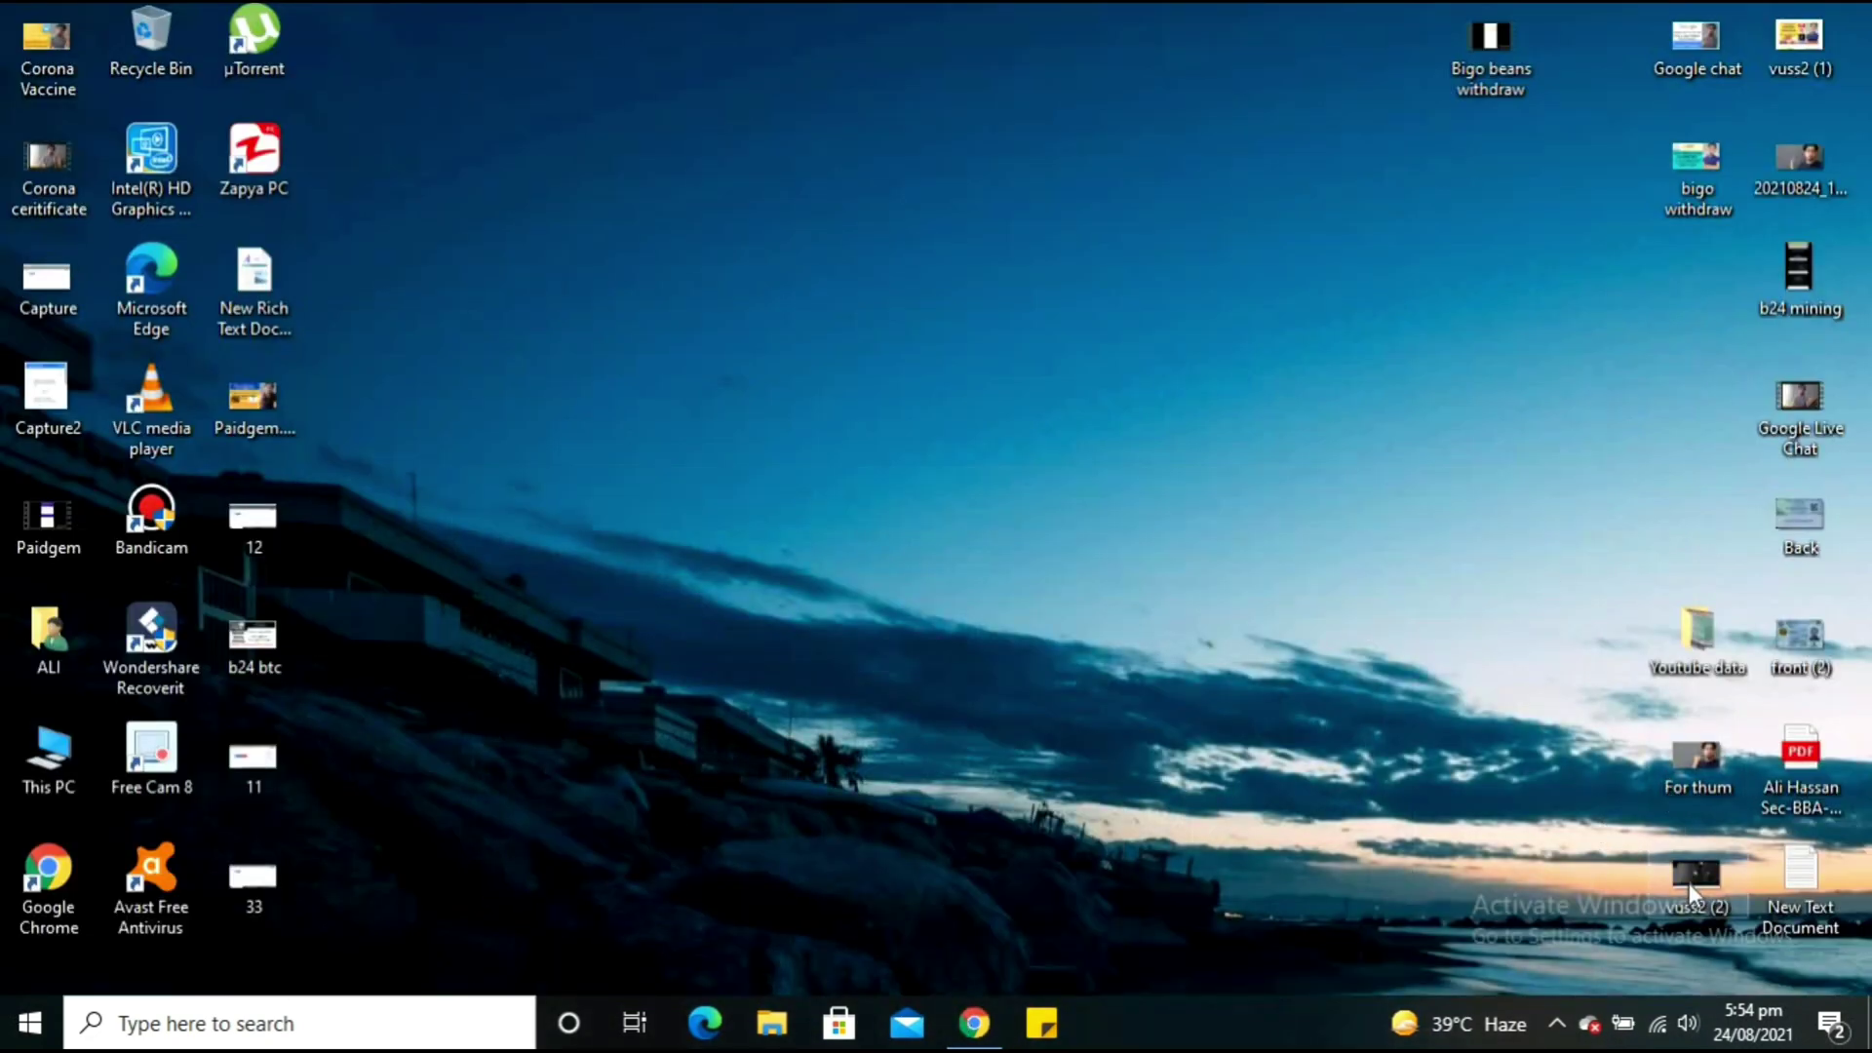
left_click_drag(1688, 881, 1082, 371)
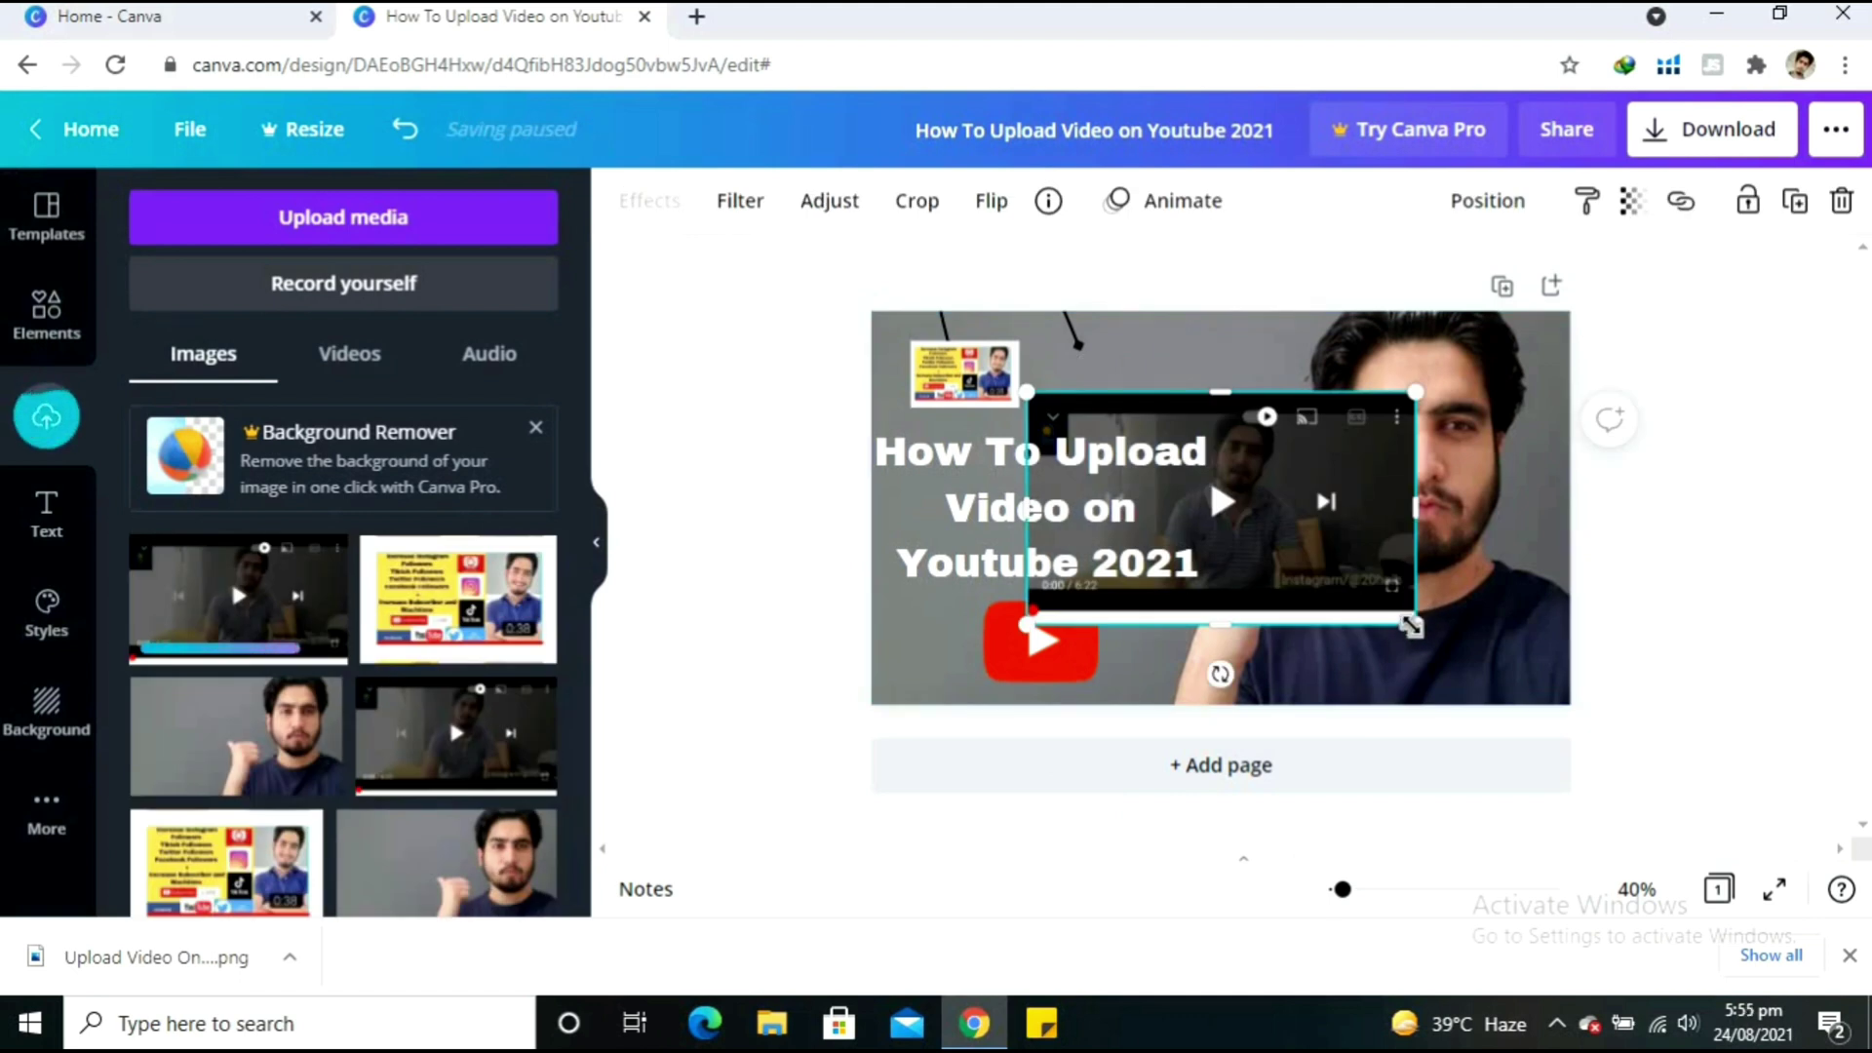
left_click_drag(1411, 625, 1165, 474)
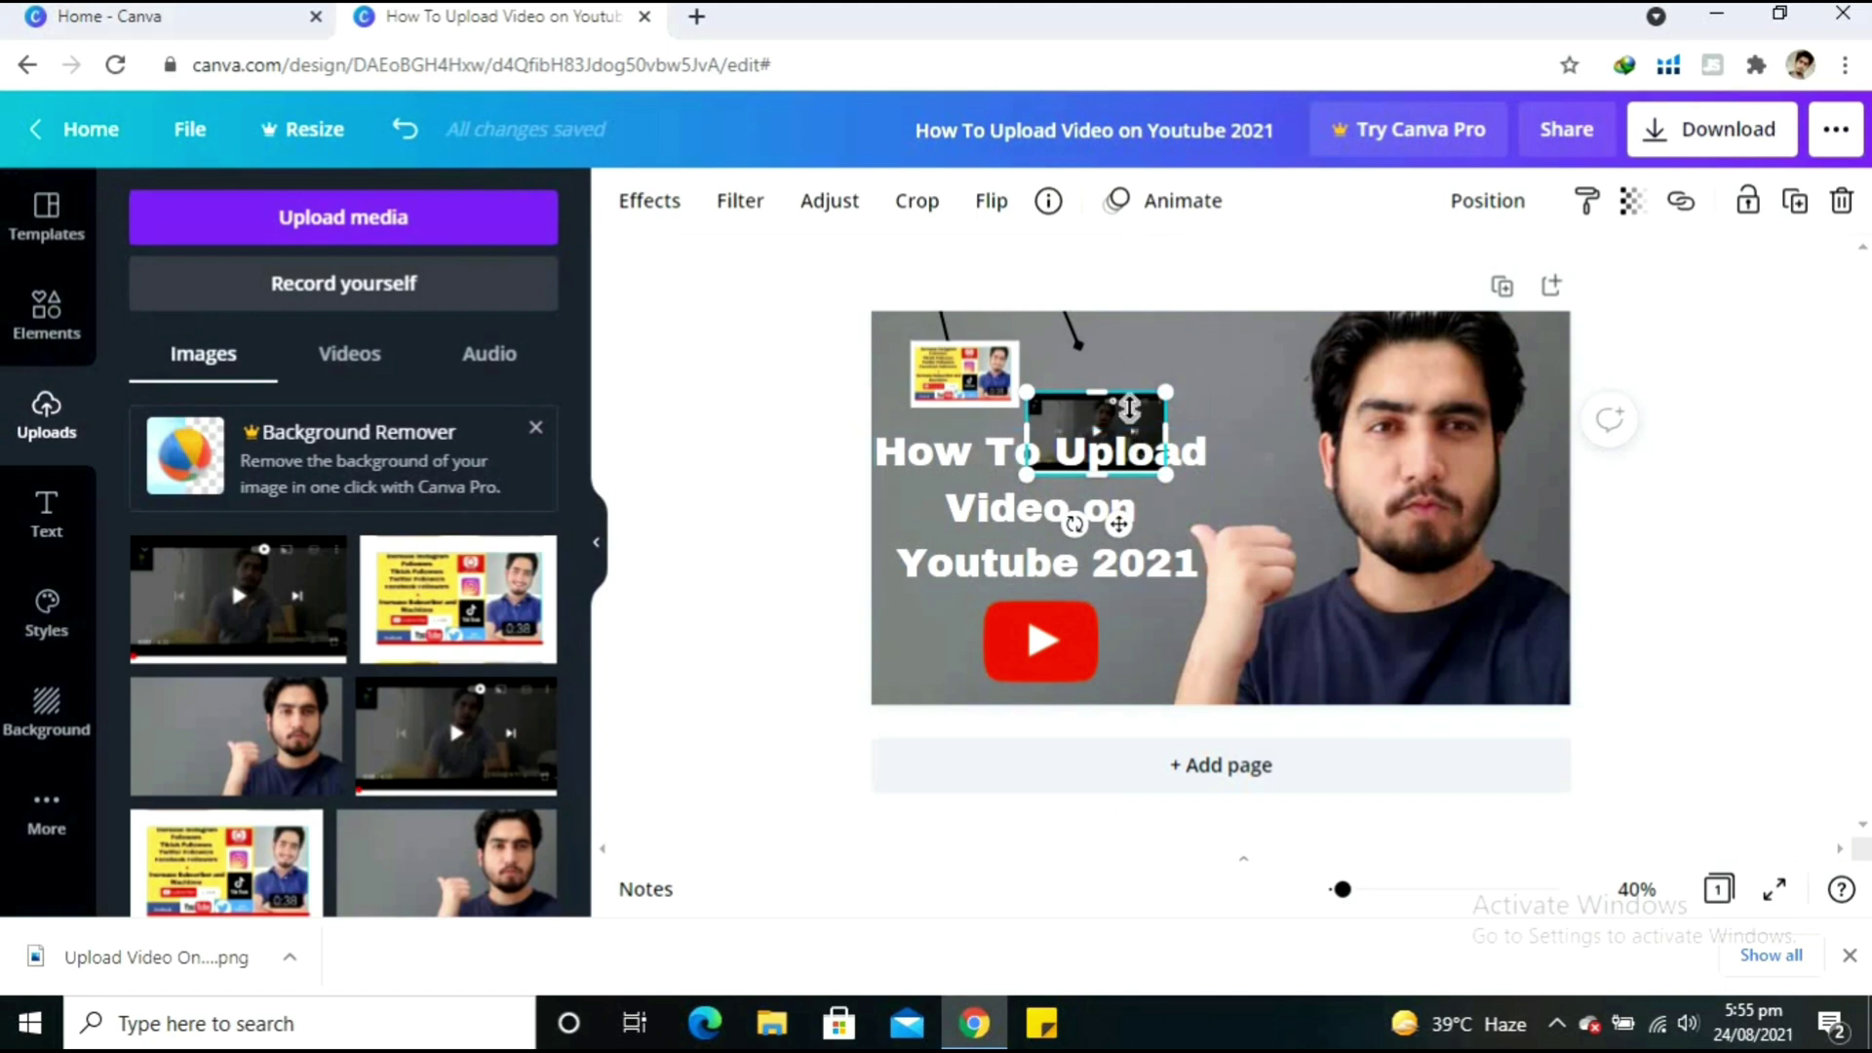
mouse_move(1180, 368)
left_mouse_down()
mouse_move(1144, 378)
mouse_move(1150, 355)
mouse_move(1155, 408)
mouse_move(1131, 375)
mouse_move(1162, 386)
left_mouse_up()
left_click(1267, 376)
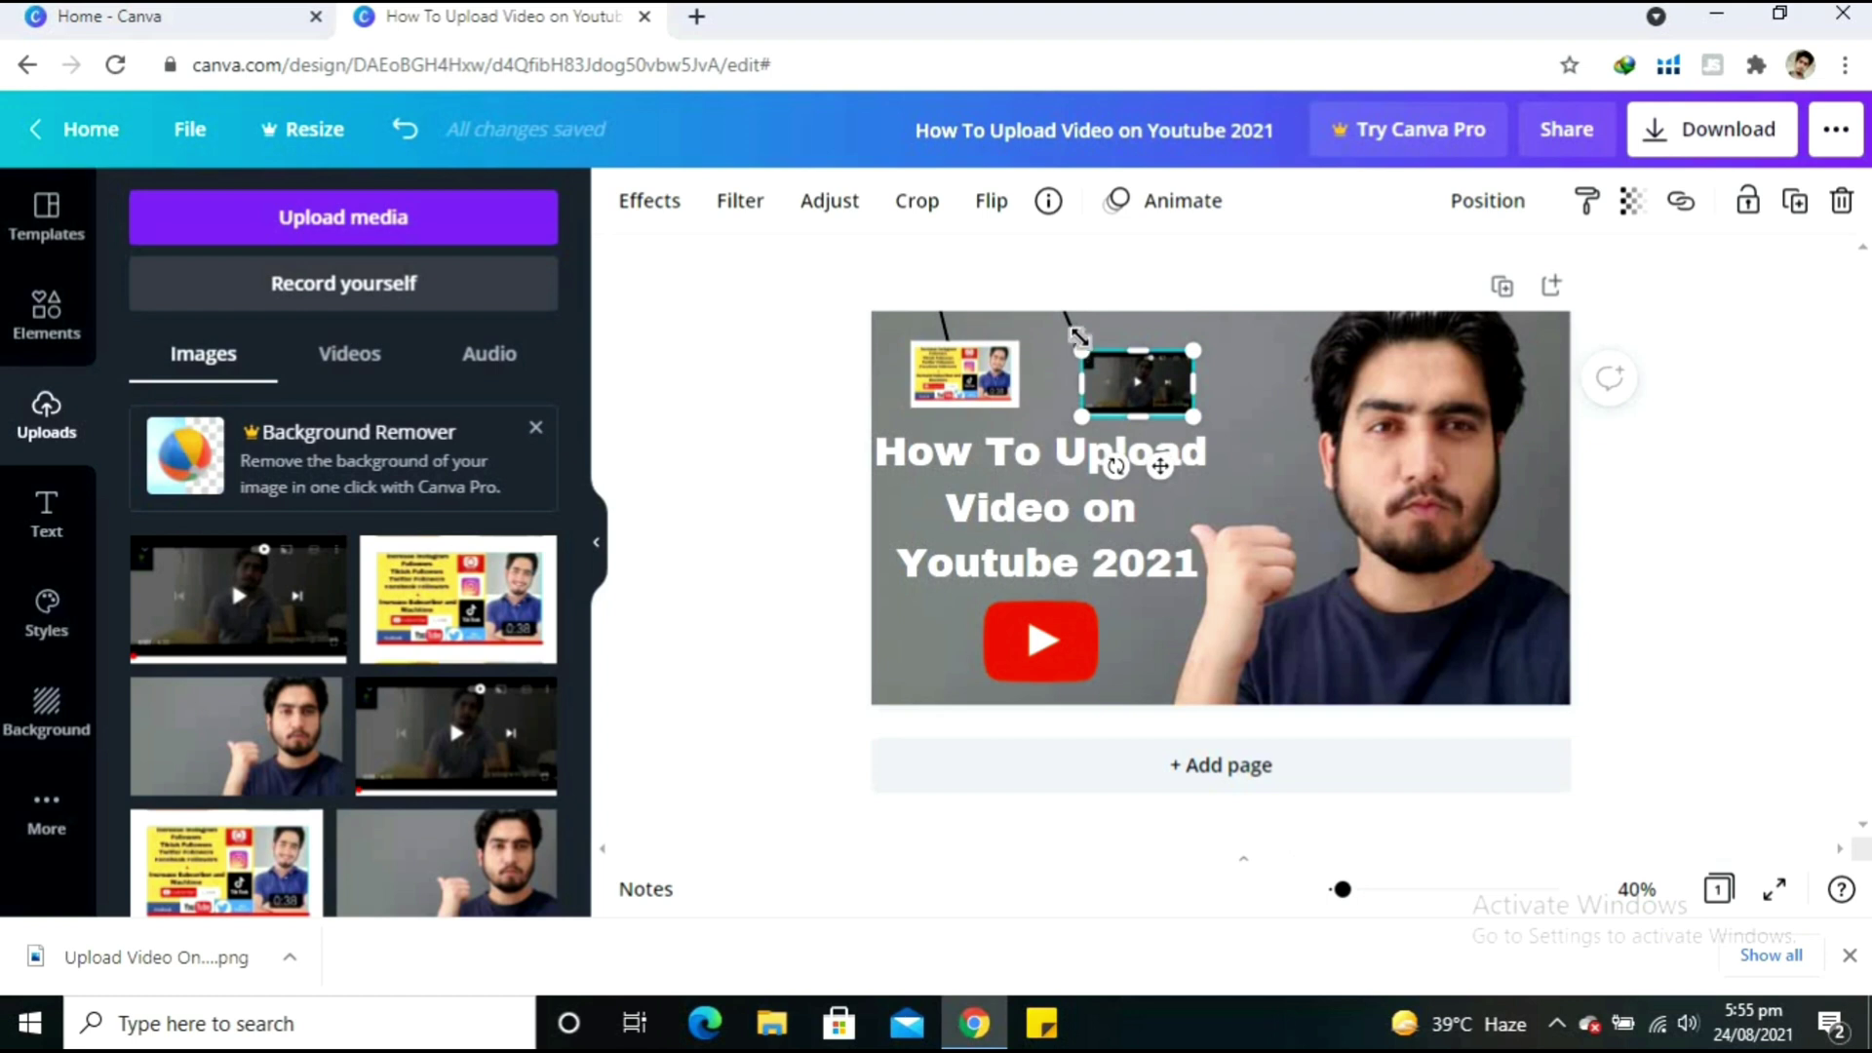
- Shift the second hanging line so its lower end meets the dark video card
left_click_drag(1078, 336, 1116, 333)
left_click(1231, 356)
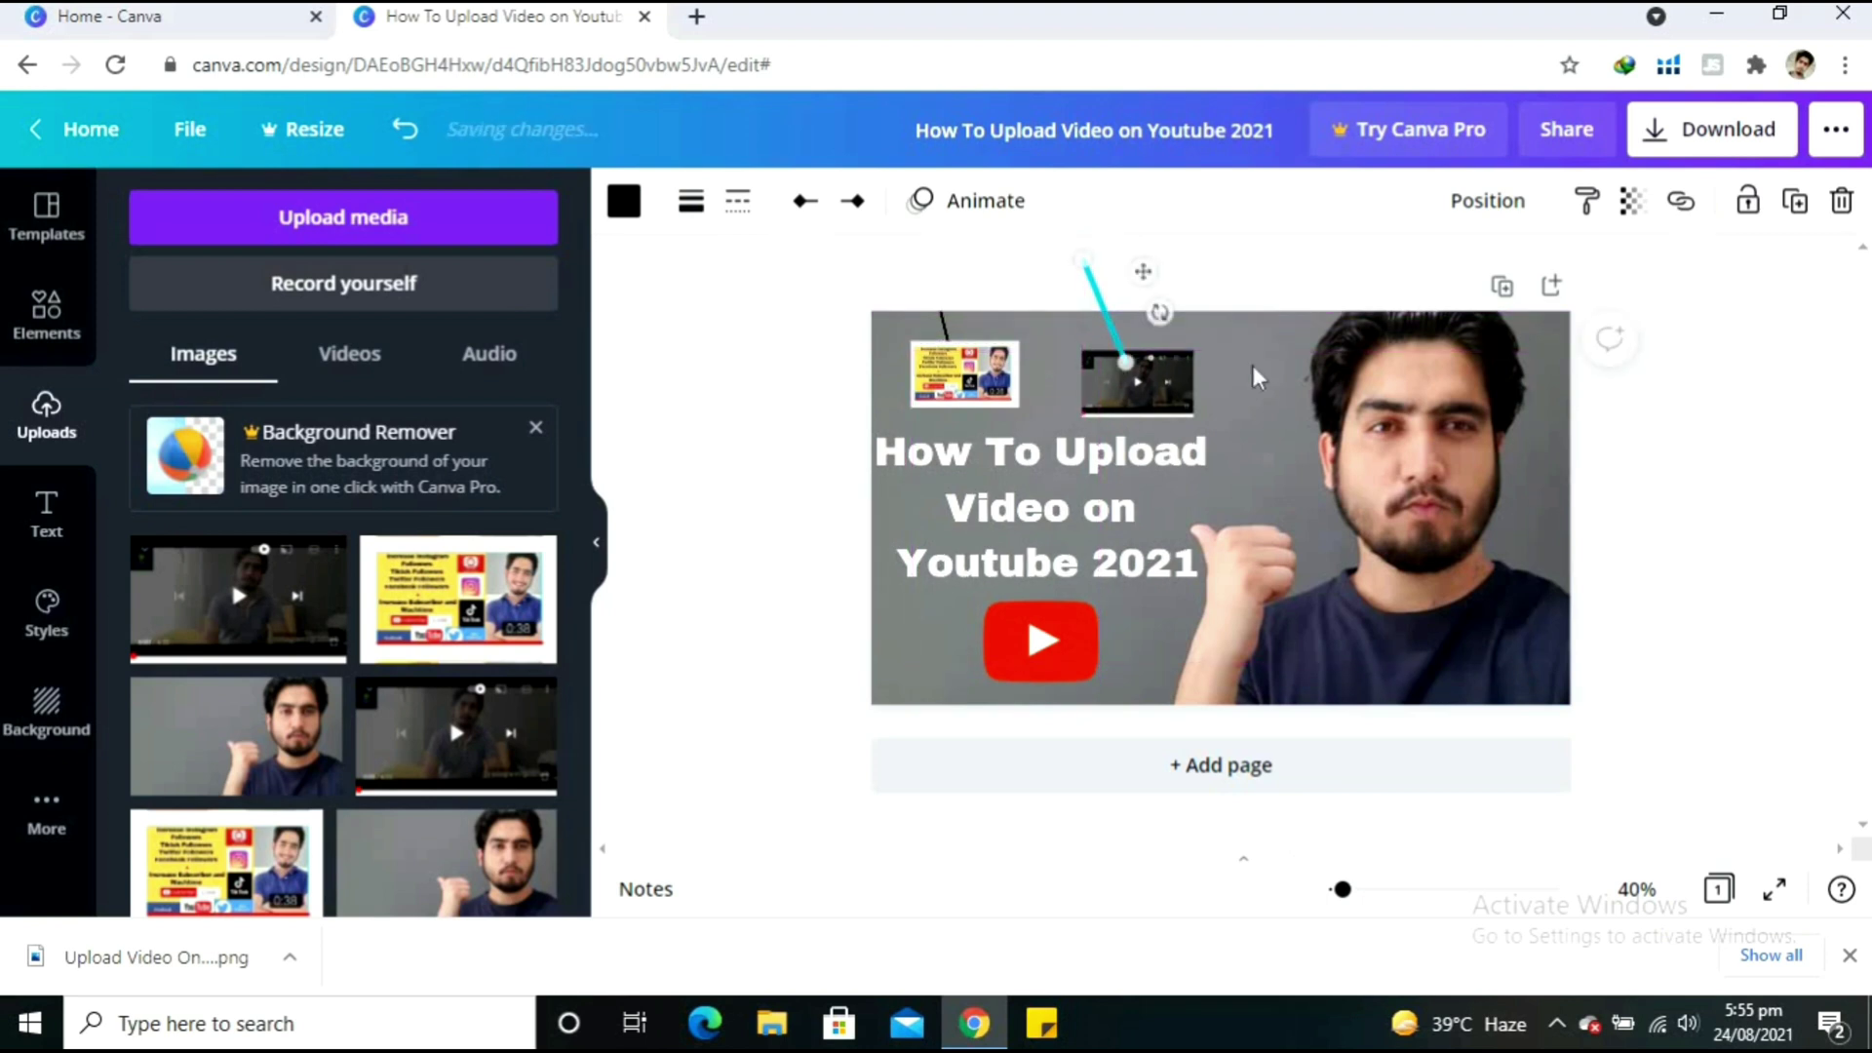
left_click(1257, 380)
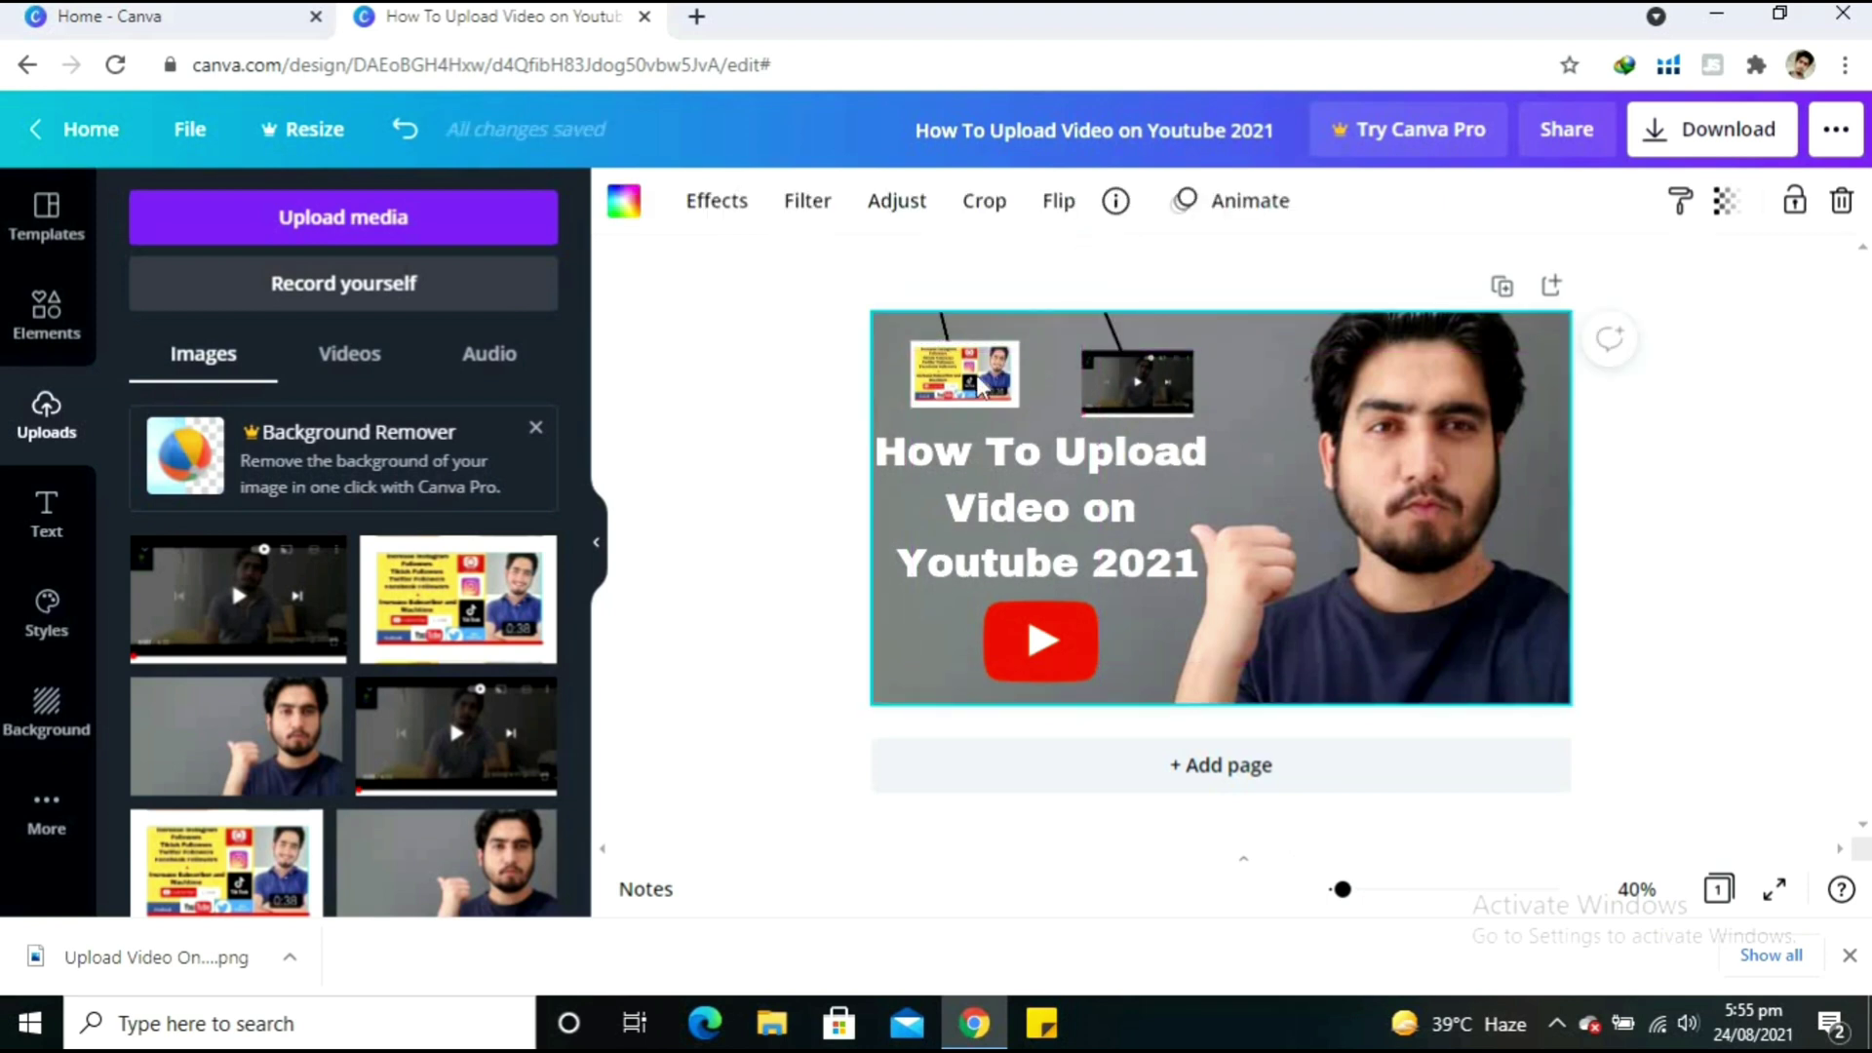
- Lower the yellow card level with the dark one and shift the first hanging line to meet its top centre
left_click_drag(982, 387, 966, 394)
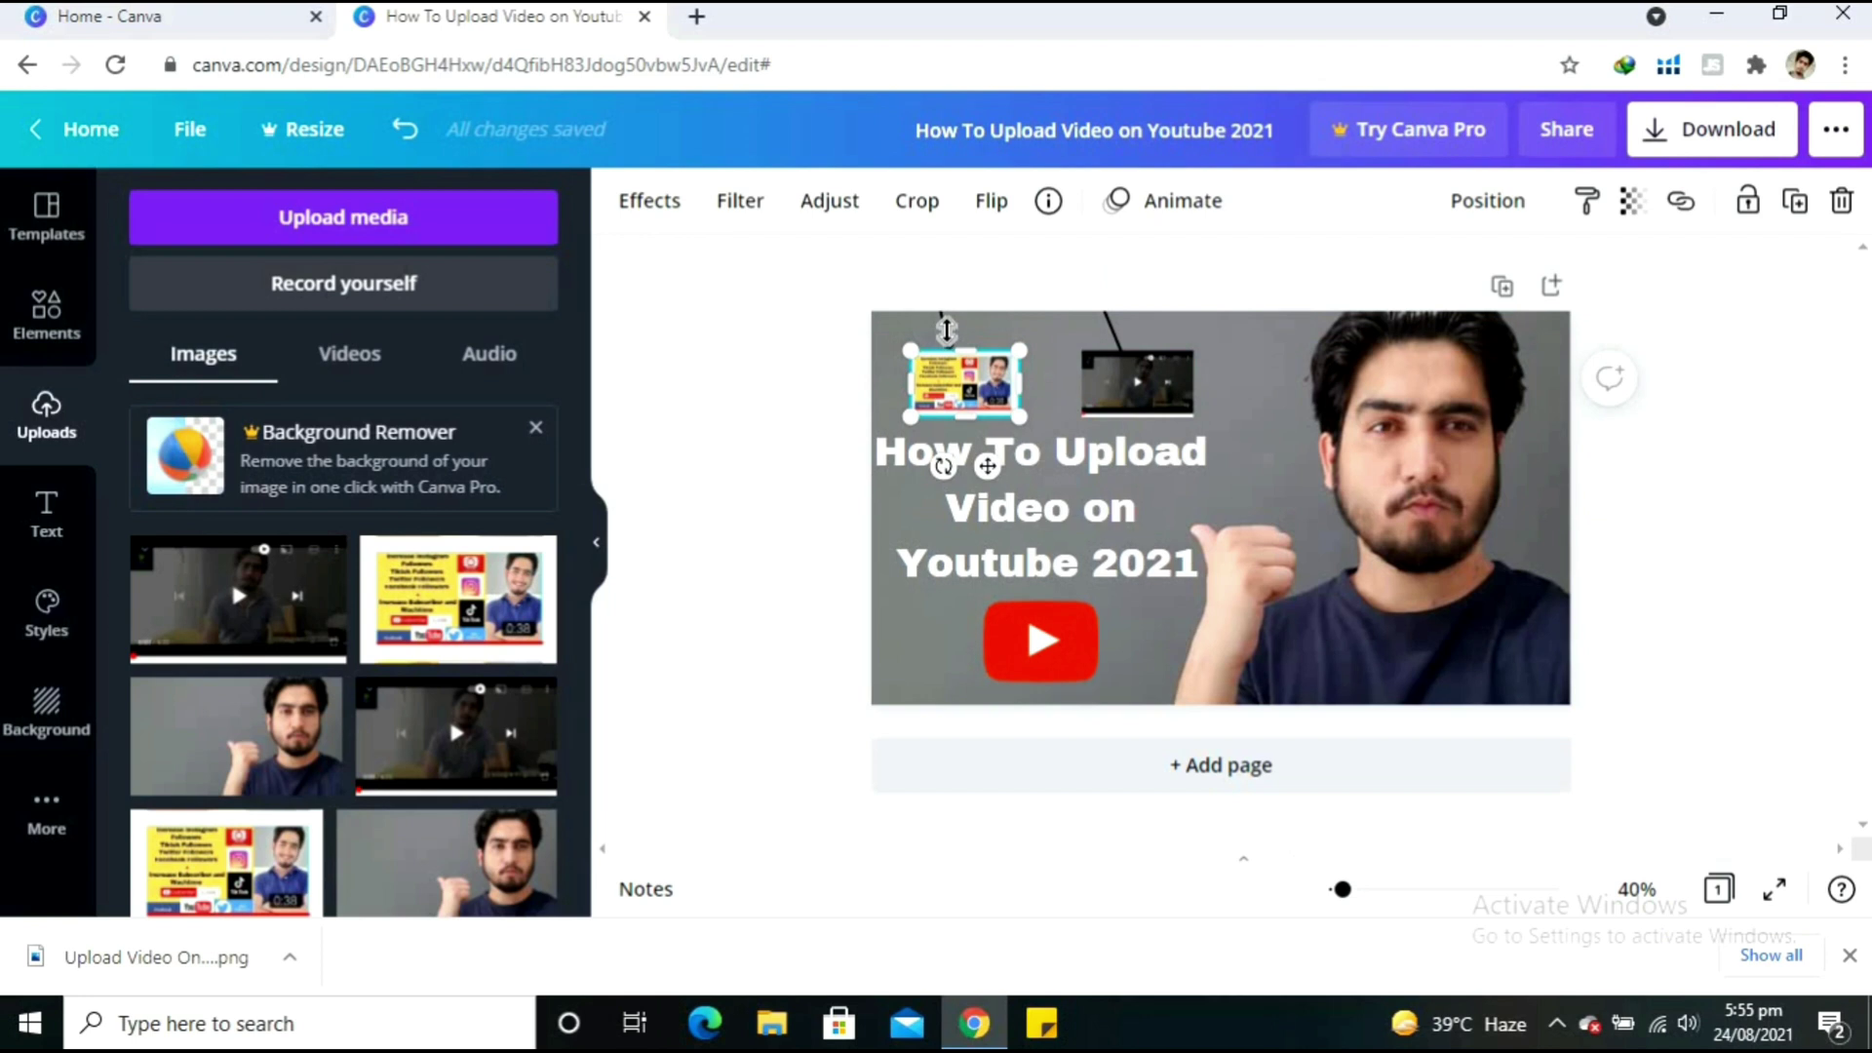
left_click(851, 363)
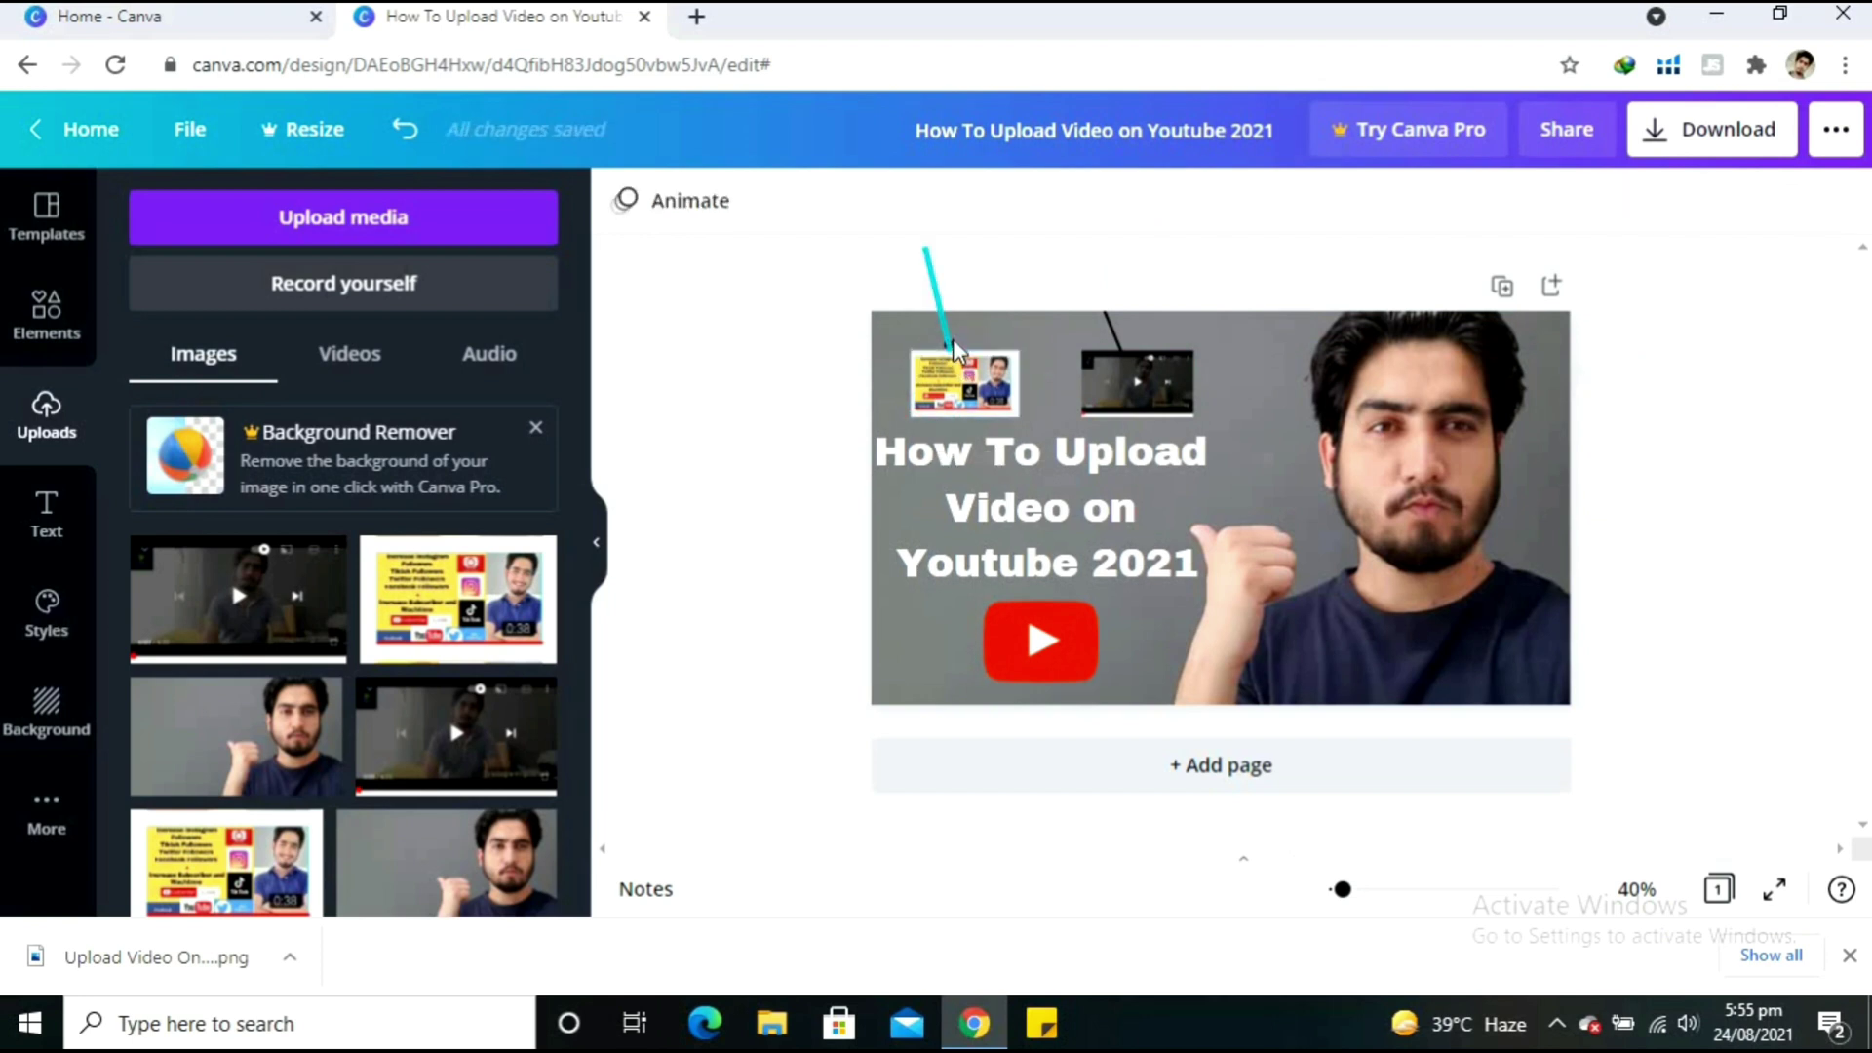
left_click(952, 337)
left_click_drag(960, 343, 965, 348)
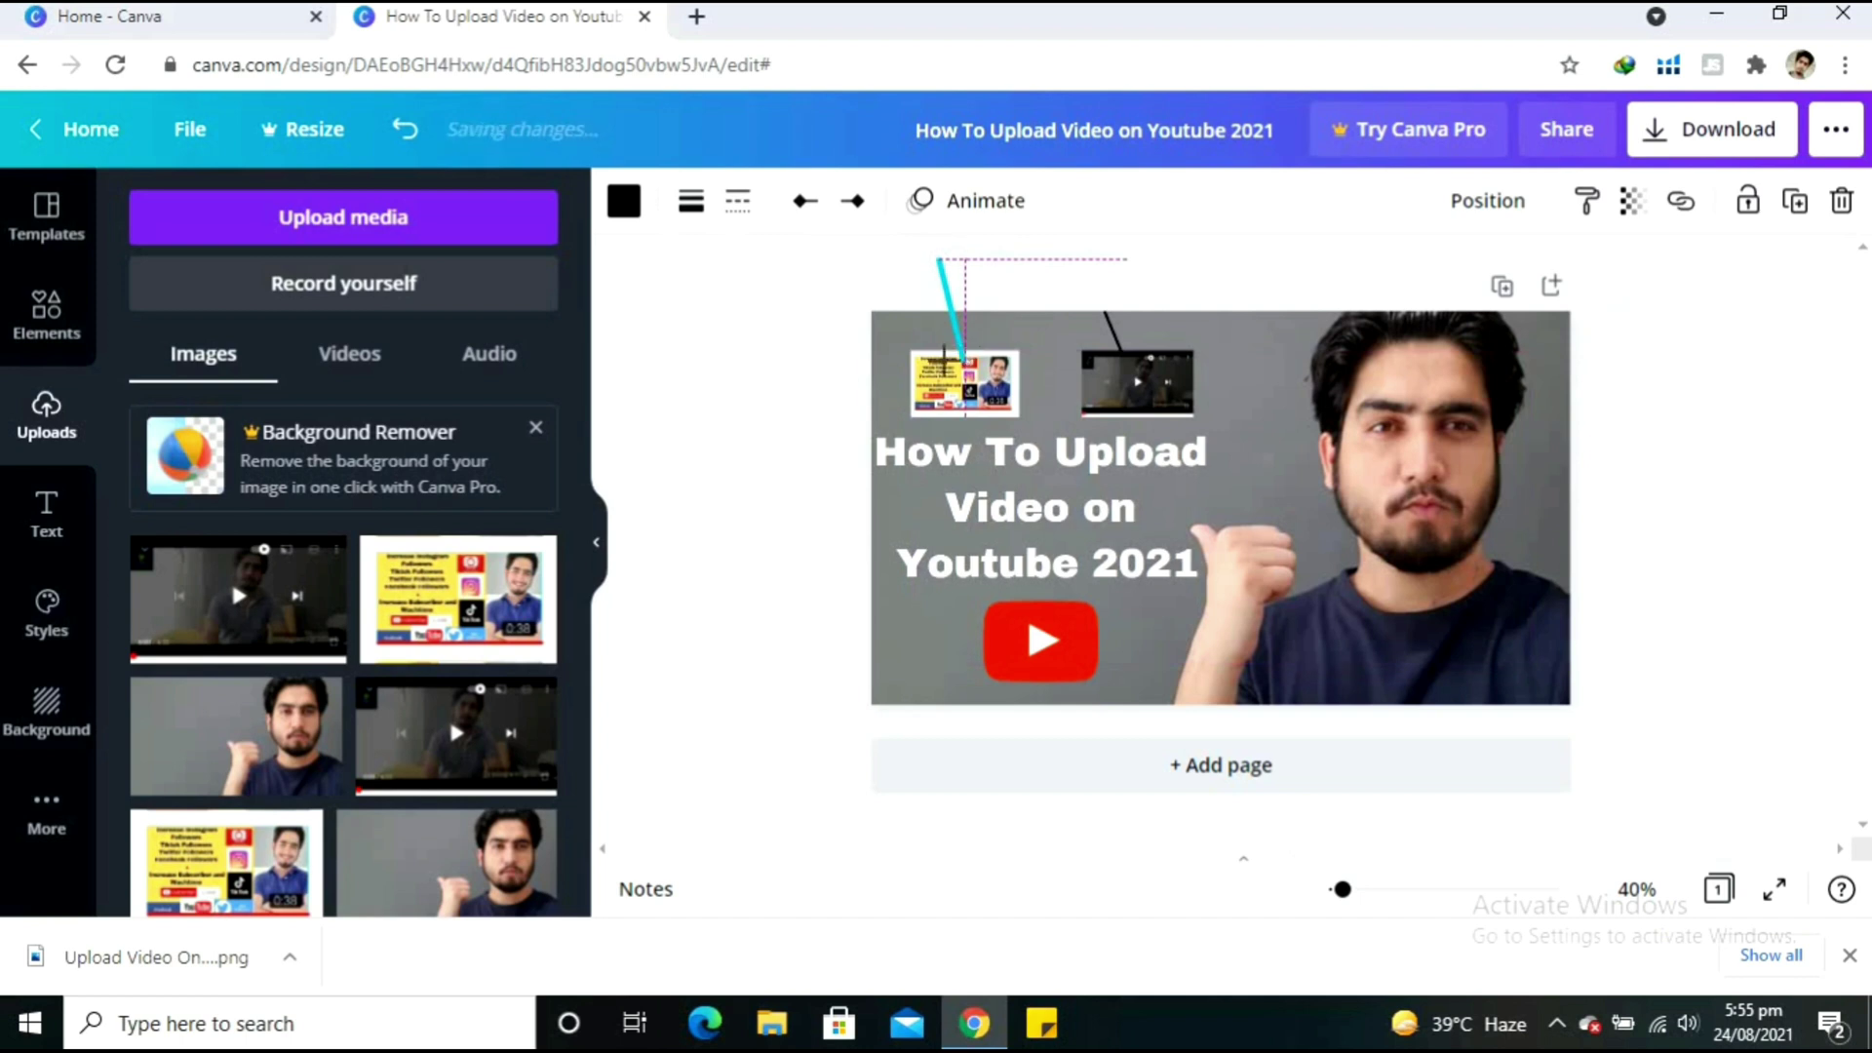
left_click(795, 367)
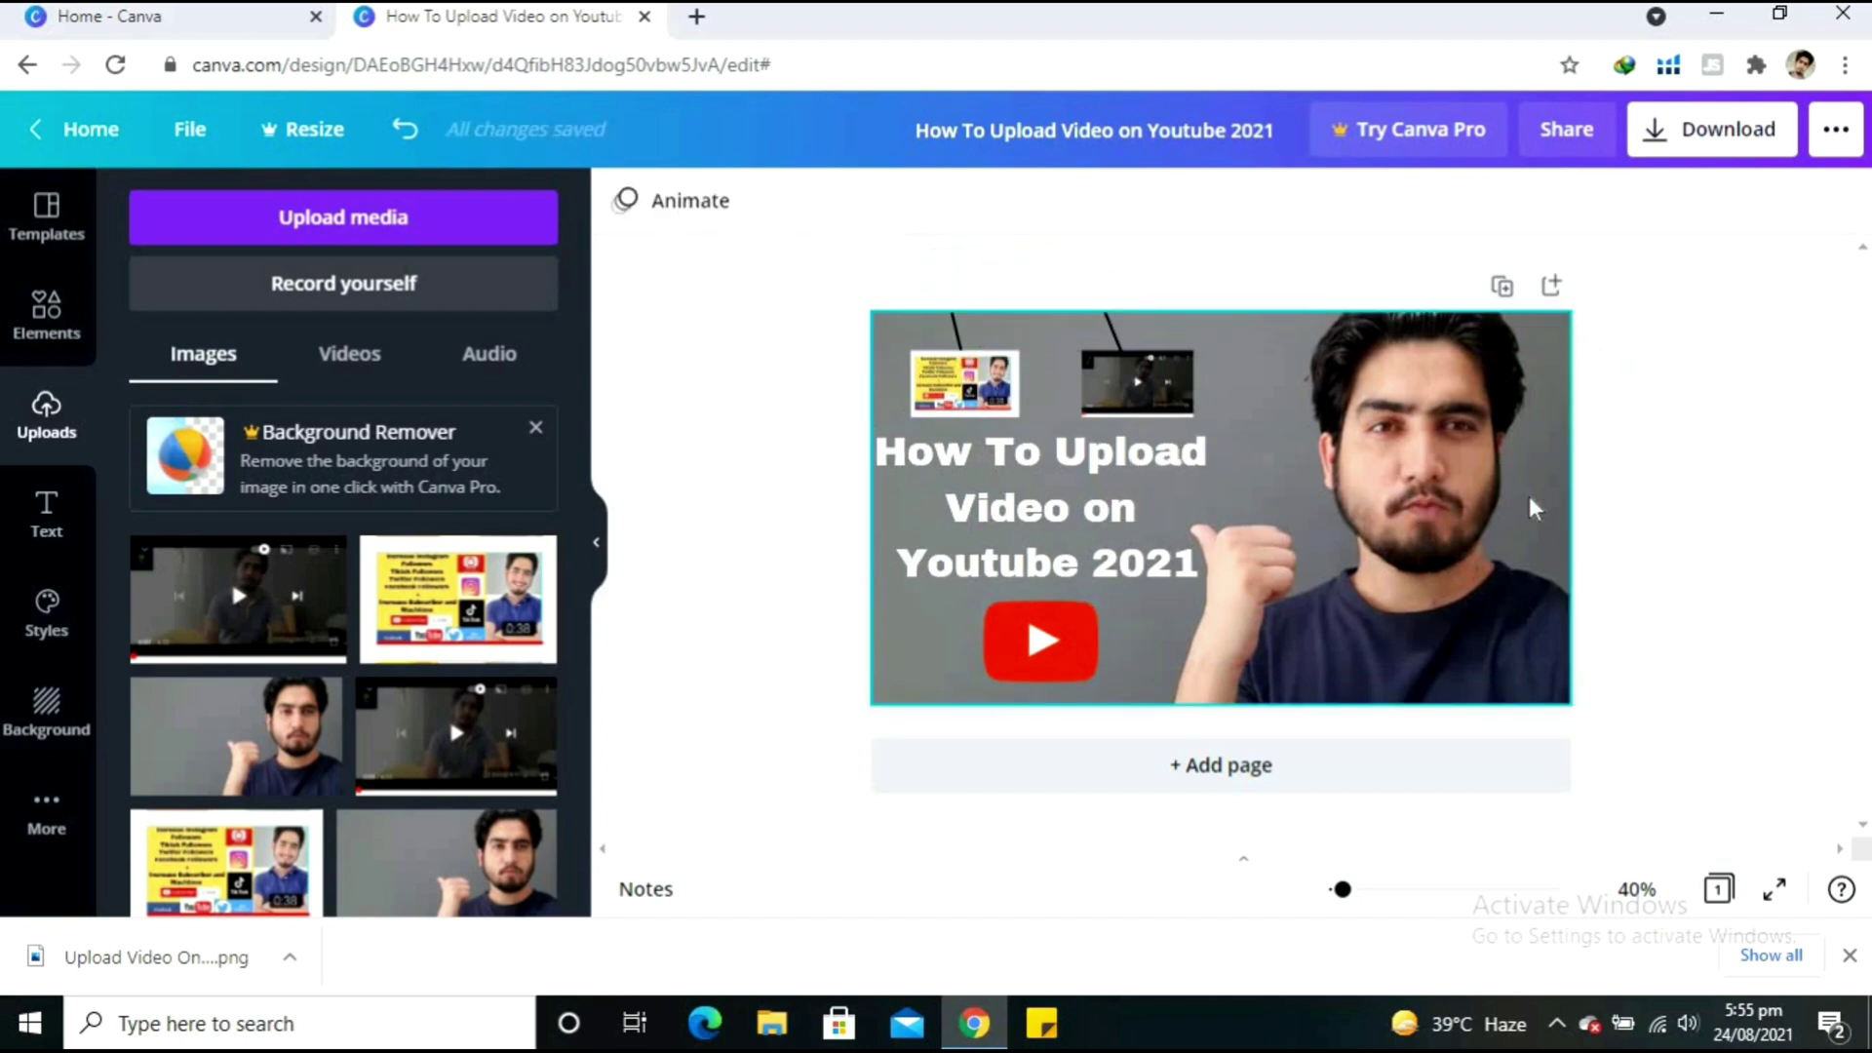
- Move the heading slightly down between the hanging cards and the logo, with its text near the page's left edge
left_click_drag(1107, 483, 1119, 494)
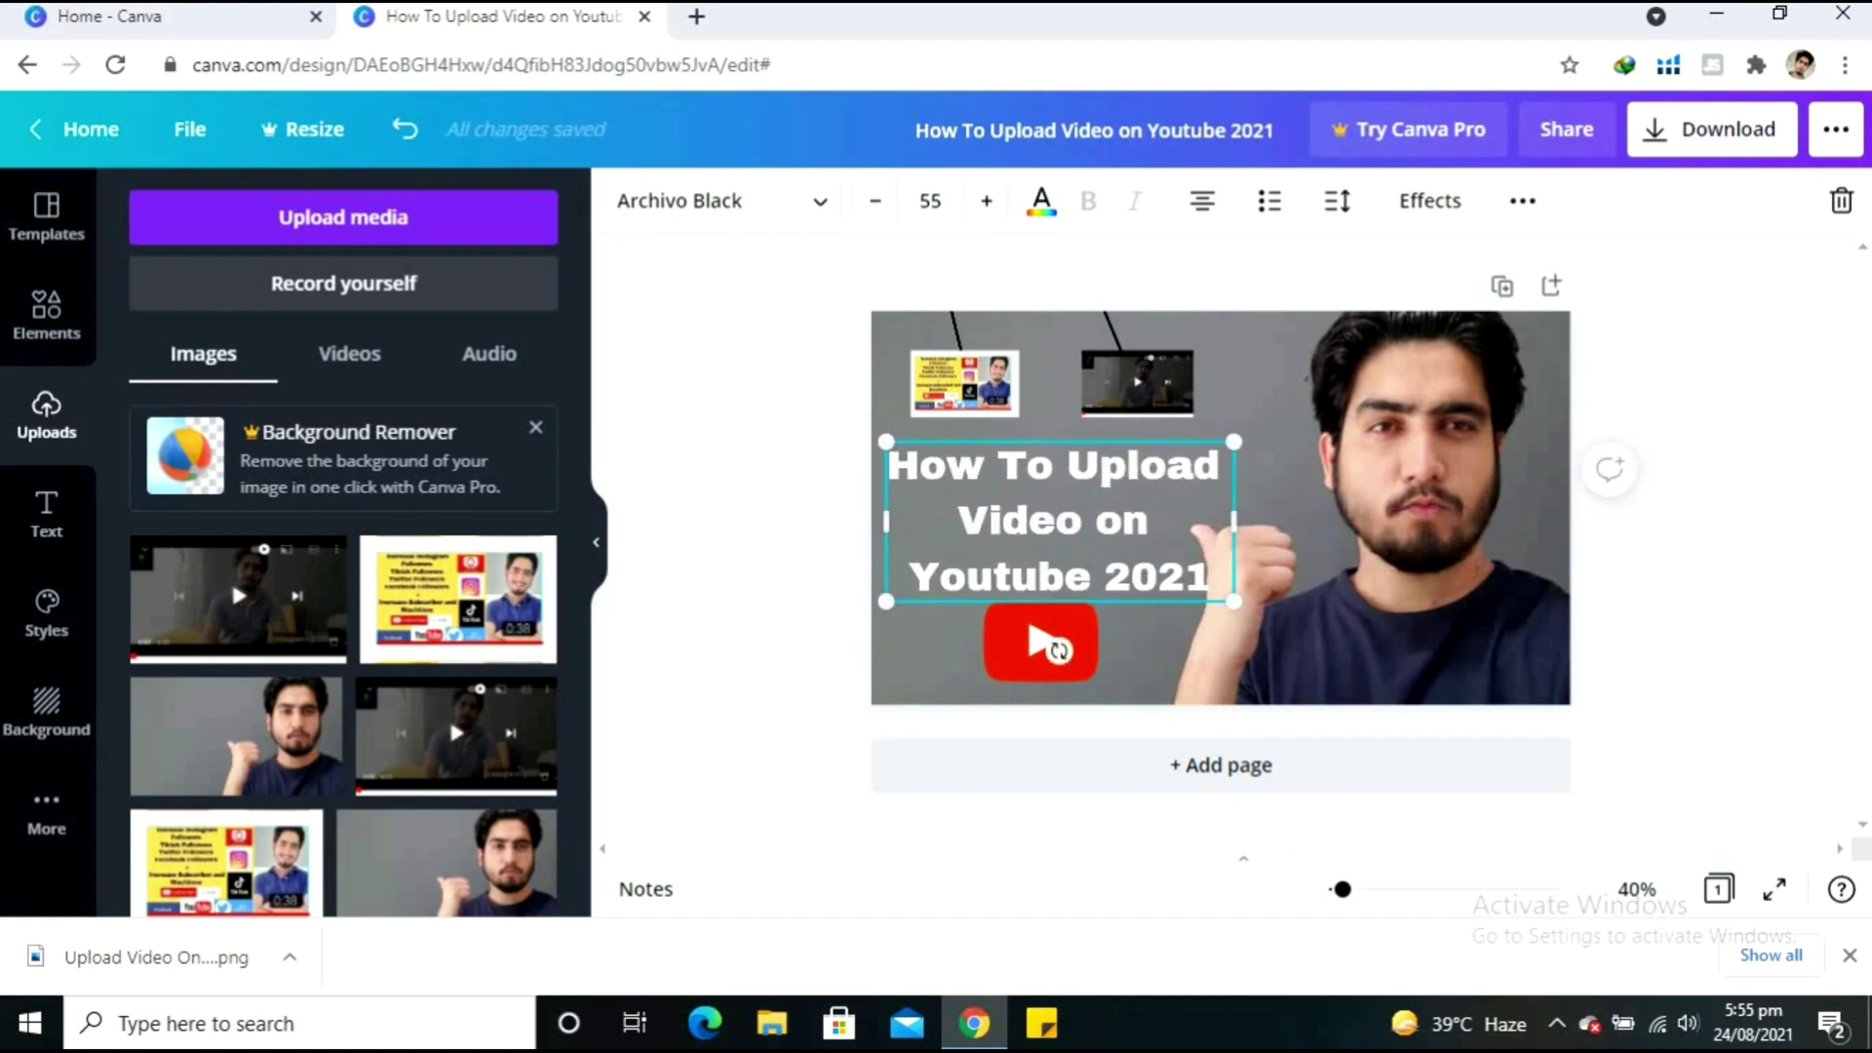
left_click(1808, 492)
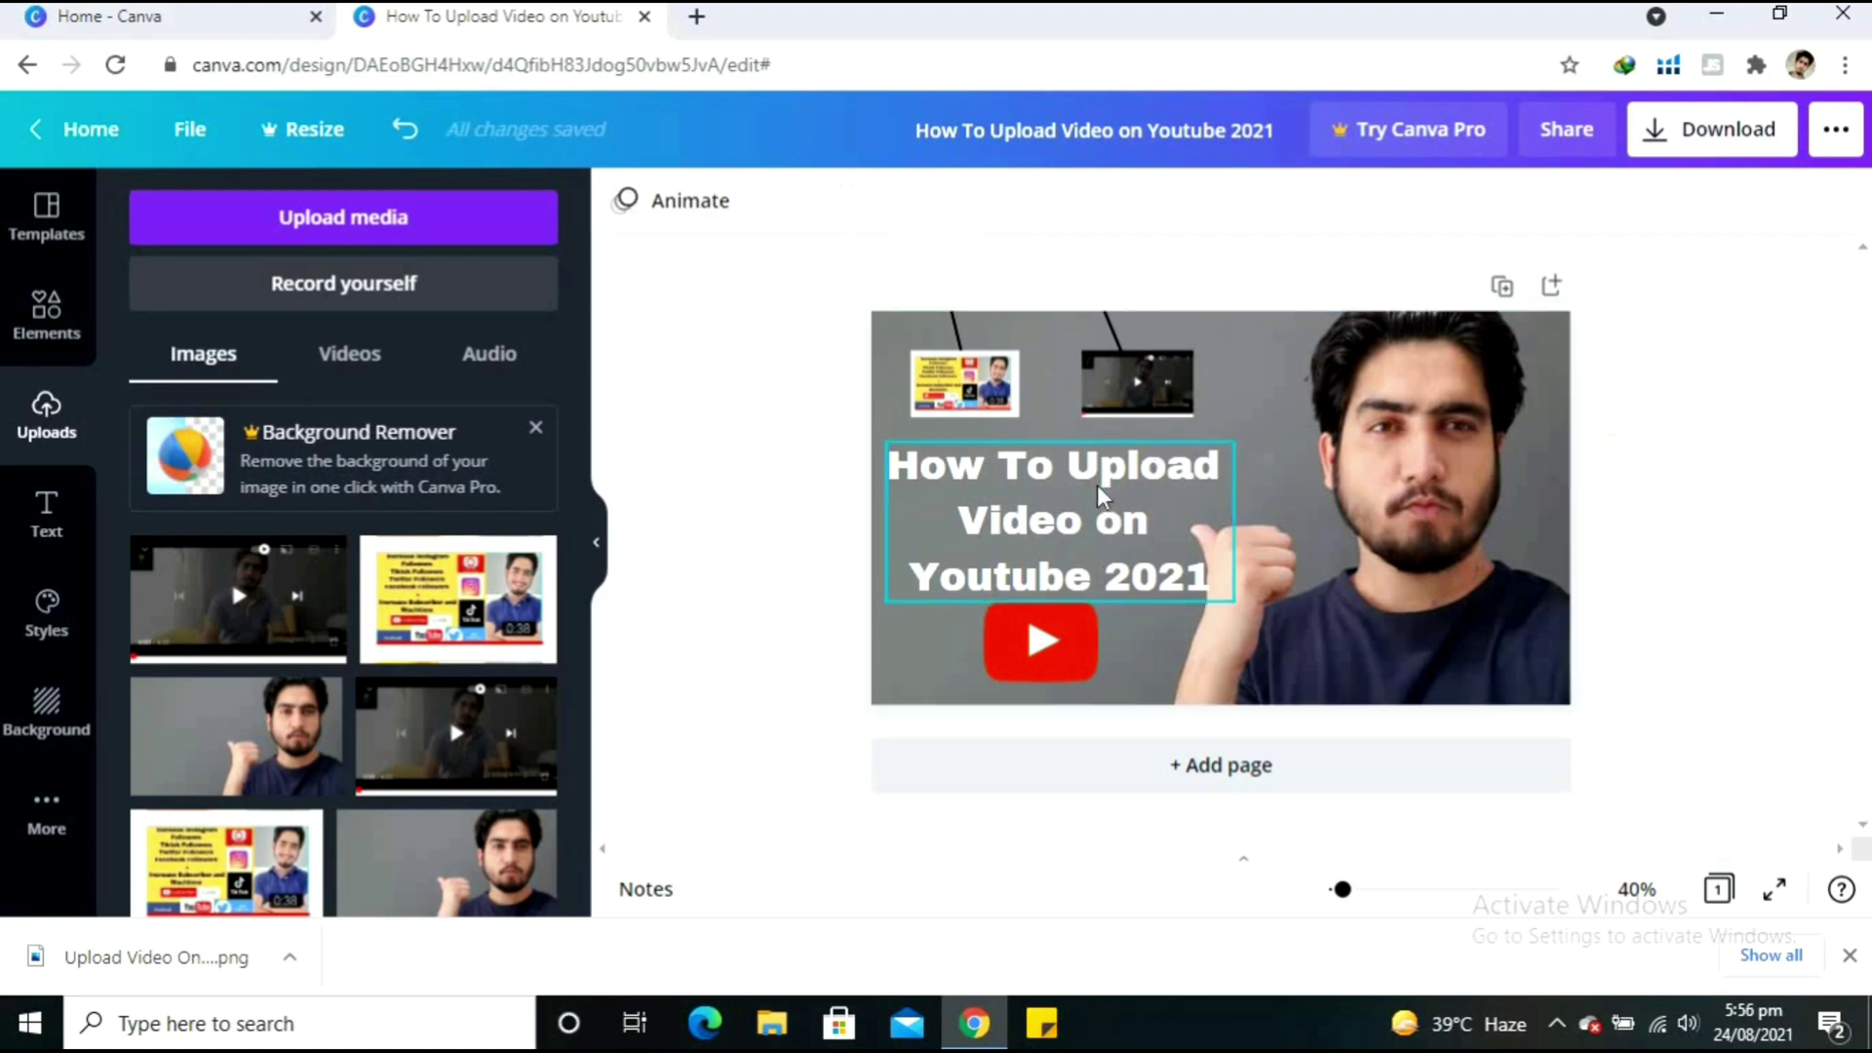
left_click_drag(1092, 481, 1088, 479)
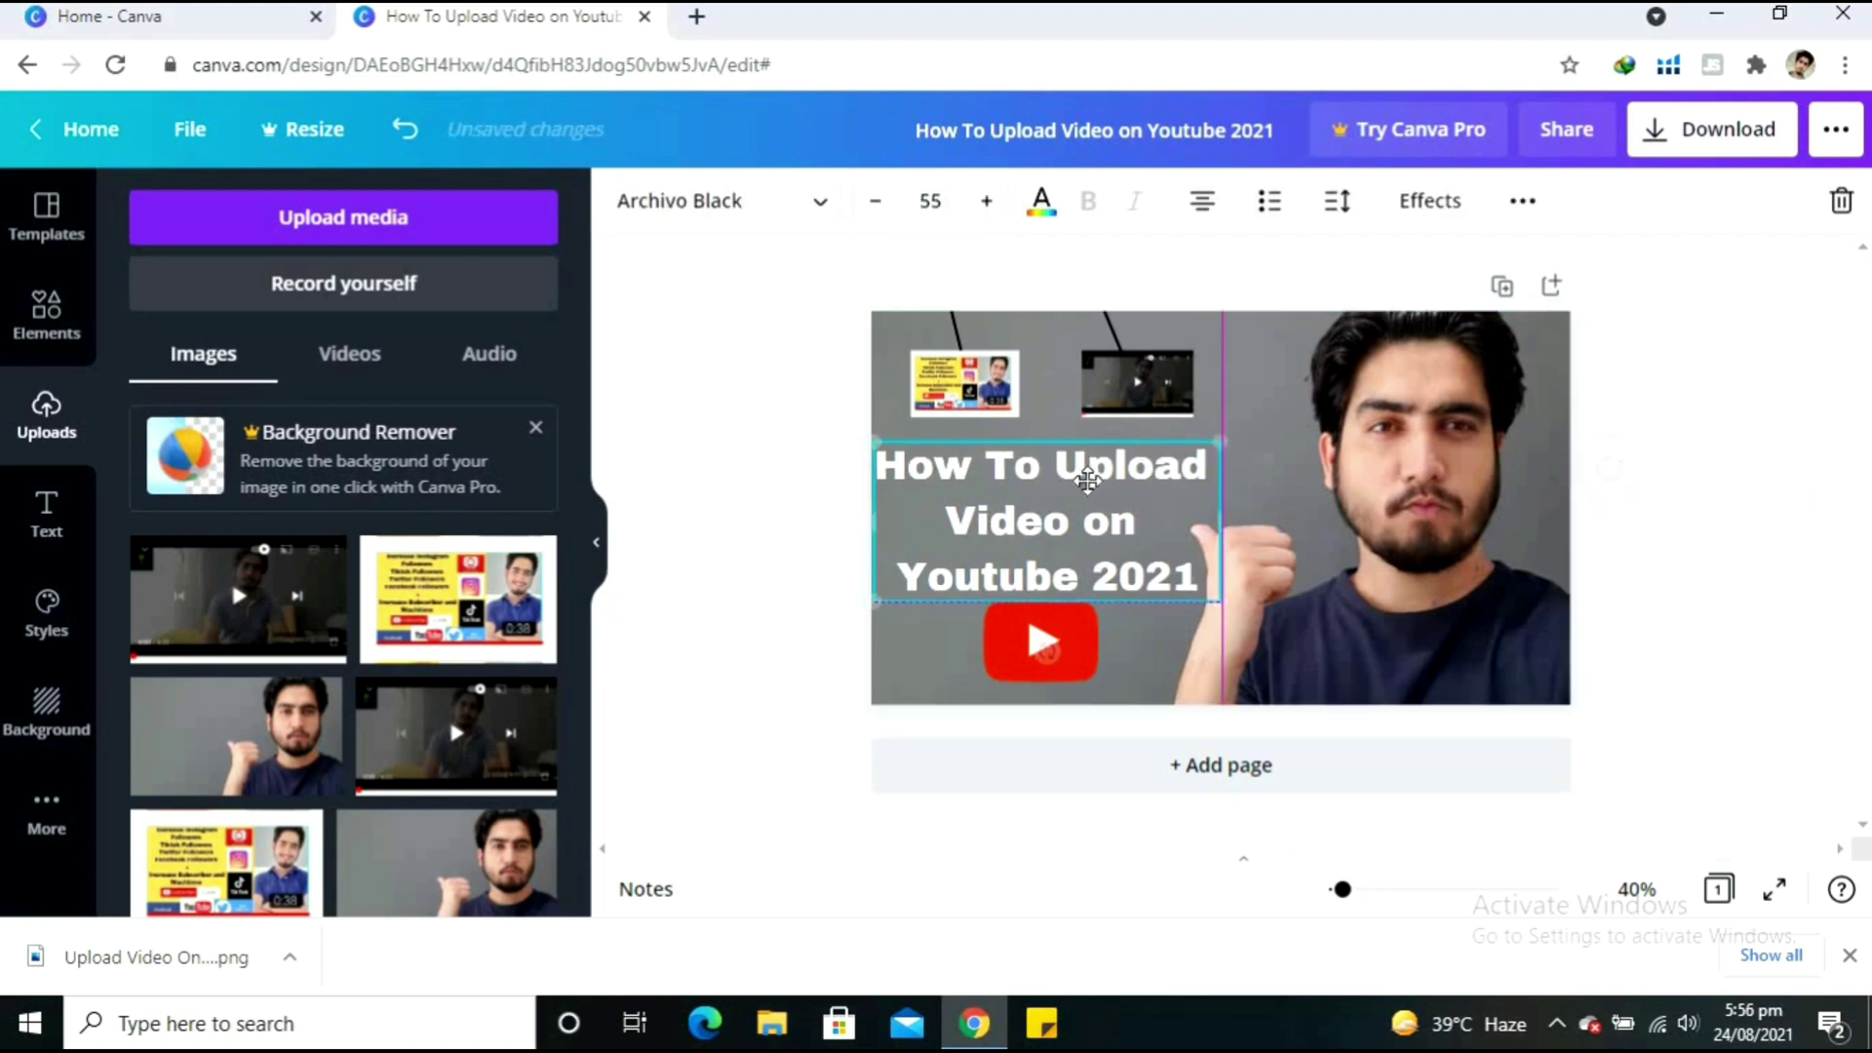
left_click(1669, 435)
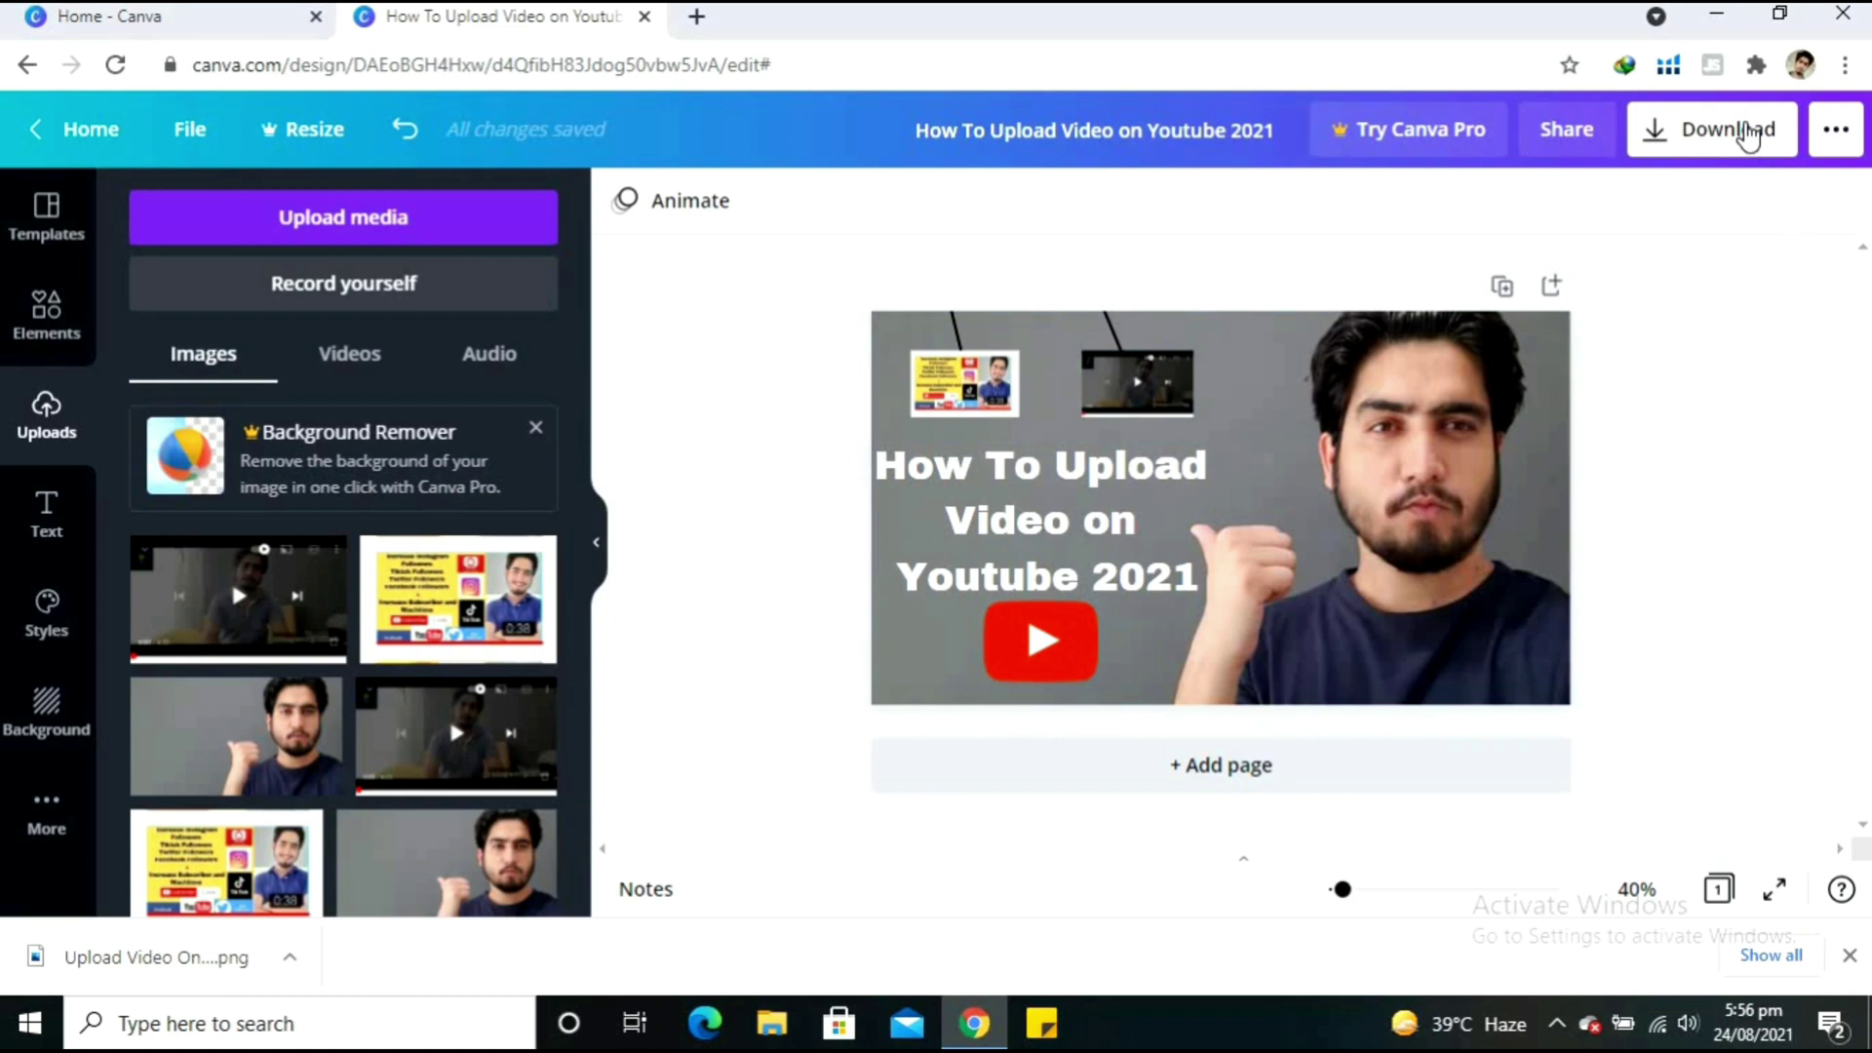
- Download the finished thumbnail as a PNG and dismiss the post-scheduling offer
left_click(1690, 143)
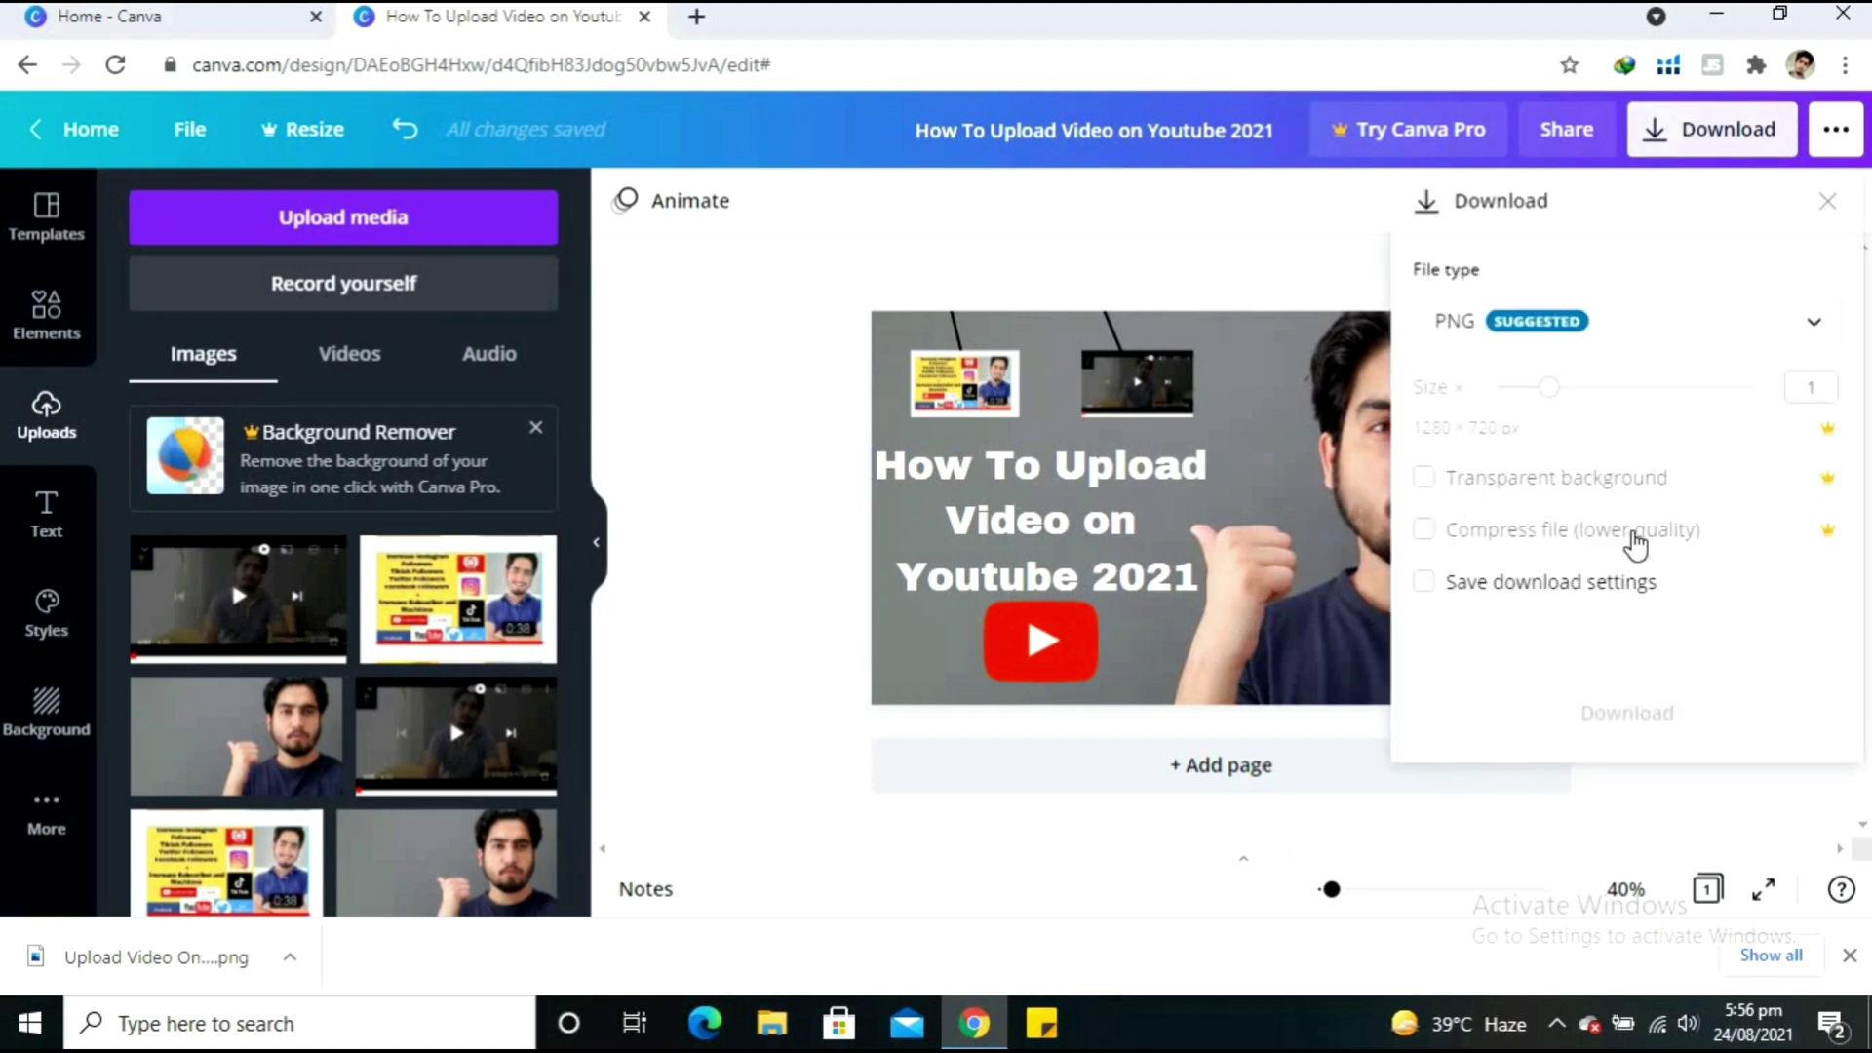
left_click(1608, 651)
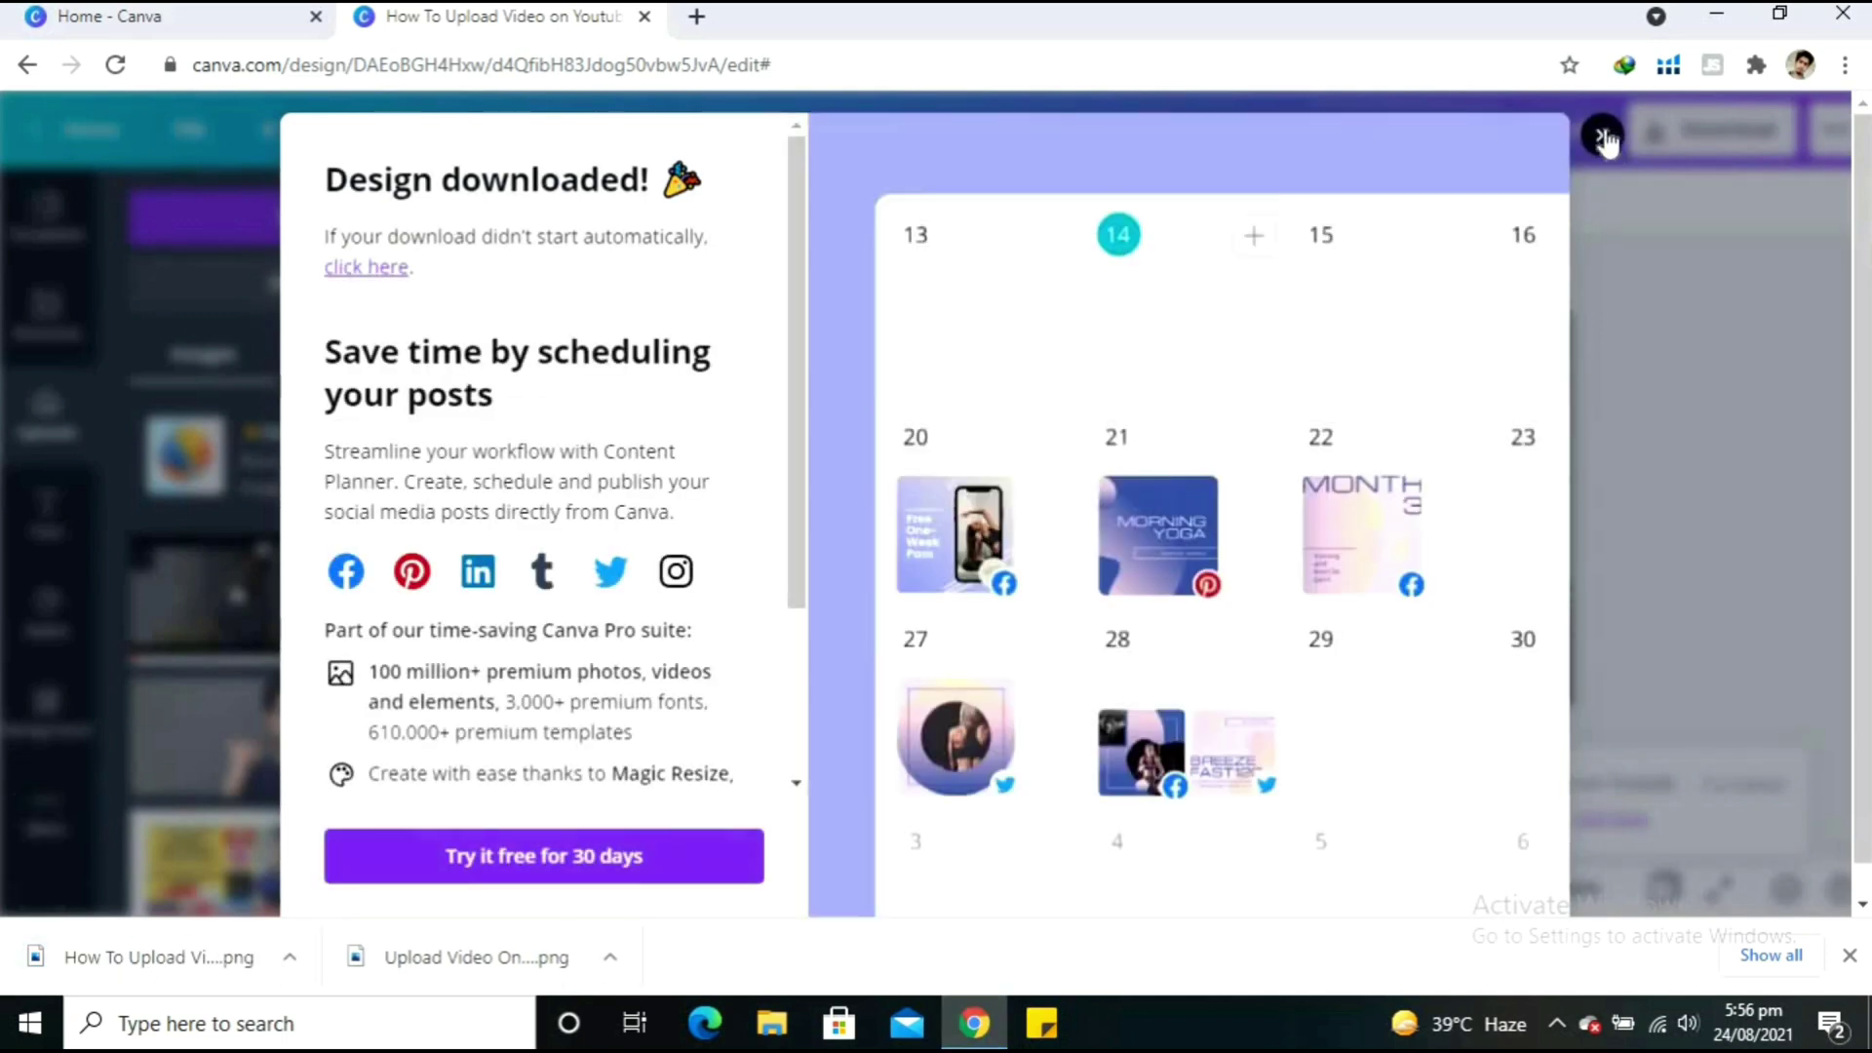
left_click(1603, 142)
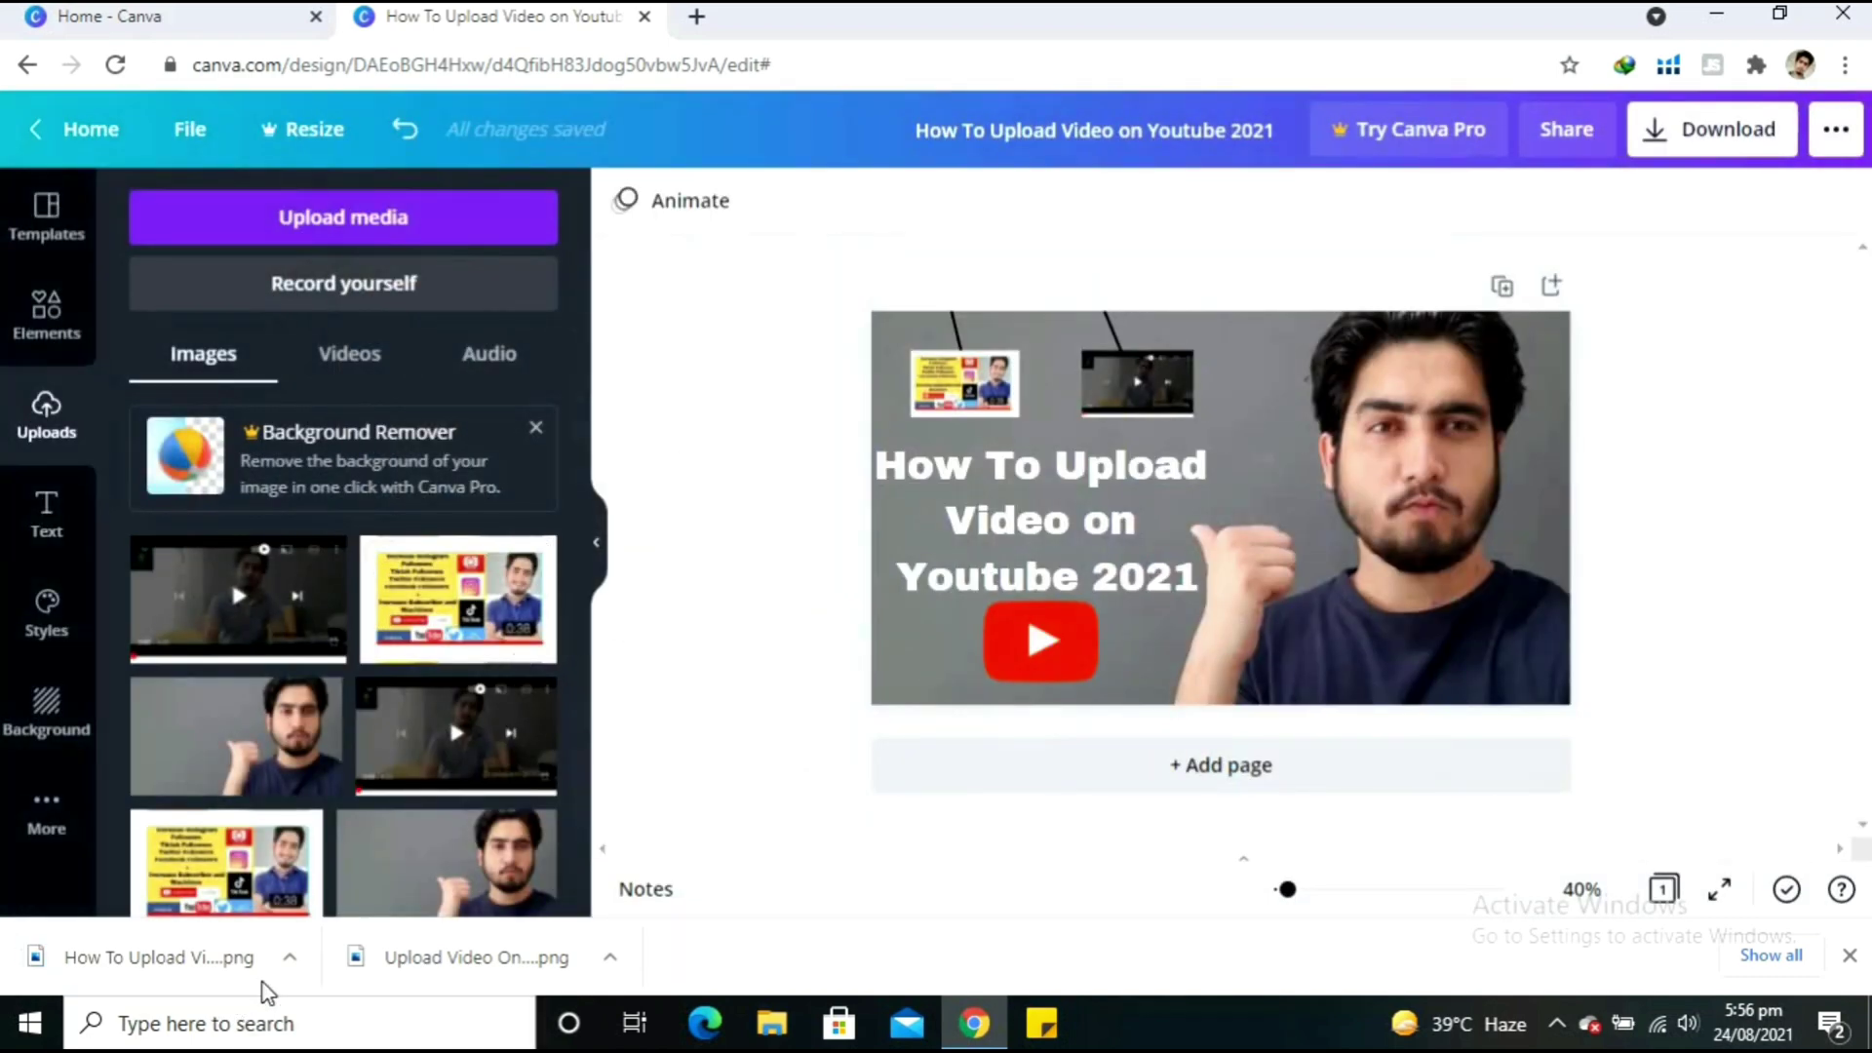
- Open the downloaded "How To Upload Video on Youtube 2021.png" to check the finished thumbnail, and close the viewer
left_click(291, 968)
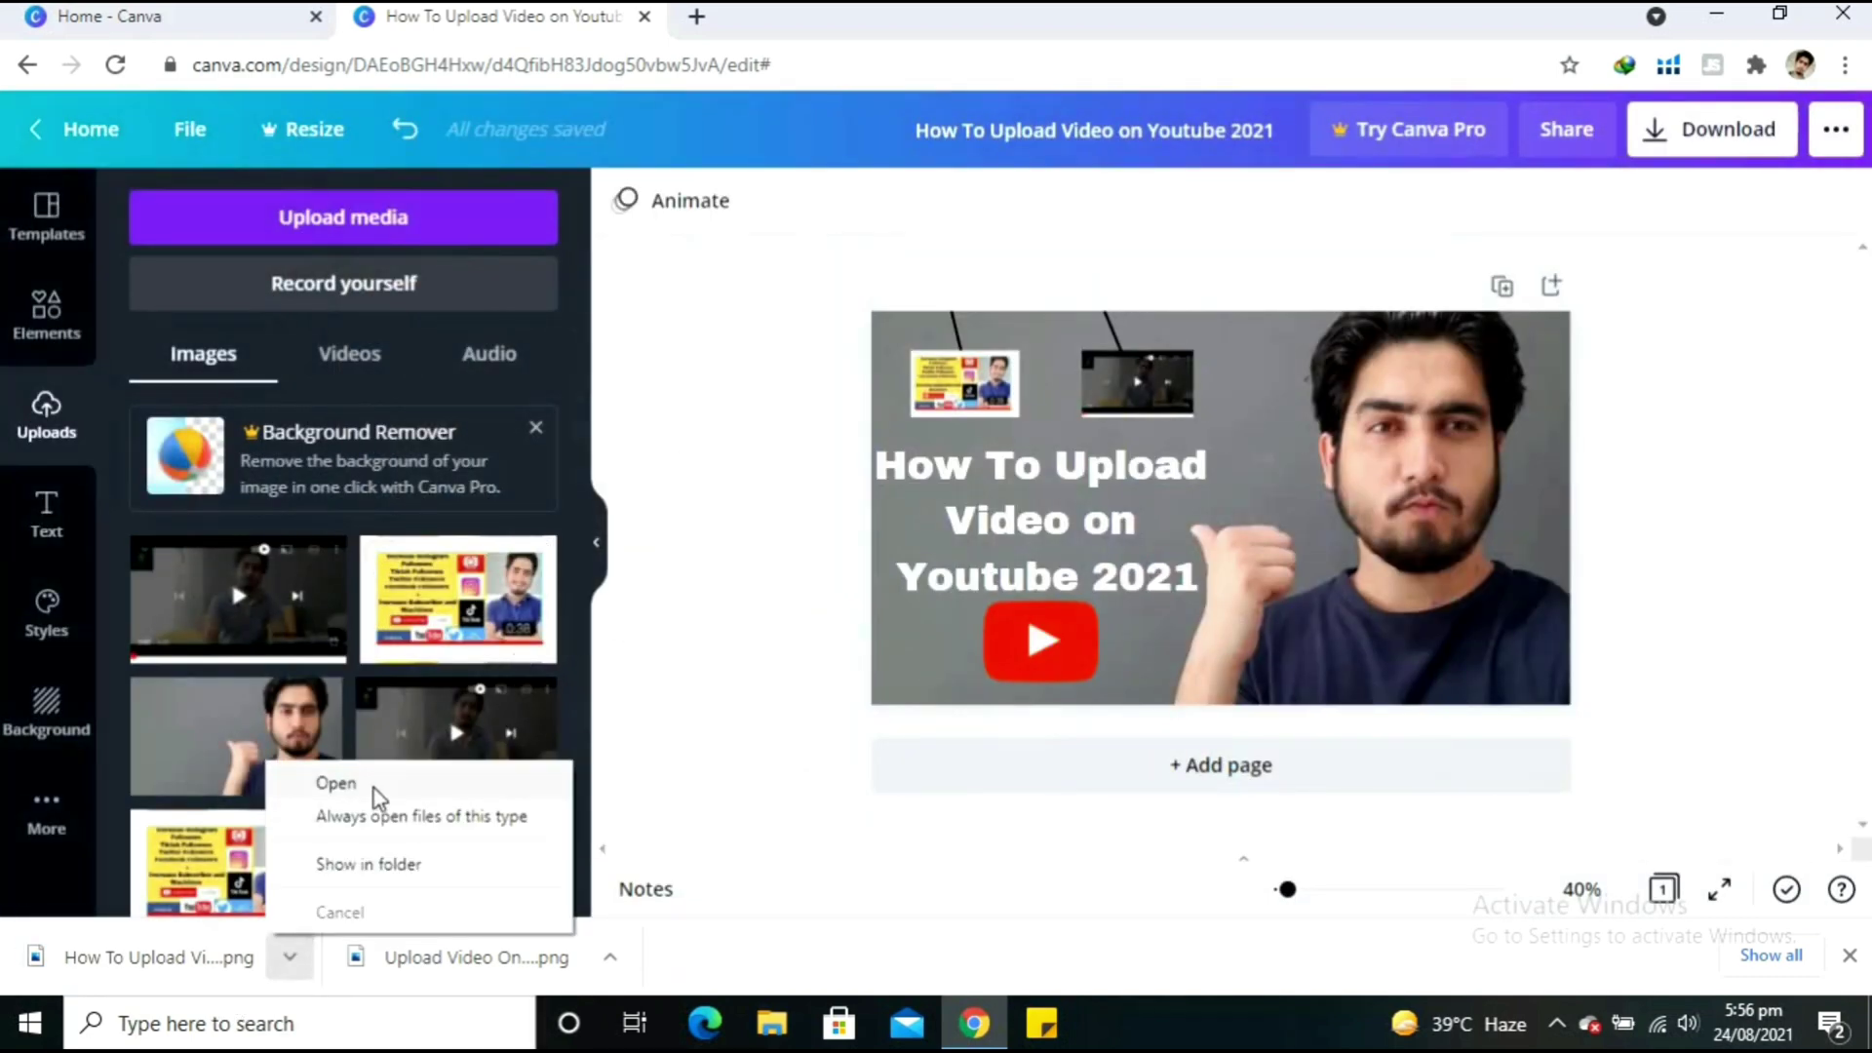
left_click(376, 792)
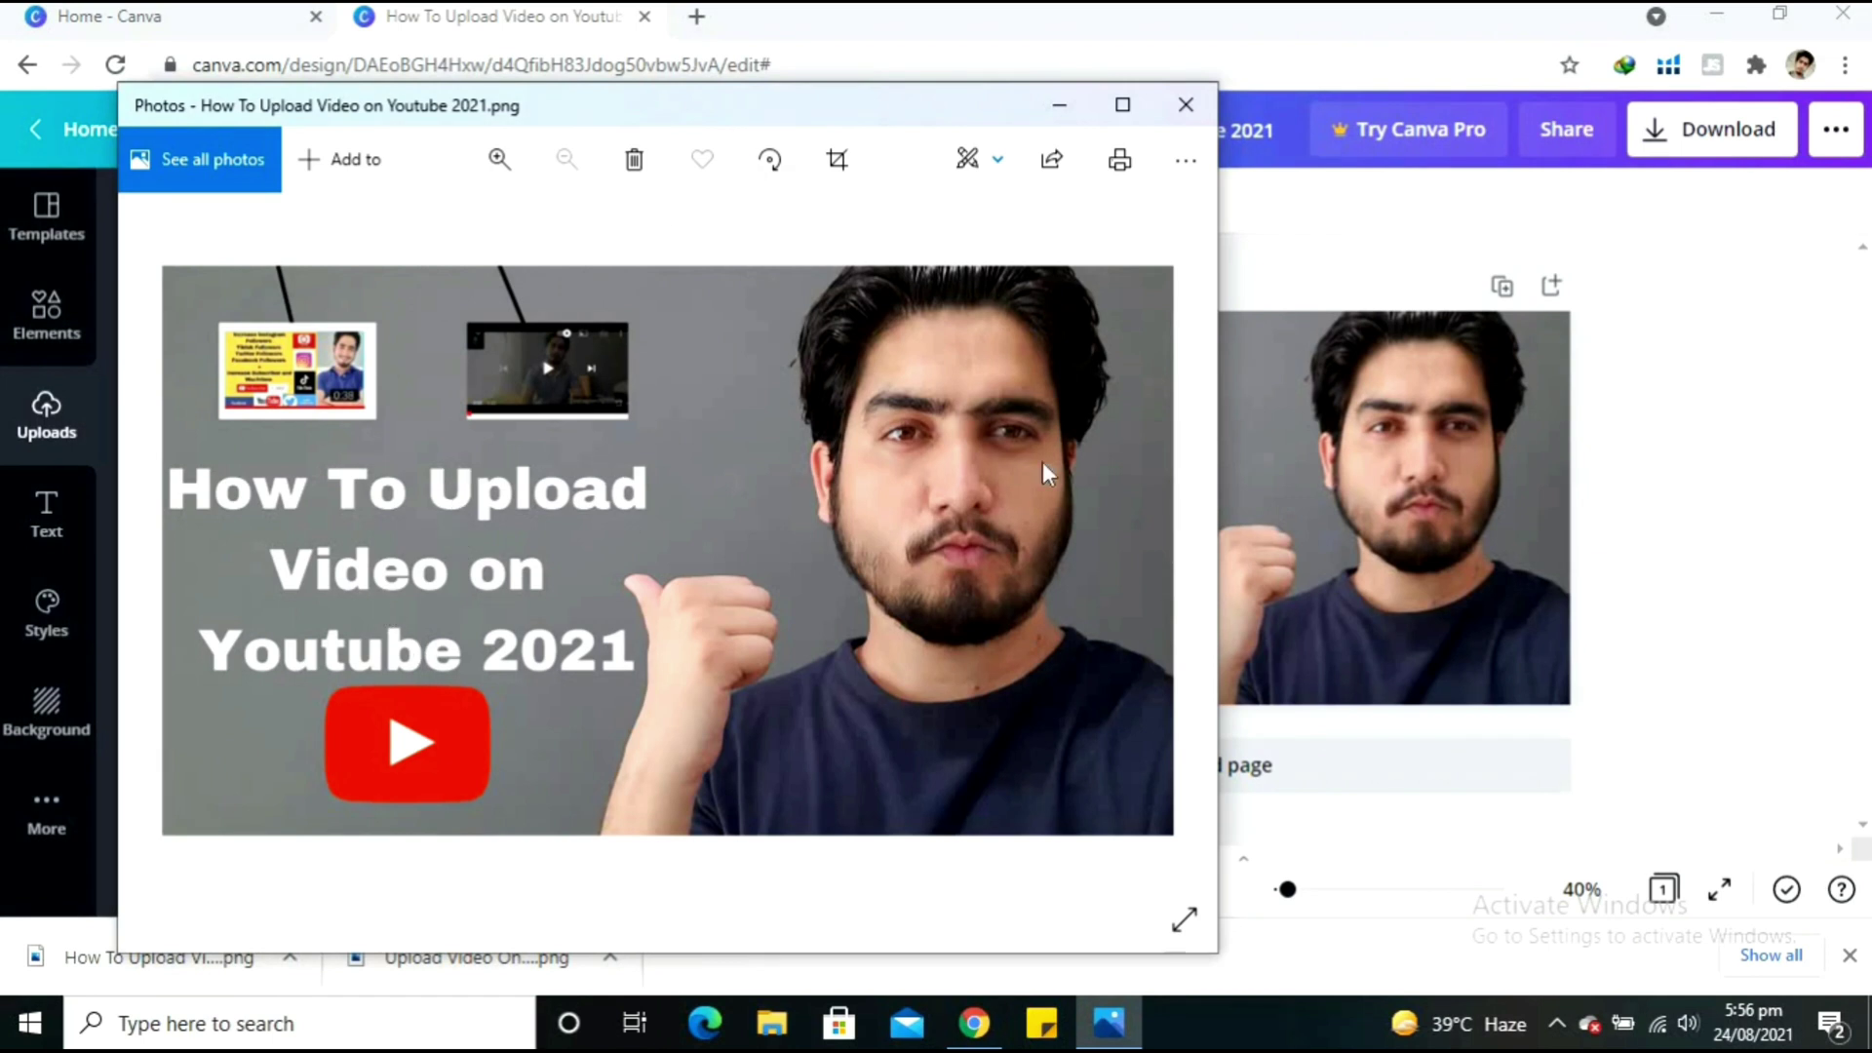
left_click(1202, 117)
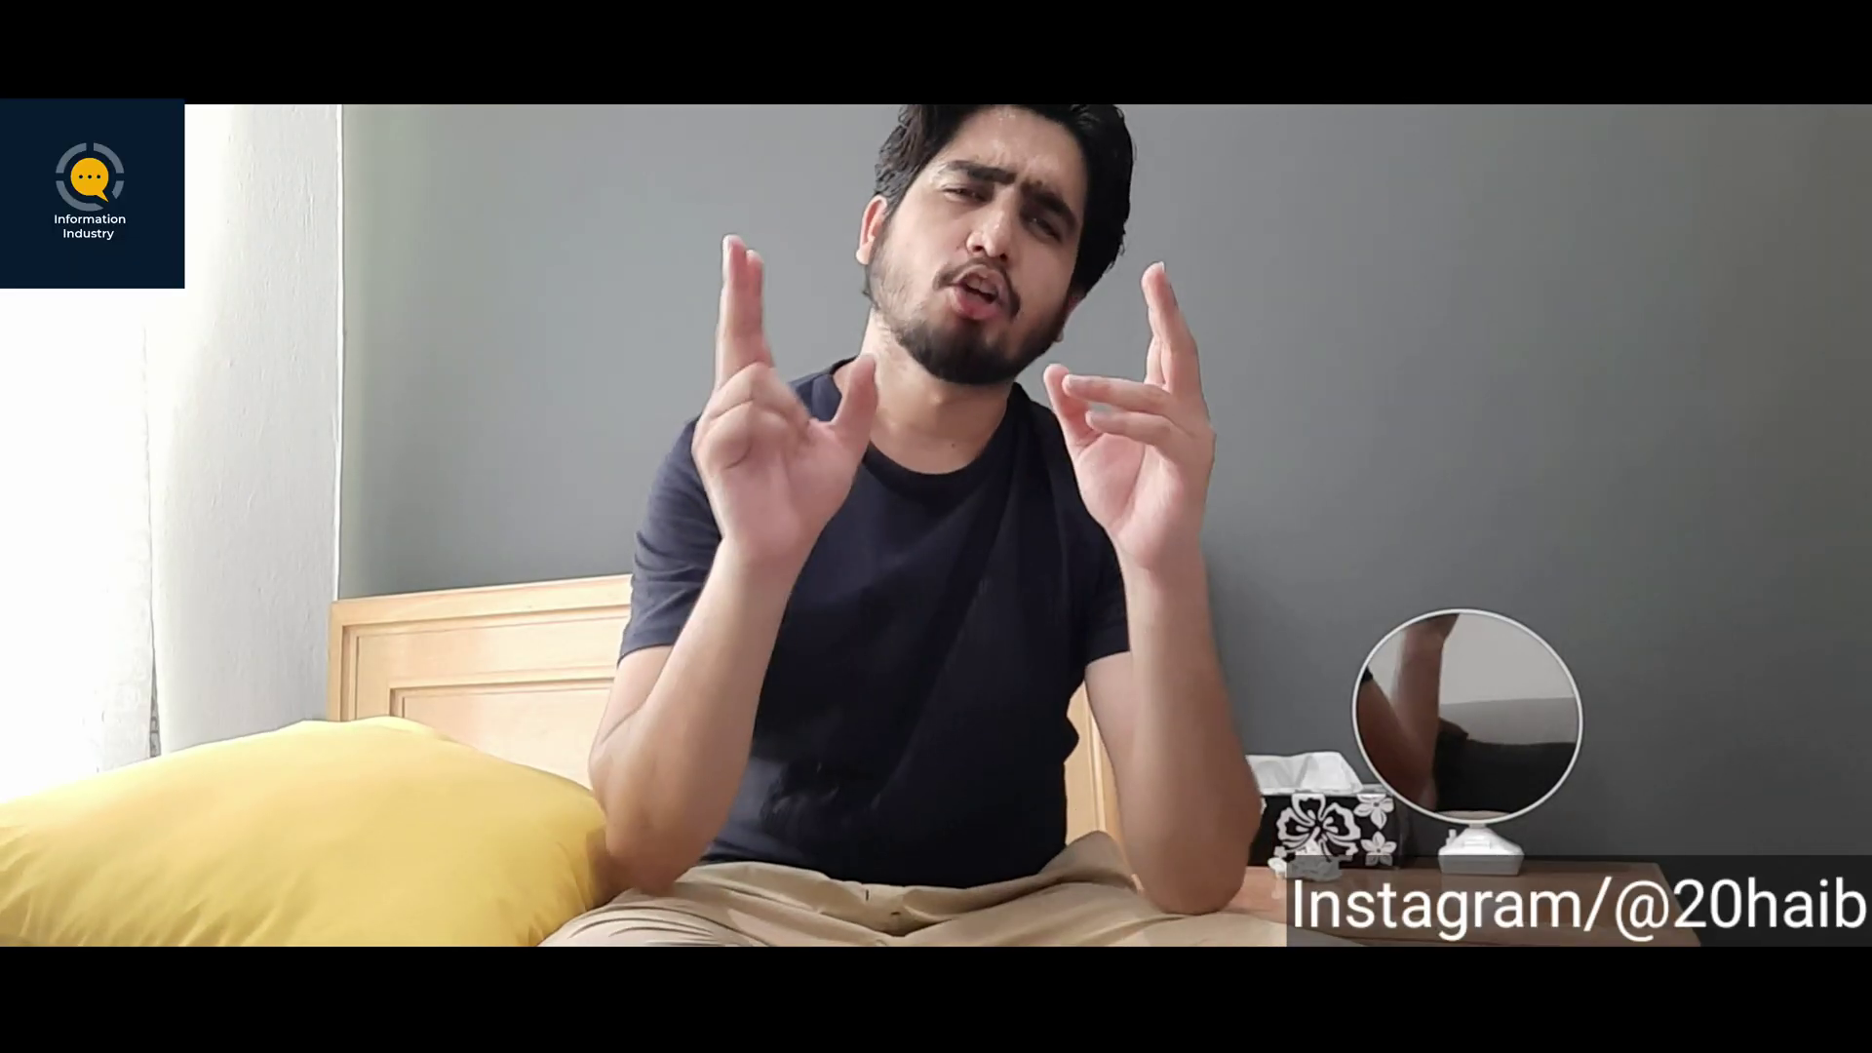